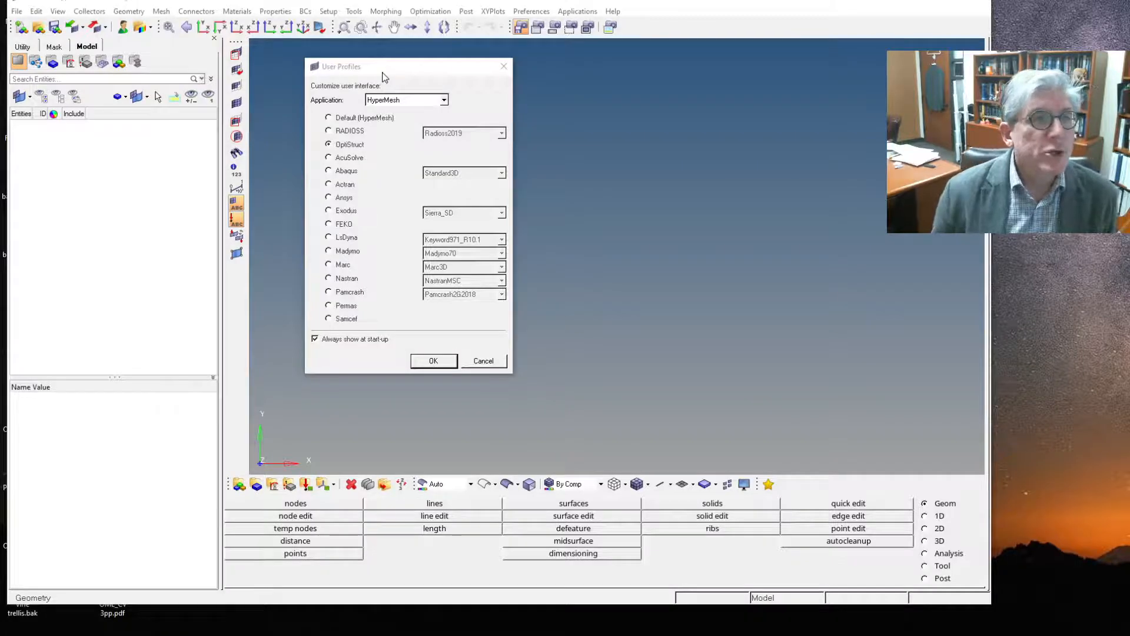
Step: Load the OptiStruct user profile for HyperMesh
{"action": "mouse_move", "coordinate": [399, 69]}
{"action": "left_mouse_down"}
{"action": "mouse_move", "coordinate": [411, 67]}
{"action": "mouse_move", "coordinate": [402, 68]}
{"action": "left_mouse_up"}
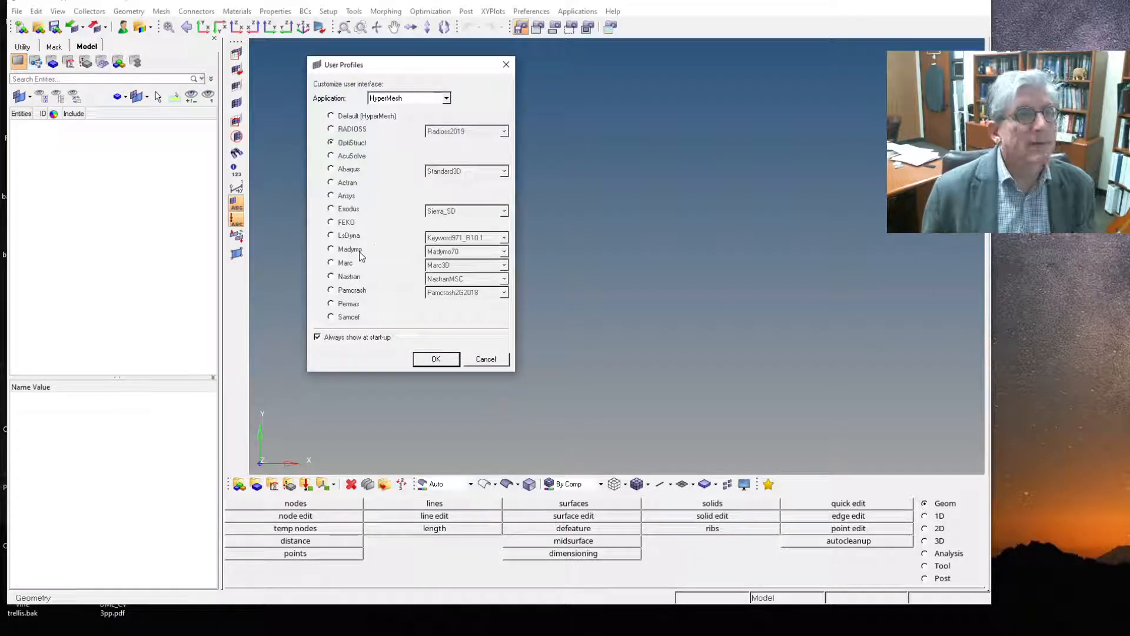
{"action": "left_click", "coordinate": [363, 155]}
{"action": "left_click", "coordinate": [362, 145]}
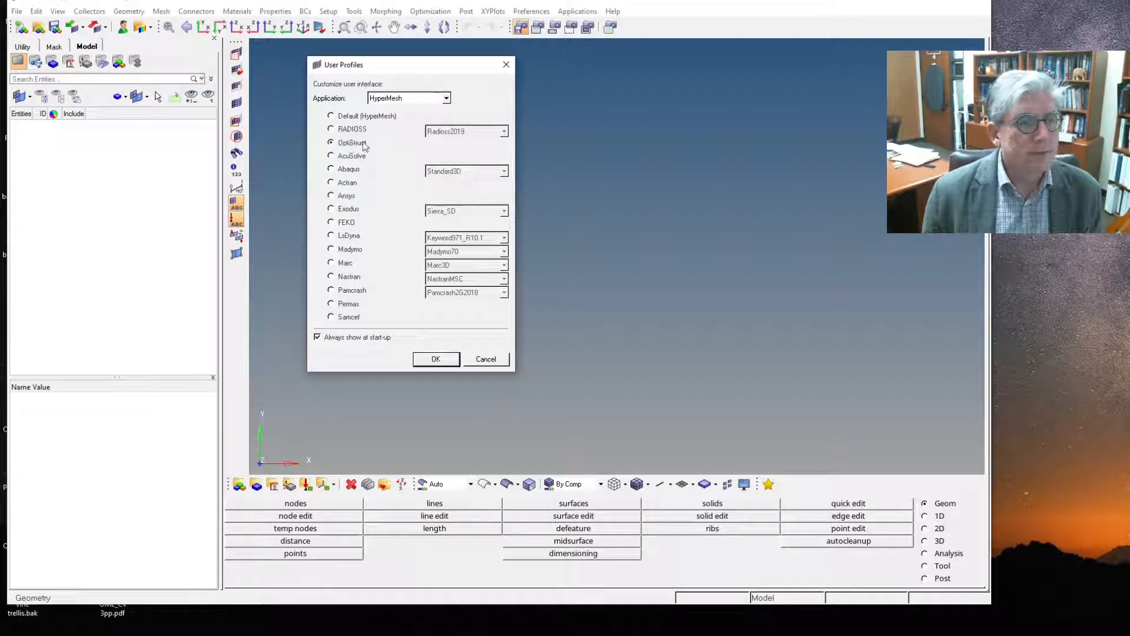
{"action": "left_click", "coordinate": [434, 359]}
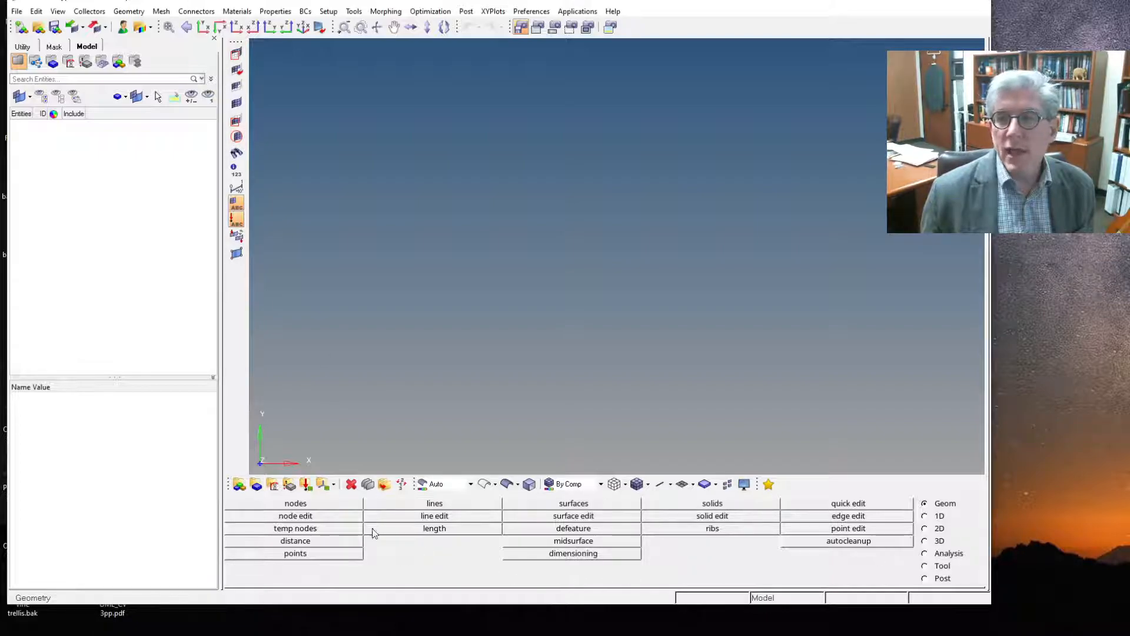
Step: Look through the available functions for geometry, 1D, 2D, 3D, analysis, tools and post-processing
{"action": "left_click", "coordinate": [939, 516]}
{"action": "left_click", "coordinate": [940, 528]}
{"action": "left_click", "coordinate": [939, 541]}
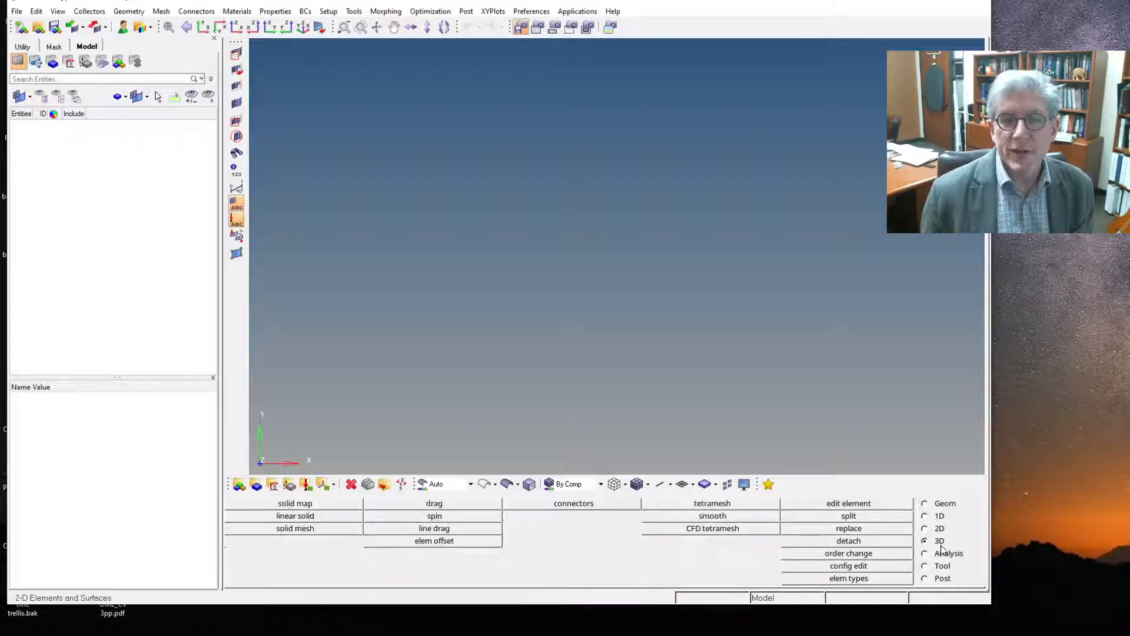
{"action": "left_click", "coordinate": [942, 553]}
{"action": "left_click", "coordinate": [942, 566]}
{"action": "left_click", "coordinate": [942, 578]}
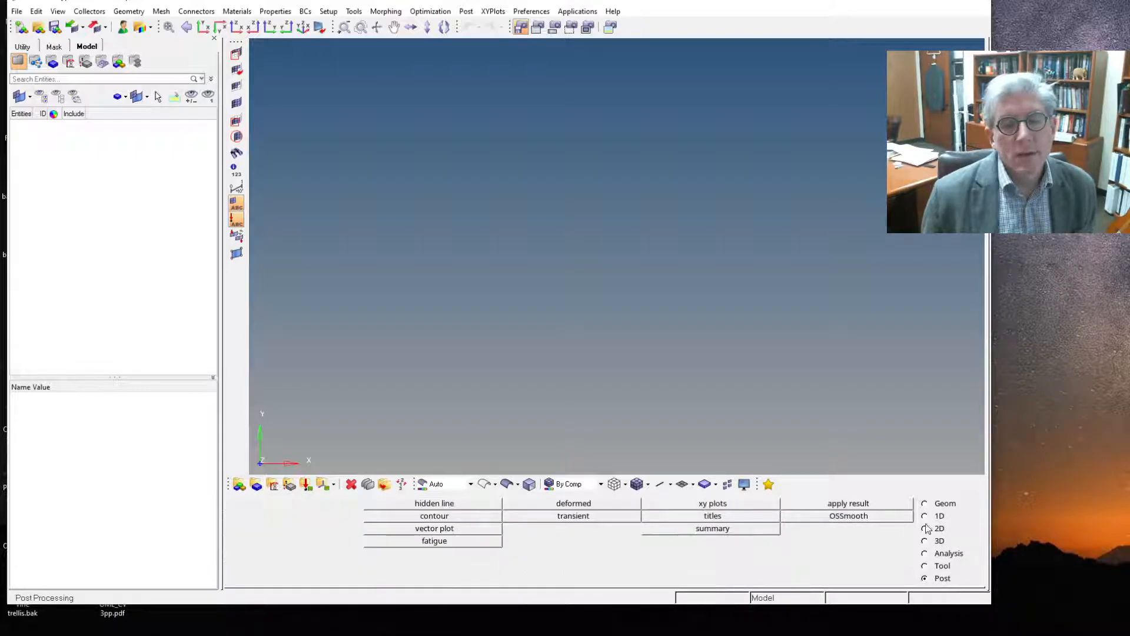
{"action": "left_click", "coordinate": [940, 504]}
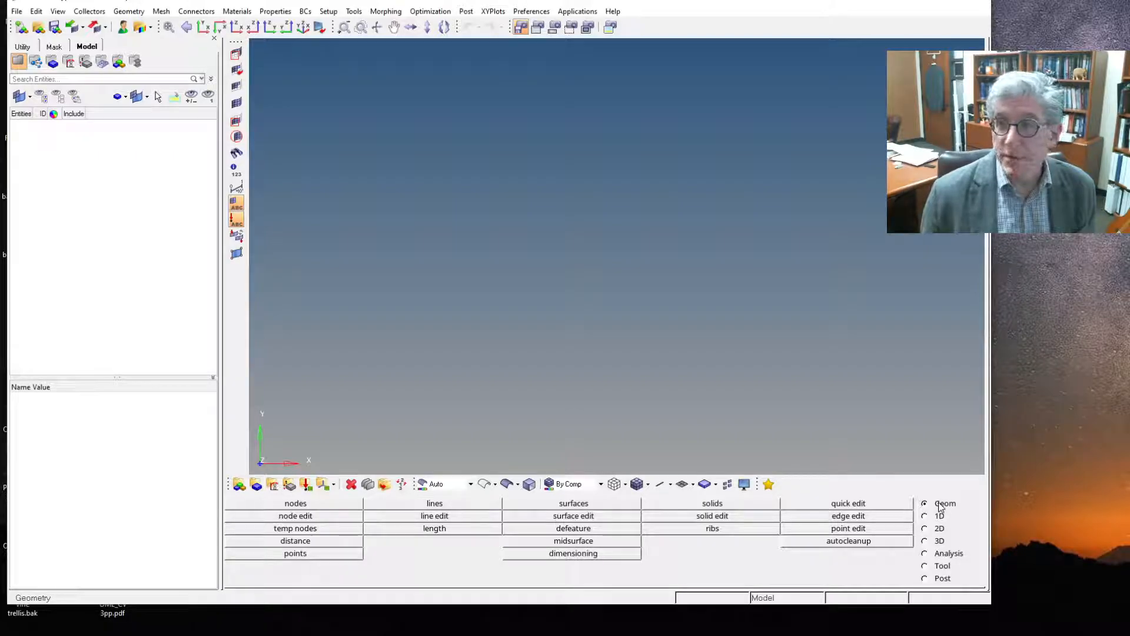
{"action": "left_click", "coordinate": [937, 517]}
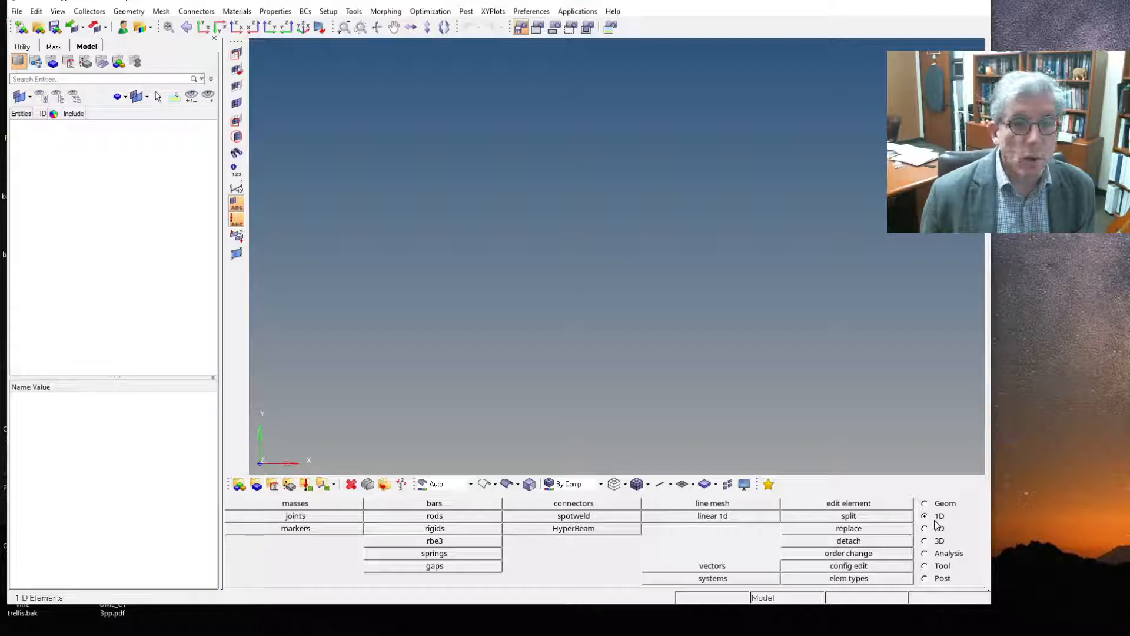
{"action": "left_click", "coordinate": [939, 530]}
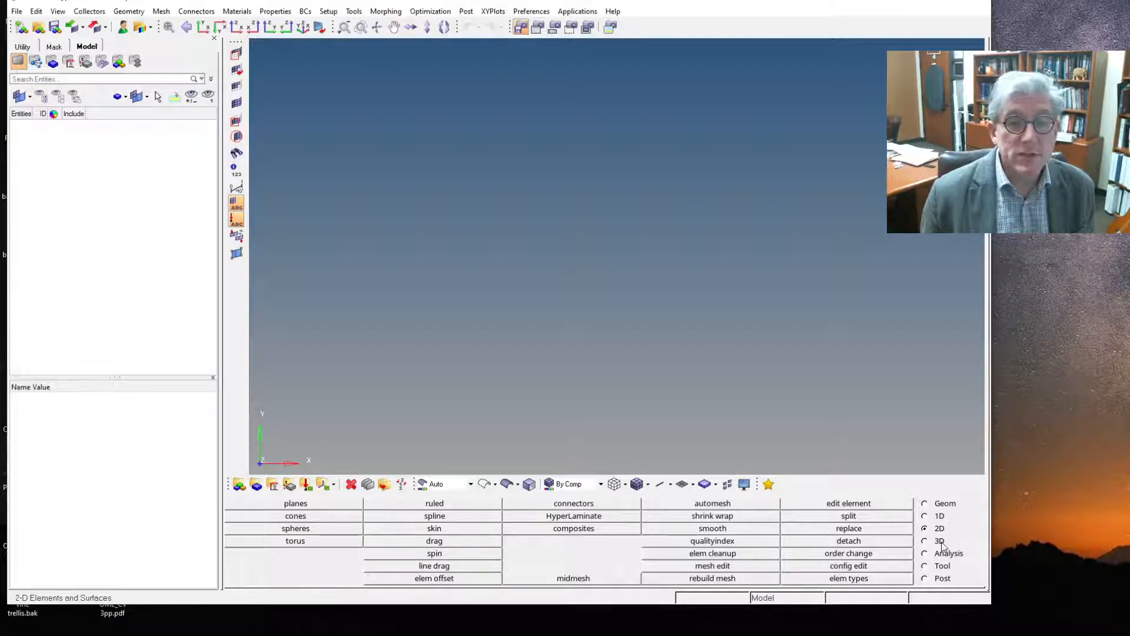
{"action": "left_click", "coordinate": [940, 541]}
{"action": "left_click", "coordinate": [945, 554]}
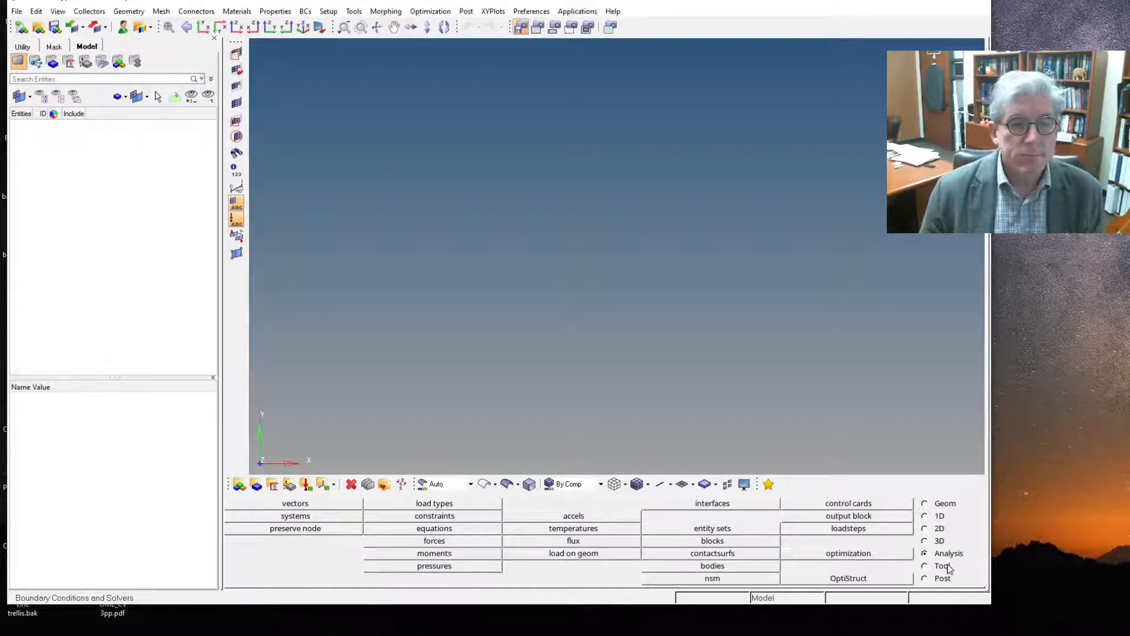
{"action": "left_click", "coordinate": [942, 567]}
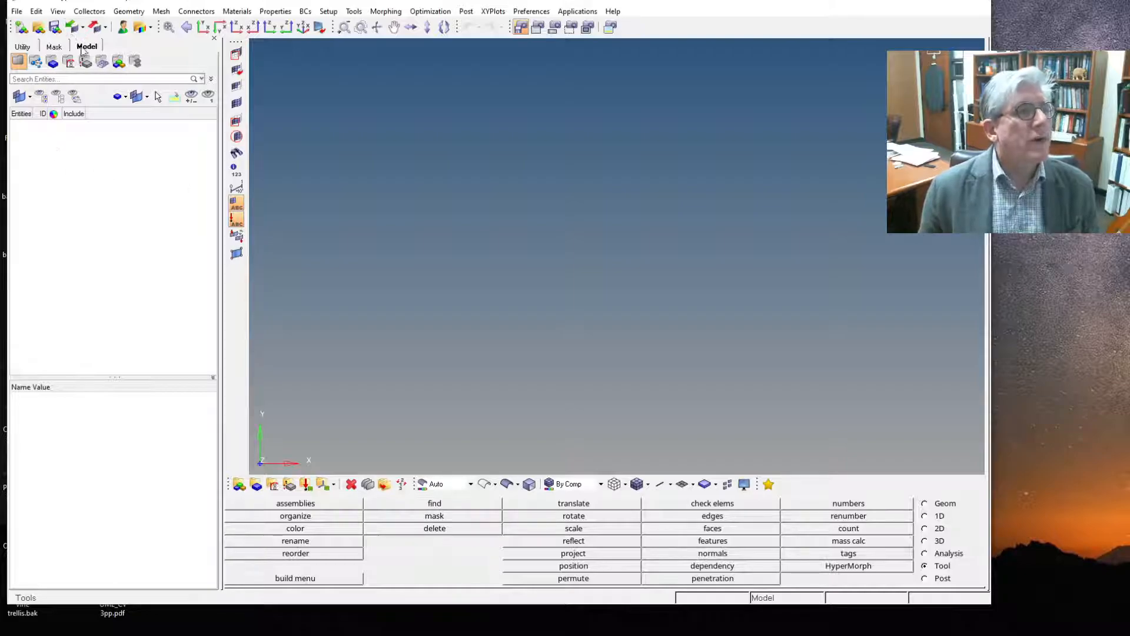
Step: Examine the Utility and Mask browsers, ending back at the Model browser
{"action": "right_click", "coordinate": [69, 164]}
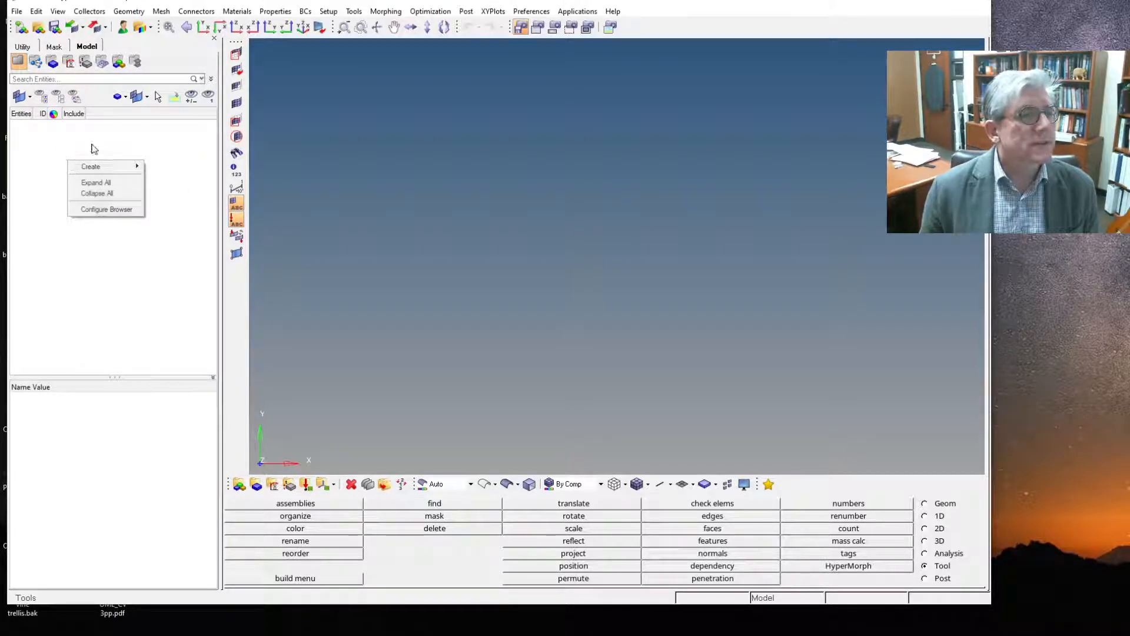
{"action": "left_click", "coordinate": [91, 146]}
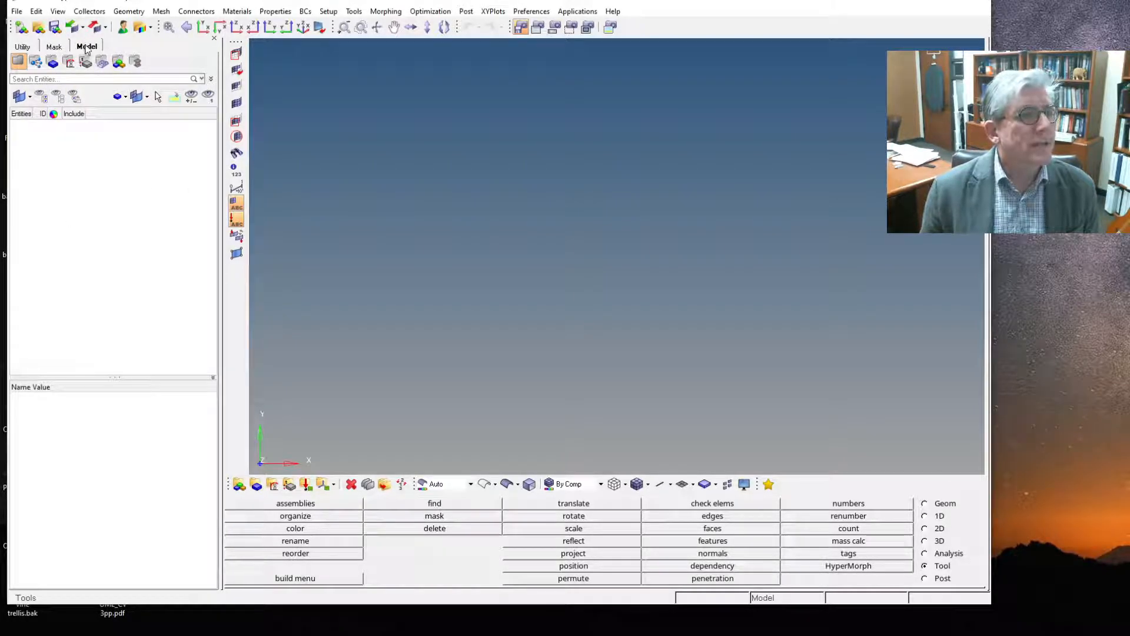
{"action": "left_click", "coordinate": [56, 47]}
{"action": "left_click", "coordinate": [22, 47]}
{"action": "left_click", "coordinate": [55, 47]}
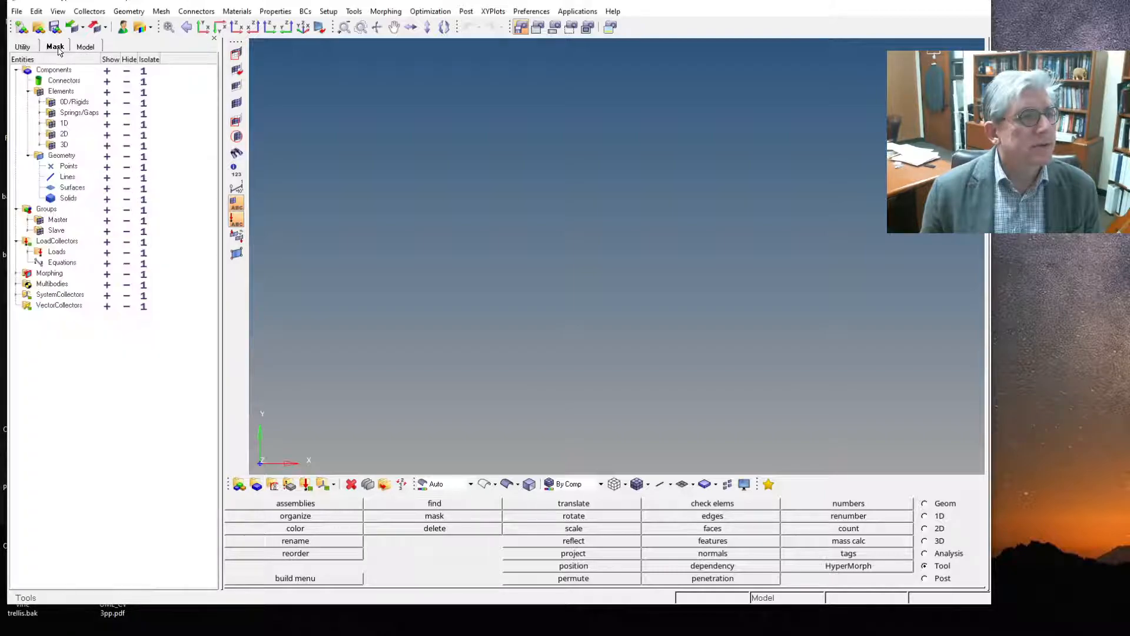
{"action": "left_click", "coordinate": [86, 48]}
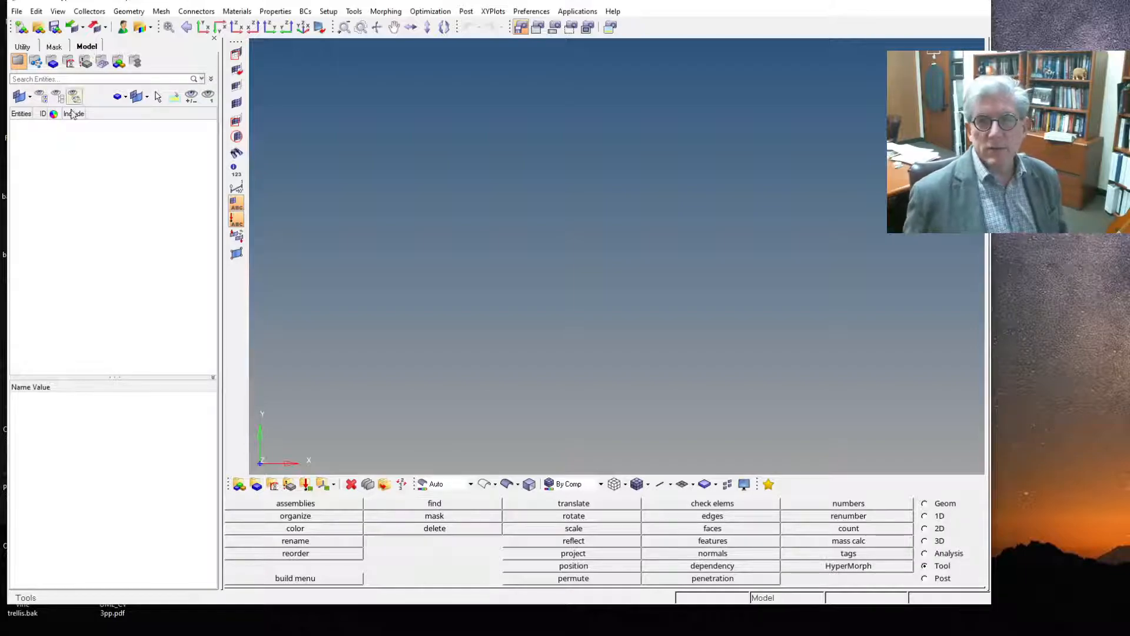
{"action": "right_click", "coordinate": [48, 146]}
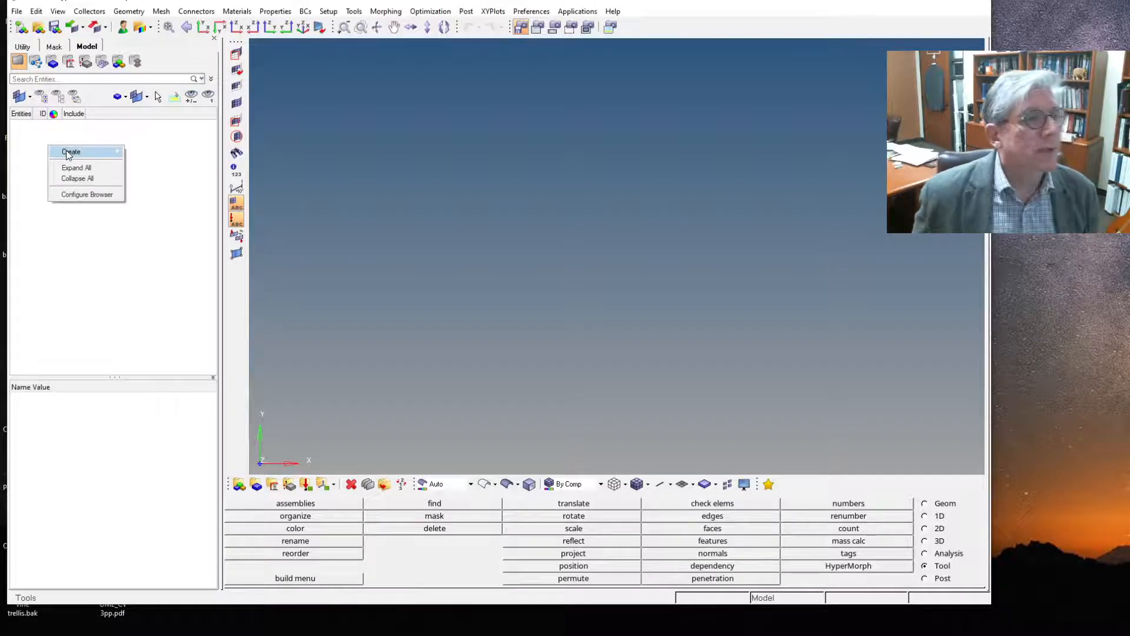
{"action": "mouse_move", "coordinate": [68, 153]}
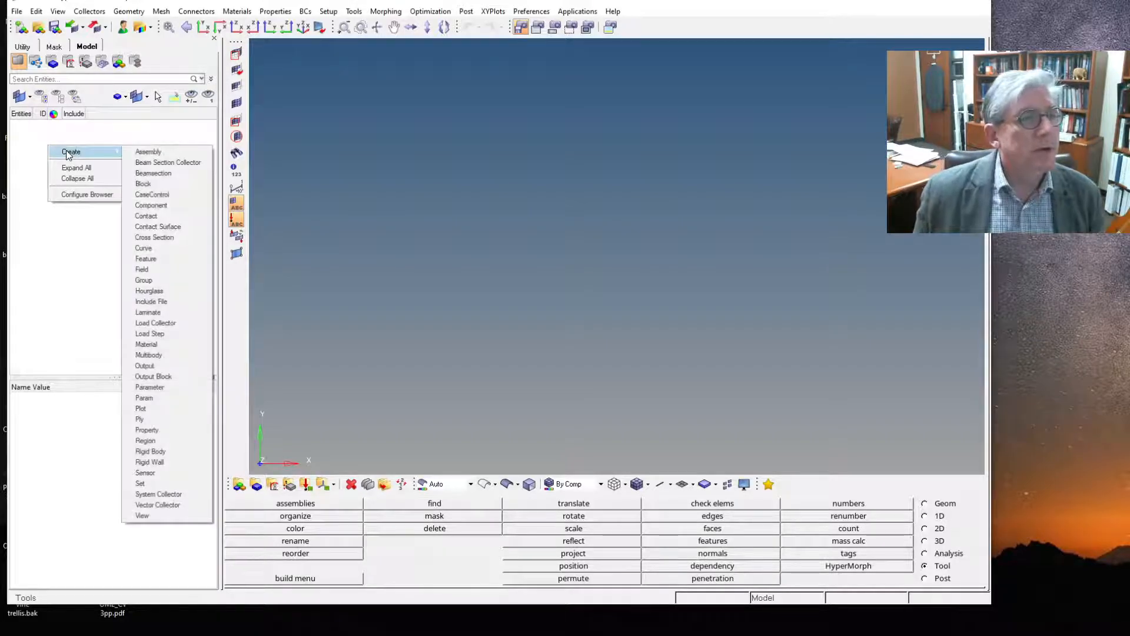
{"action": "left_click", "coordinate": [64, 236]}
Step: Create a new material in the model and name it Aluminum
{"action": "right_click", "coordinate": [82, 199]}
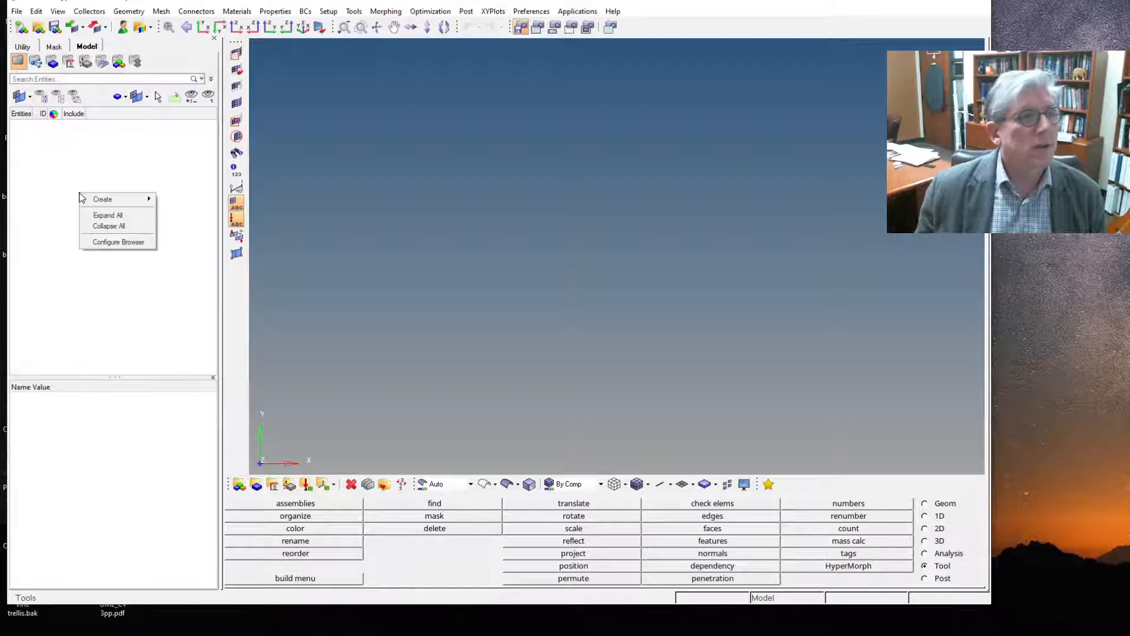
{"action": "left_click", "coordinate": [140, 201]}
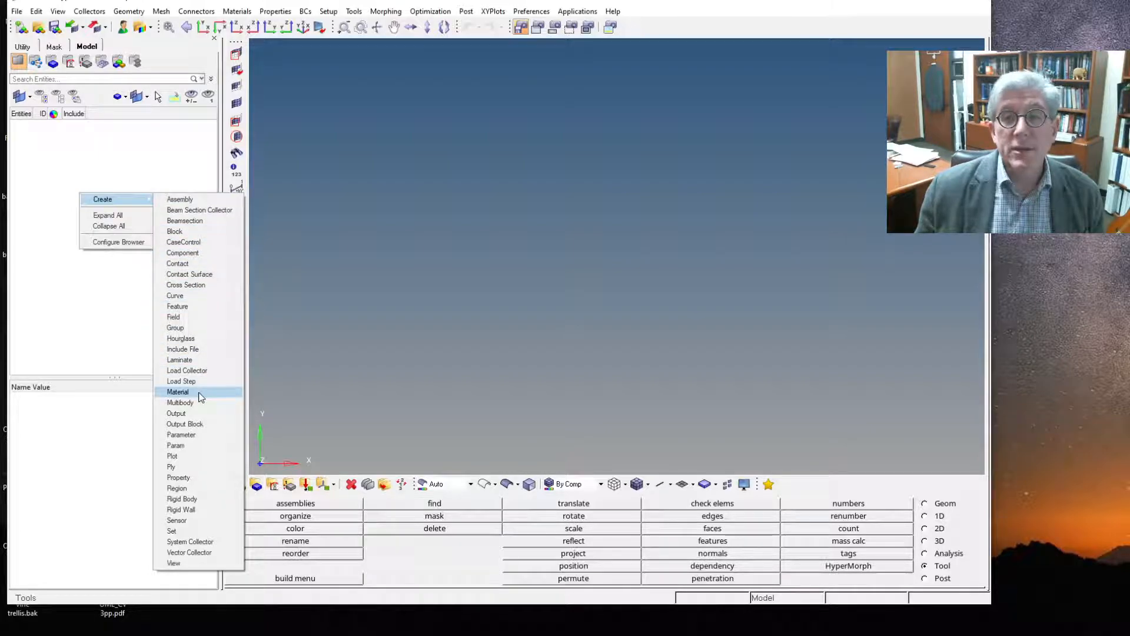
{"action": "left_click", "coordinate": [178, 392]}
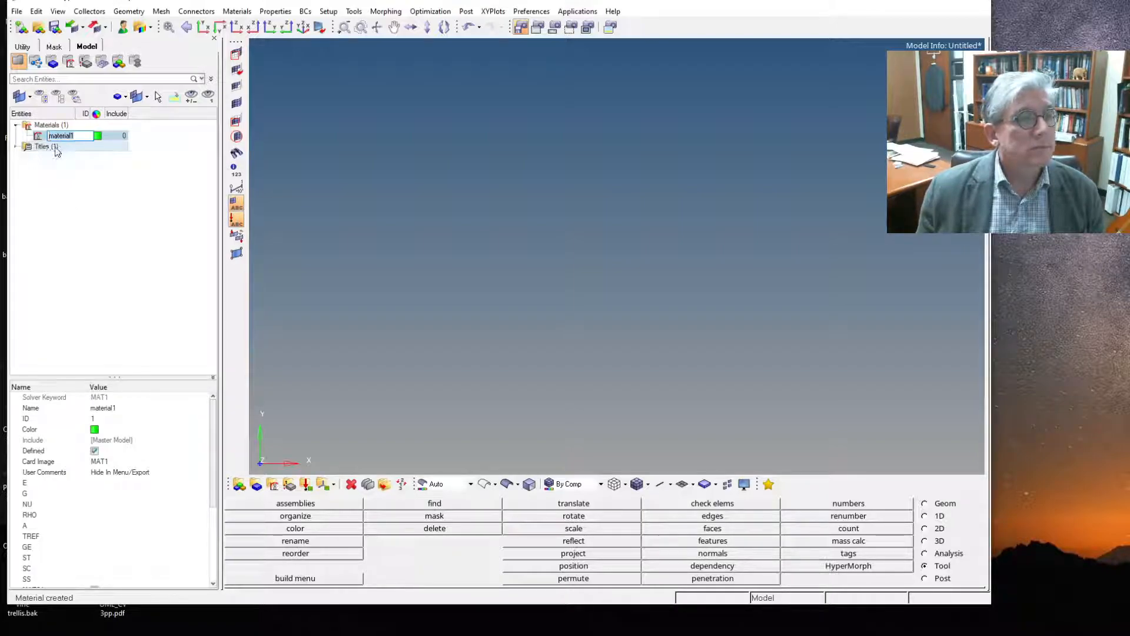
{"action": "type", "text": "Alu"}
{"action": "type", "text": "minum"}
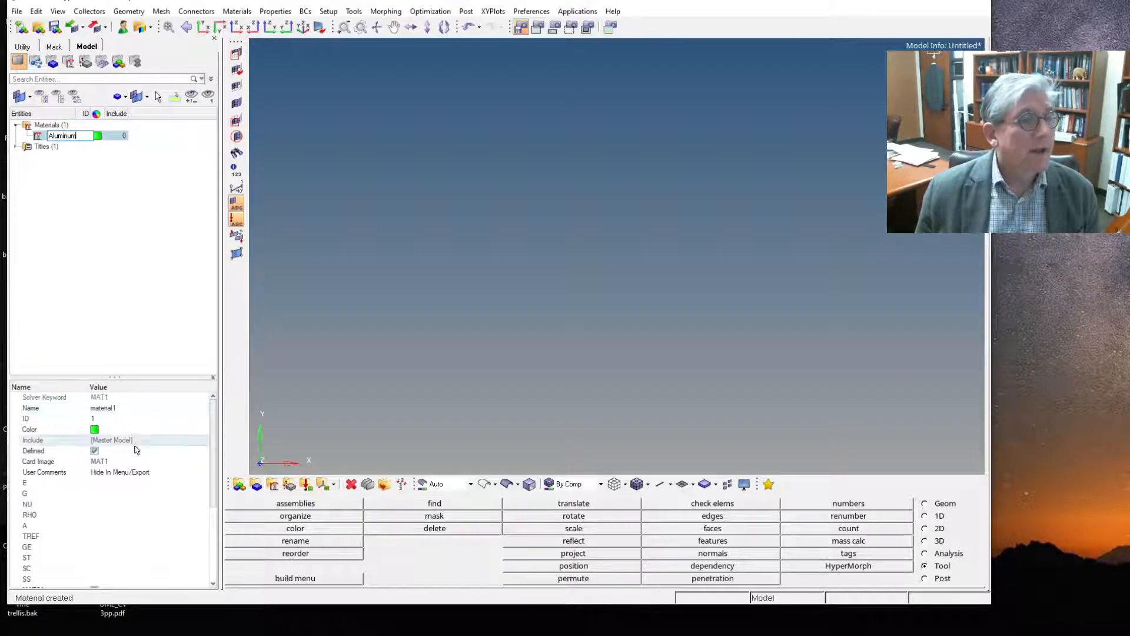
Step: Set the Aluminum material's elastic modulus E to 10e6 and its Poisson's ratio NU to 0.32
{"action": "left_click", "coordinate": [131, 484]}
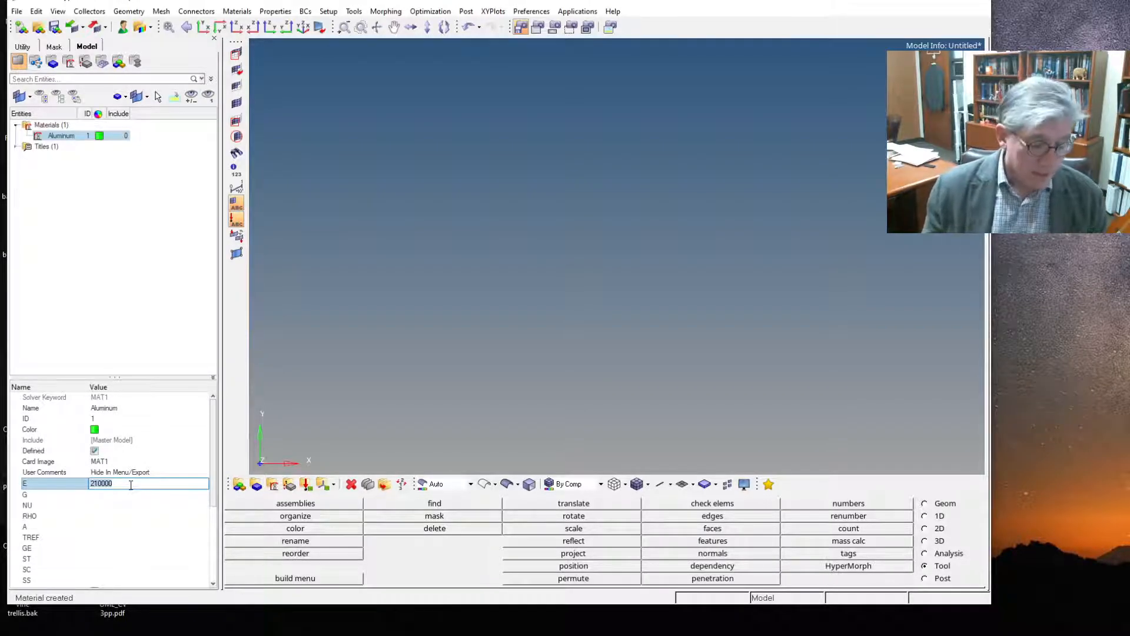
{"action": "type", "text": "10"}
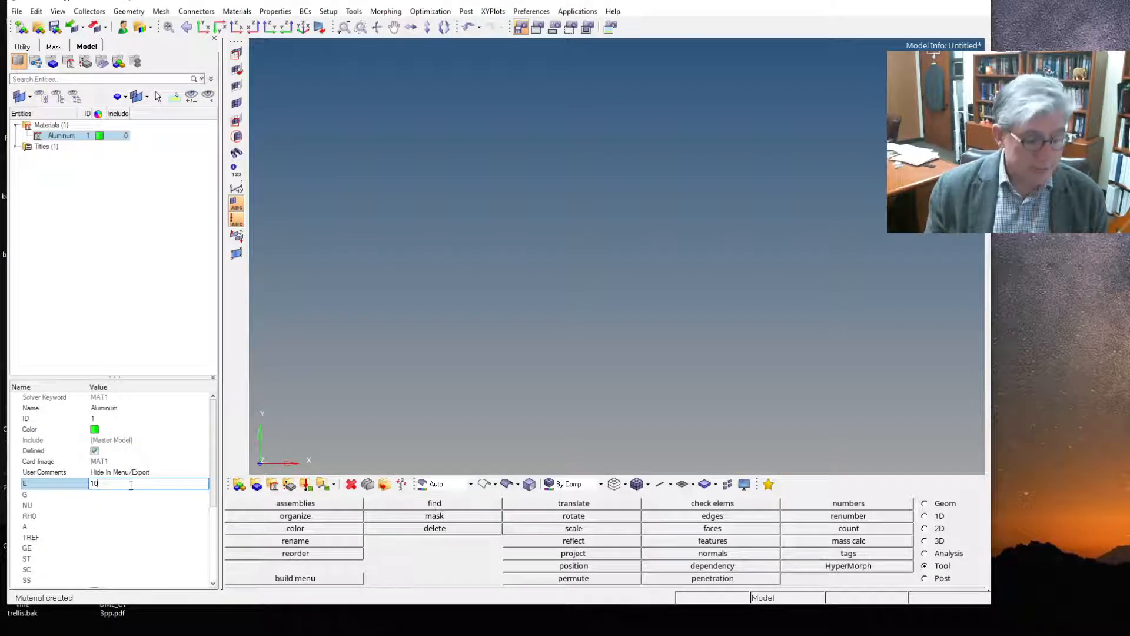
{"action": "type", "text": "e6"}
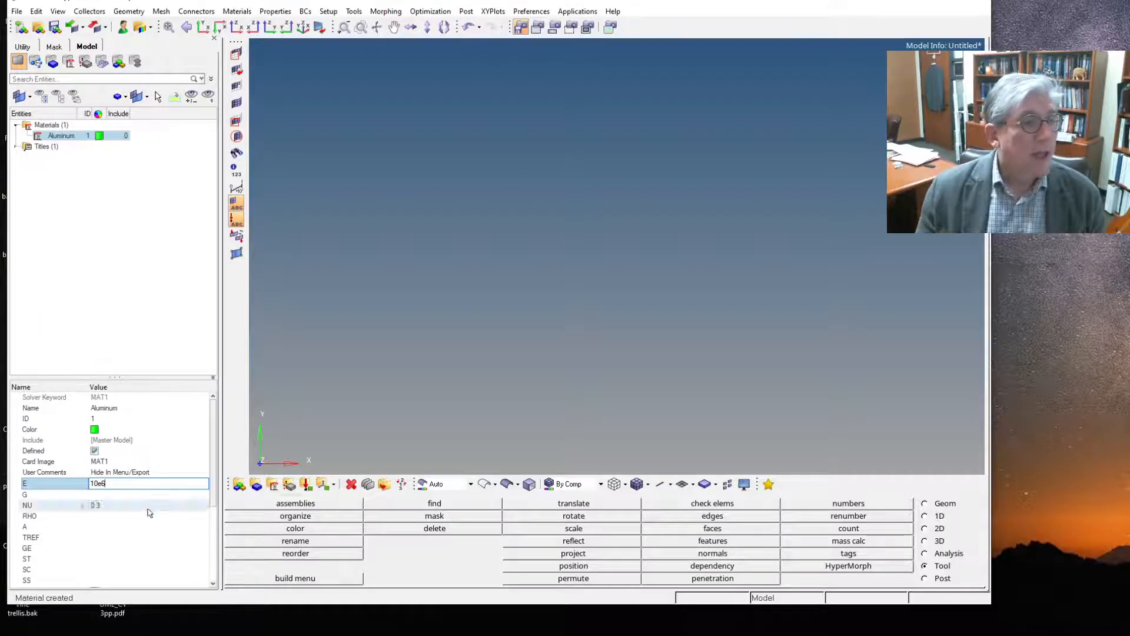
{"action": "left_click", "coordinate": [149, 506]}
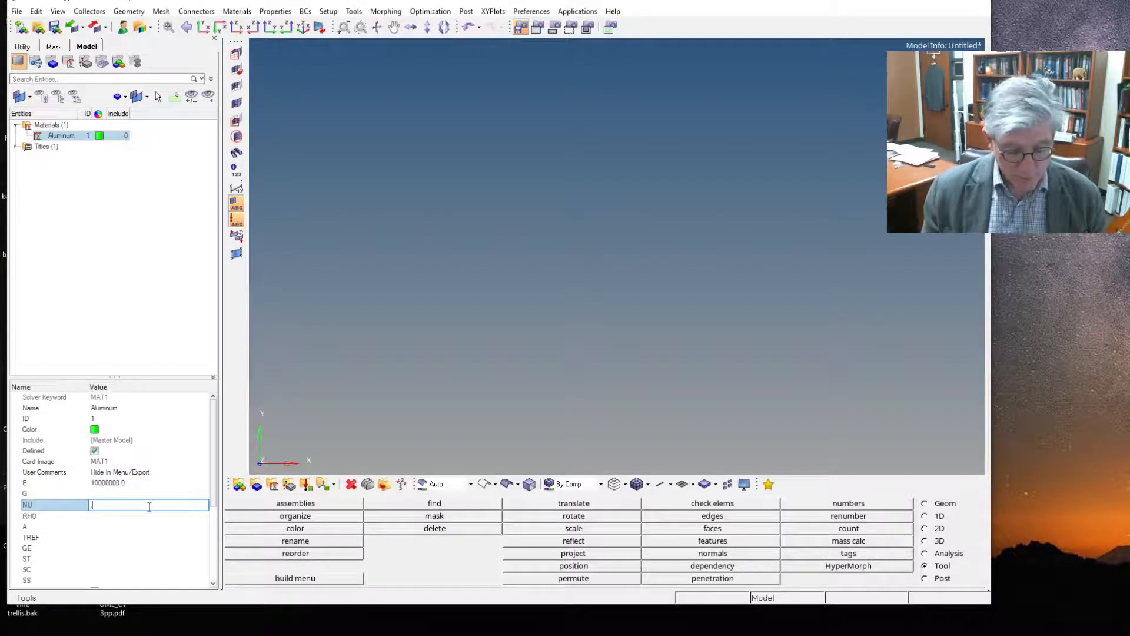
{"action": "type", "text": "0.32"}
{"action": "key", "text": "Return"}
{"action": "left_click", "coordinate": [119, 523]}
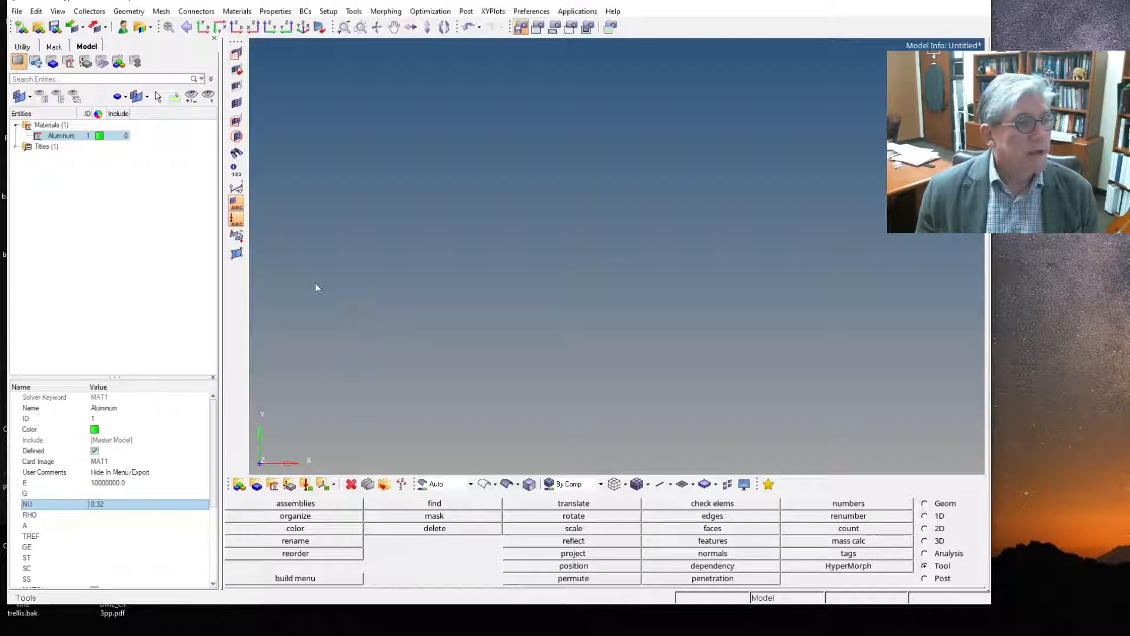
{"action": "left_click", "coordinate": [92, 279]}
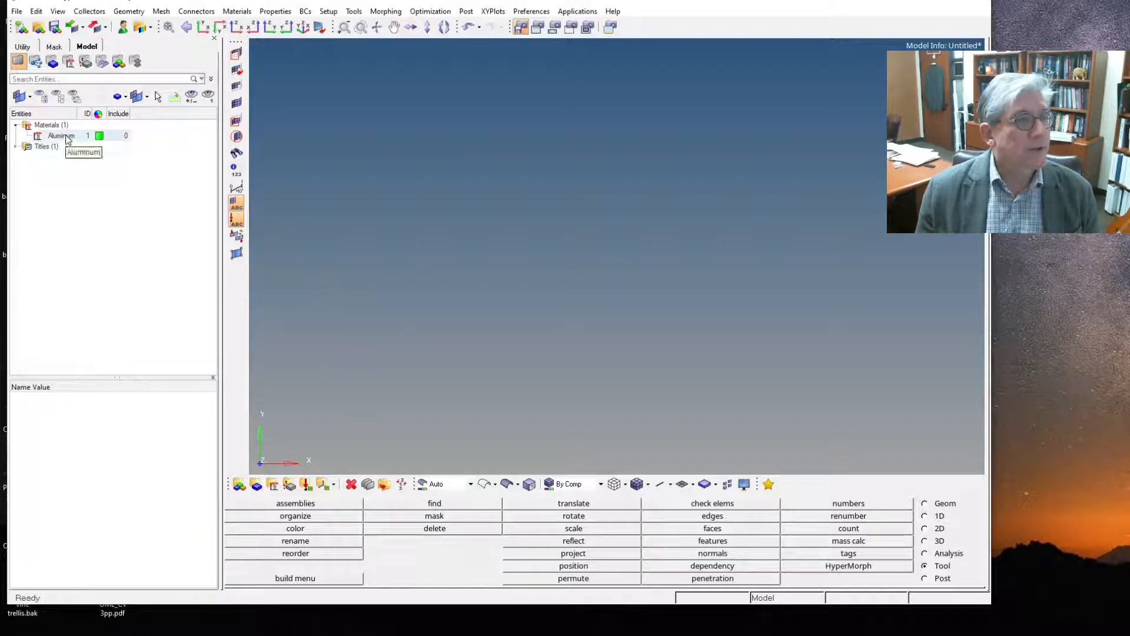
Step: Create a new property with the PSHELL card image and name it Aluminum plate
{"action": "right_click", "coordinate": [47, 199]}
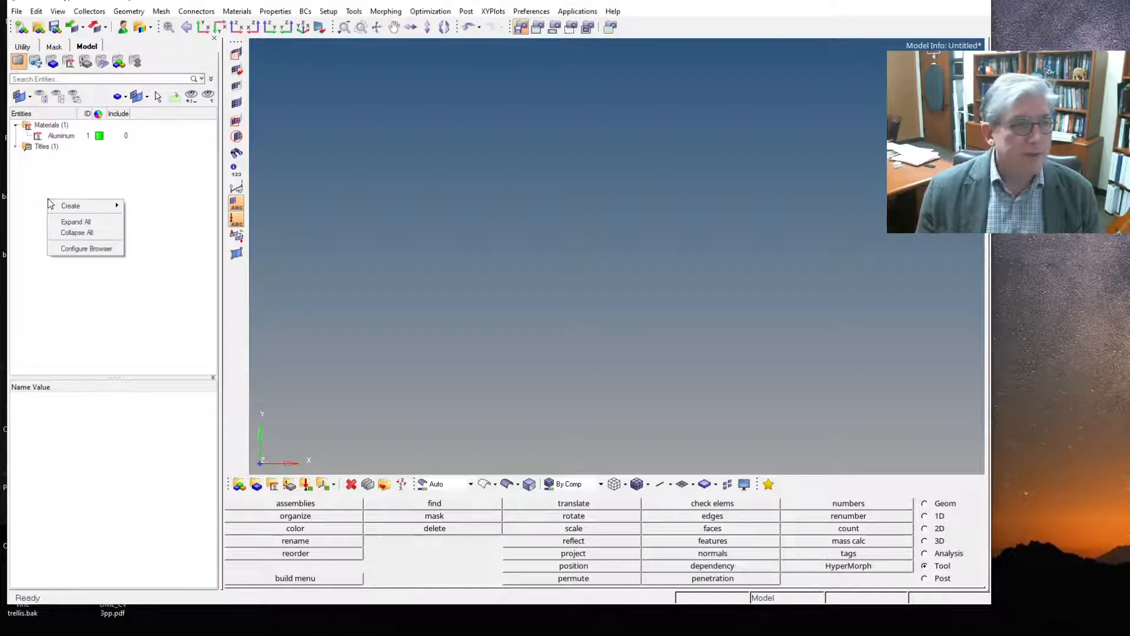
{"action": "mouse_move", "coordinate": [112, 206]}
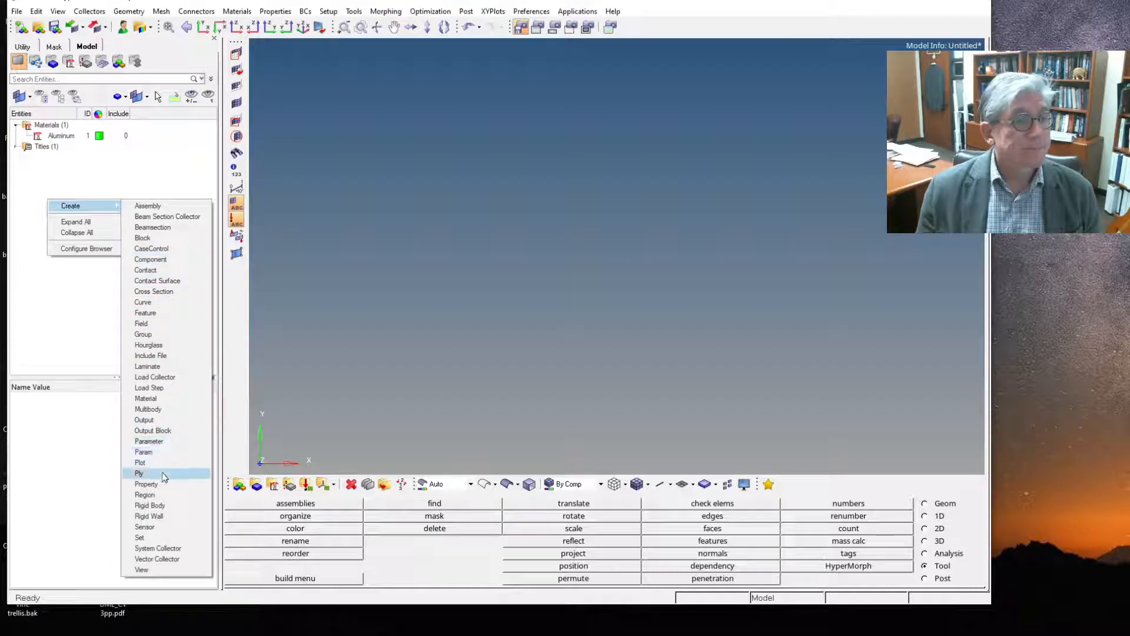
{"action": "left_click", "coordinate": [147, 484]}
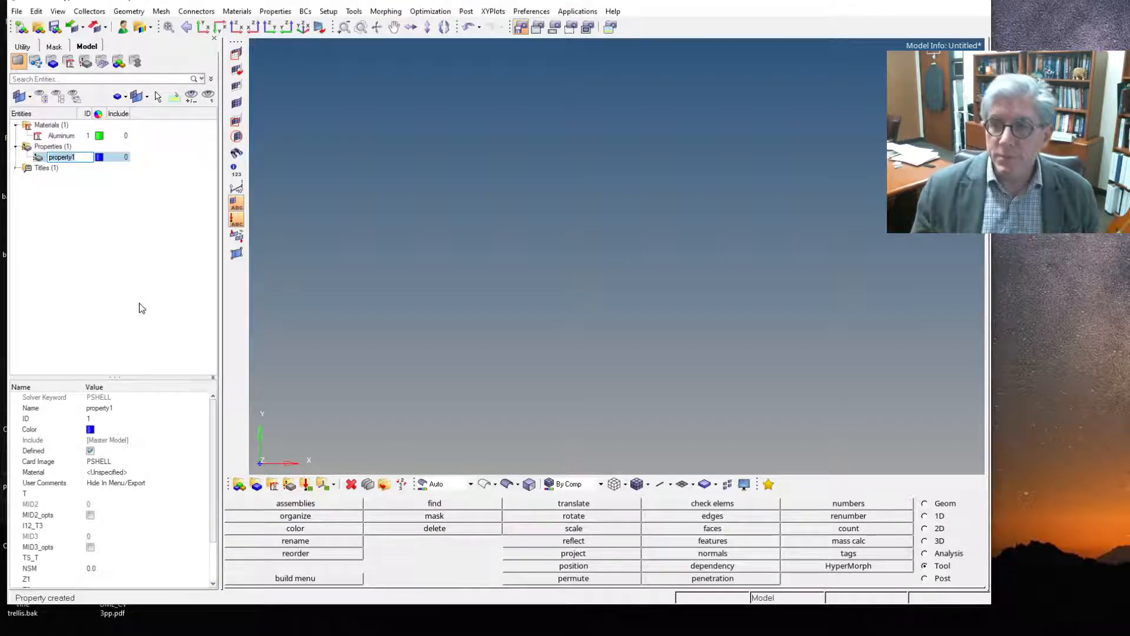
{"action": "left_click", "coordinate": [111, 398]}
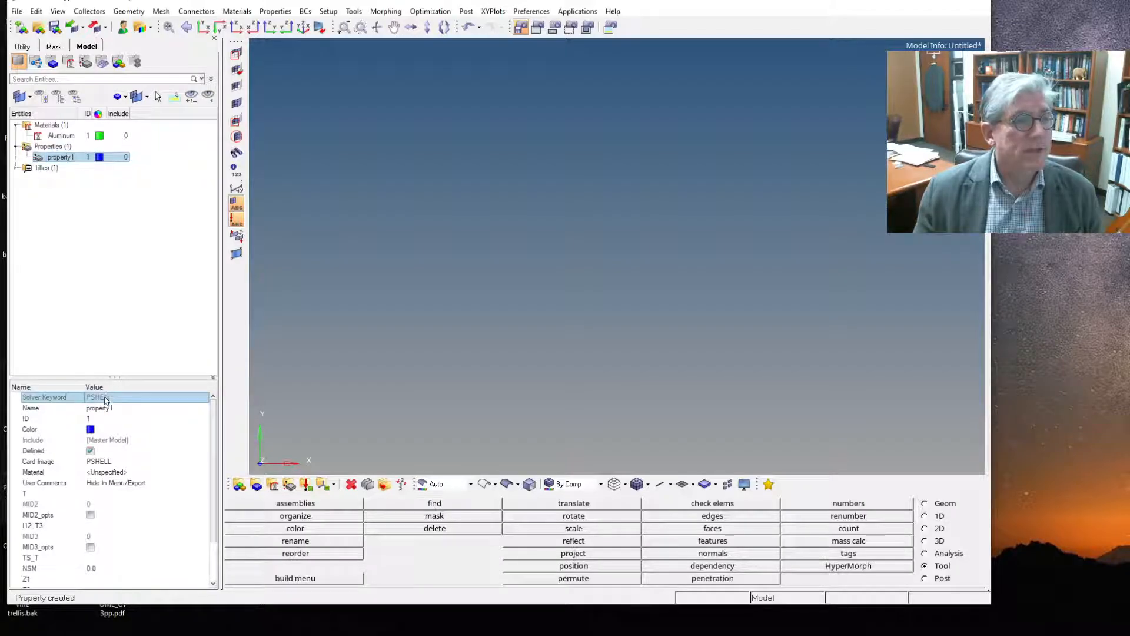
{"action": "left_click", "coordinate": [109, 463]}
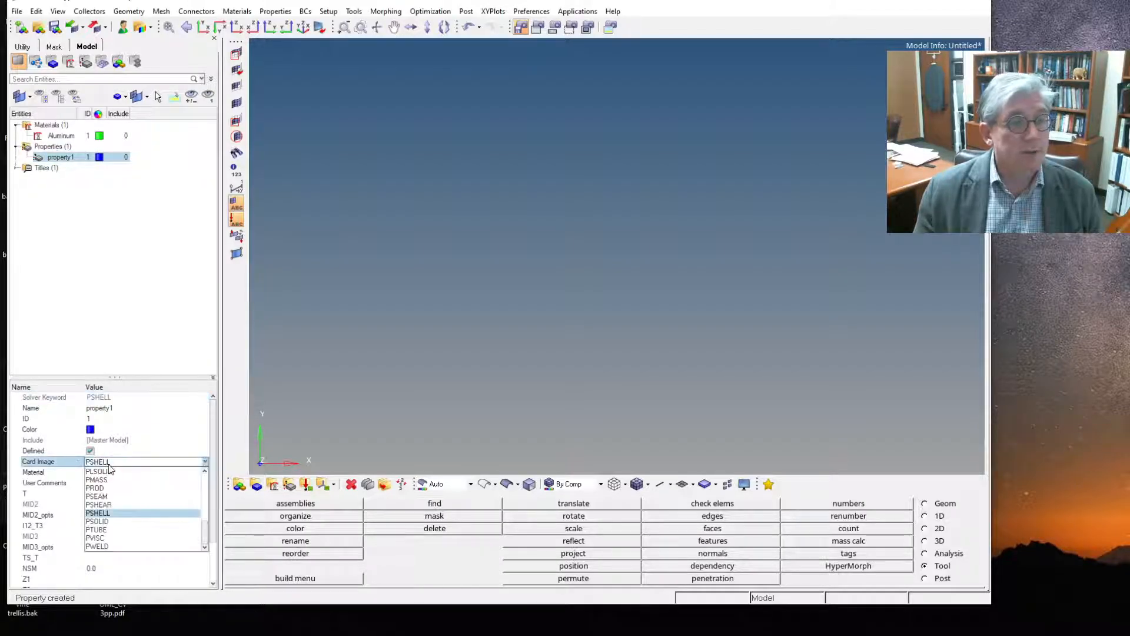
{"action": "left_click", "coordinate": [115, 514]}
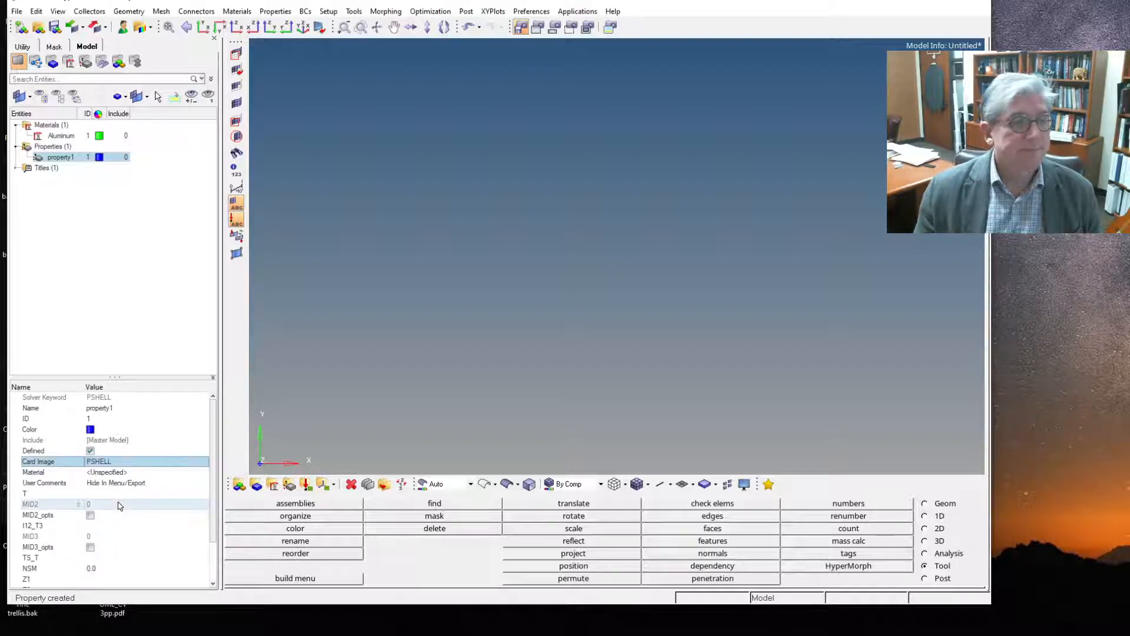
{"action": "left_click", "coordinate": [102, 408]}
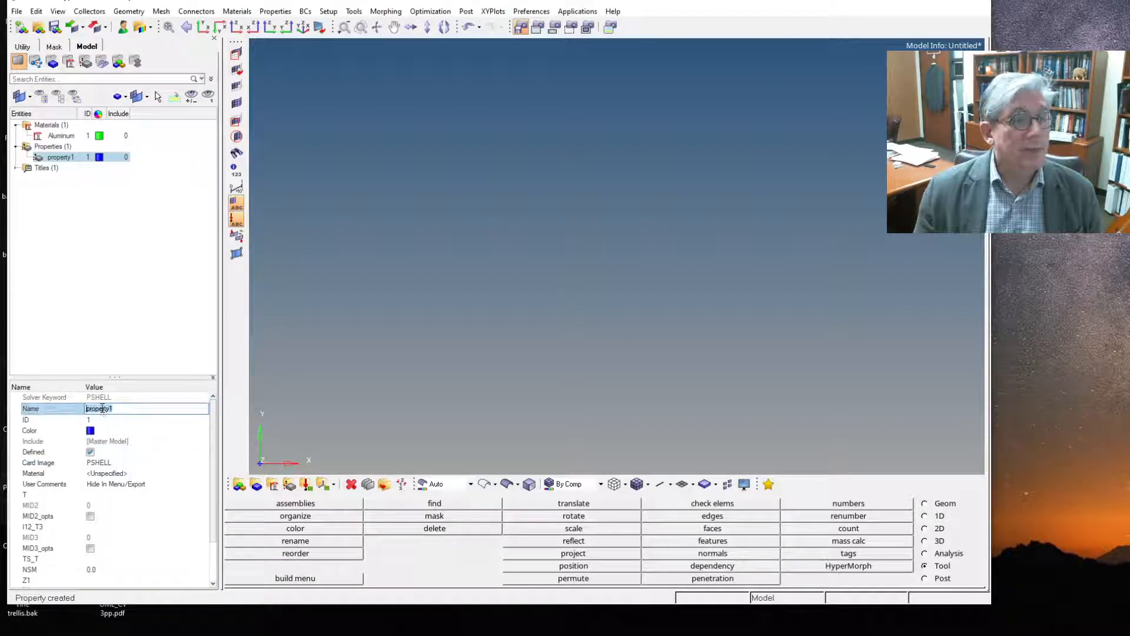
{"action": "type", "text": "Aluminum plate"}
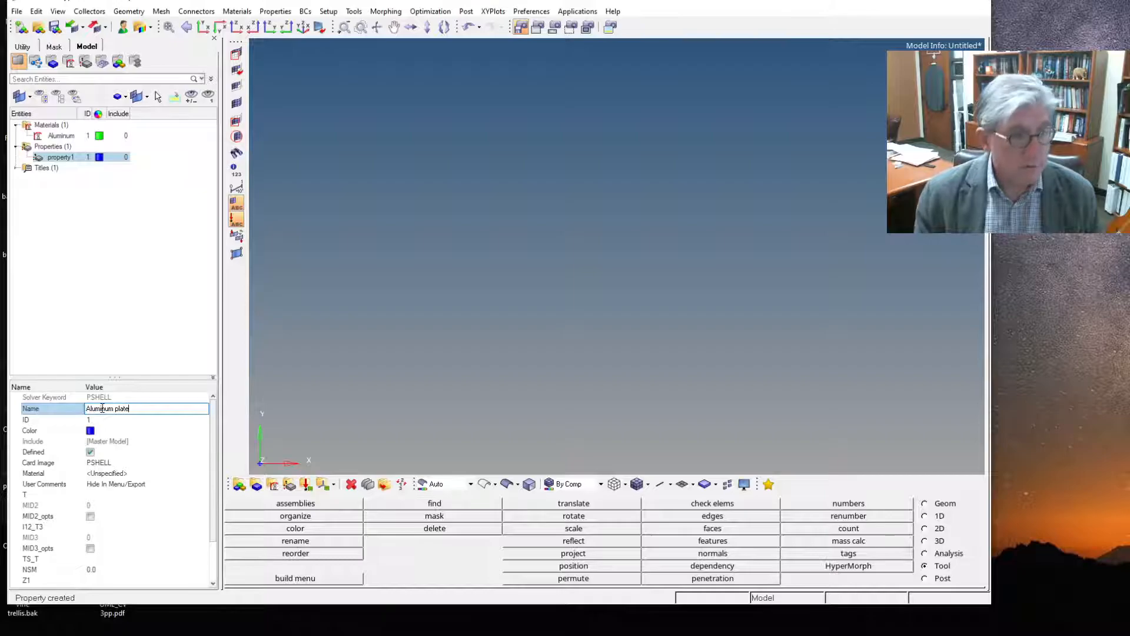
Step: Assign the Aluminum material to the Aluminum plate property
{"action": "left_click", "coordinate": [107, 473]}
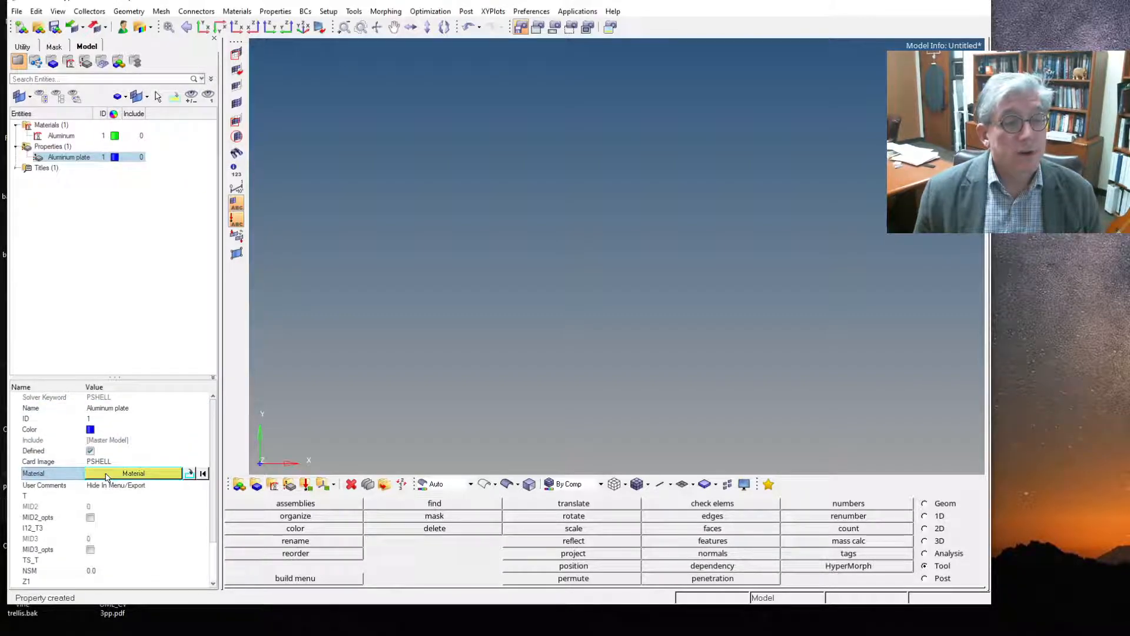
{"action": "left_click", "coordinate": [107, 475]}
{"action": "left_click", "coordinate": [41, 451]}
{"action": "left_click", "coordinate": [156, 585]}
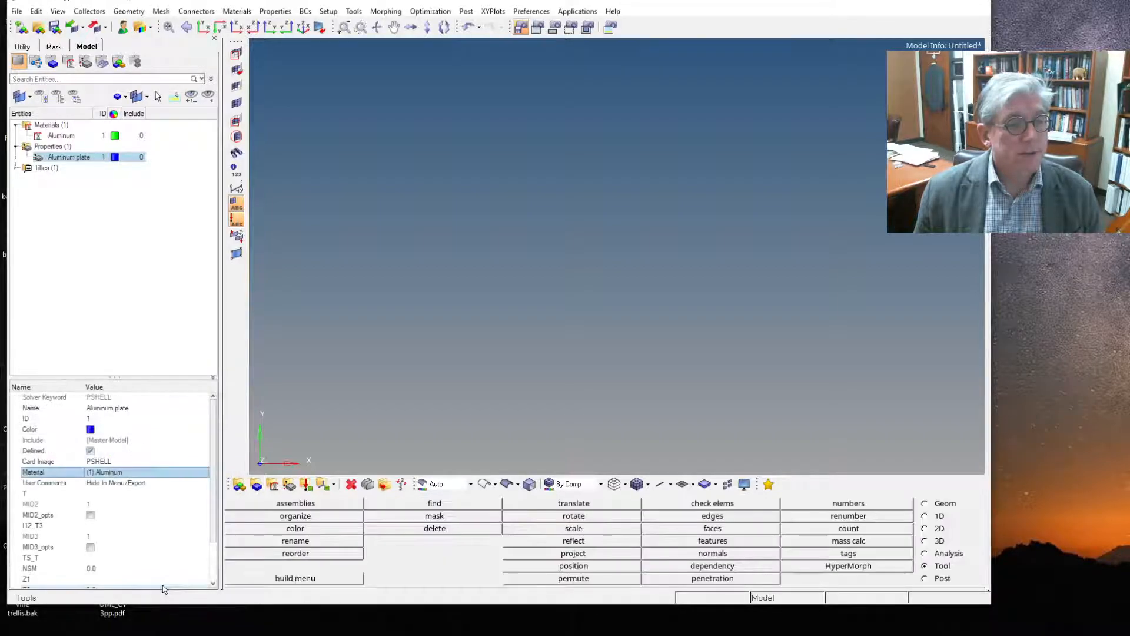
Step: Set the thickness T of the Aluminum plate property to 0.09
{"action": "left_click", "coordinate": [134, 494]}
{"action": "type", "text": "1"}
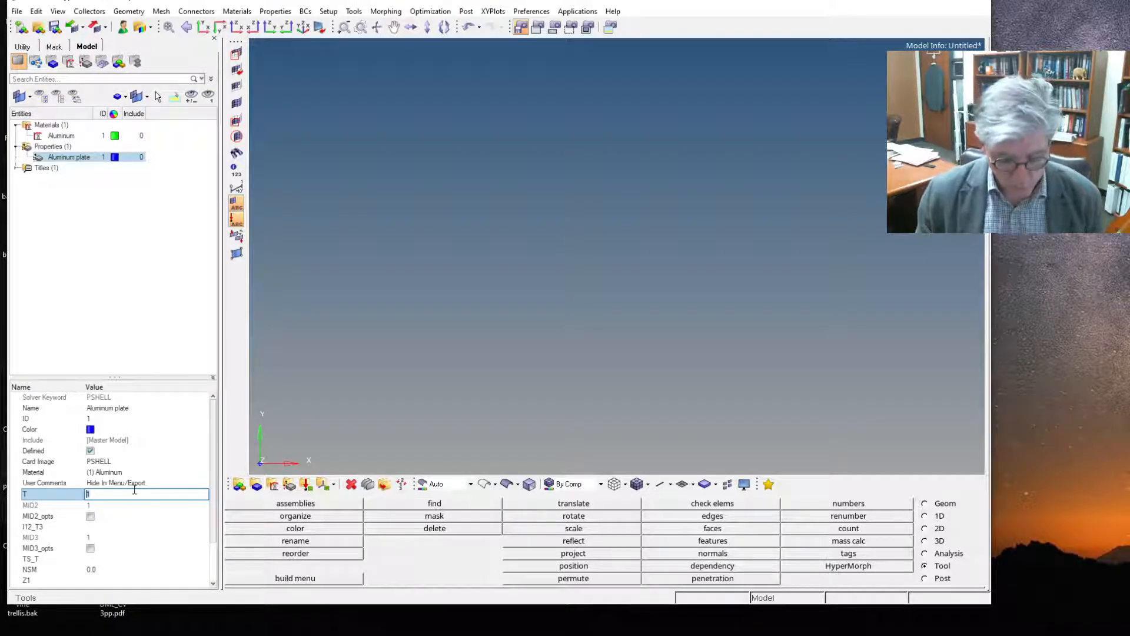
{"action": "type", "text": "09"}
{"action": "key", "text": "Return"}
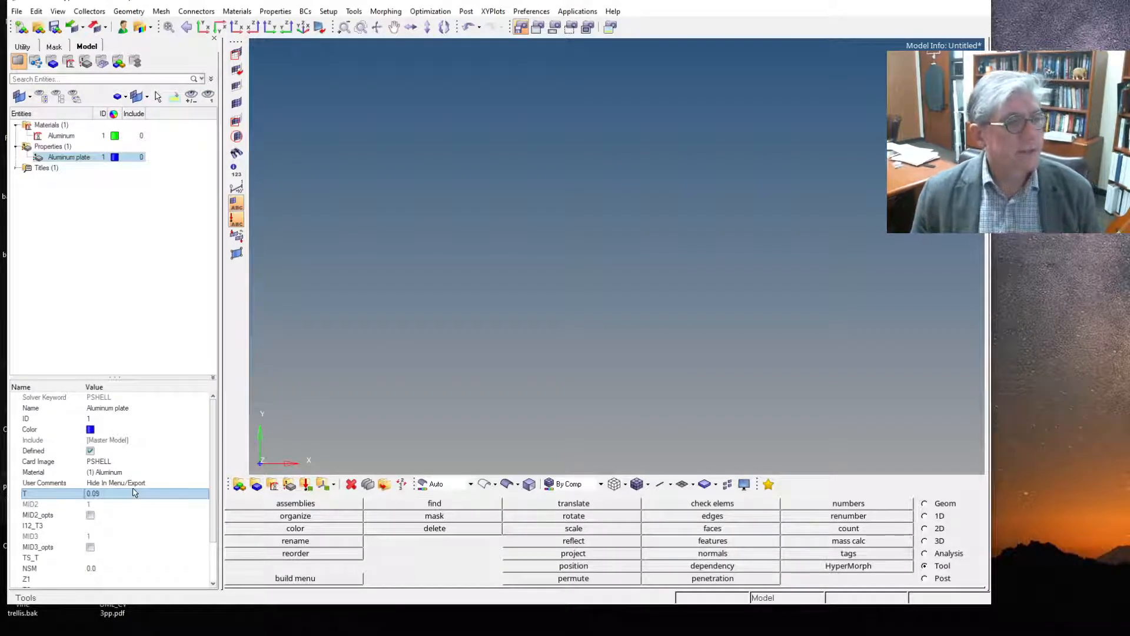
{"action": "left_click", "coordinate": [56, 268]}
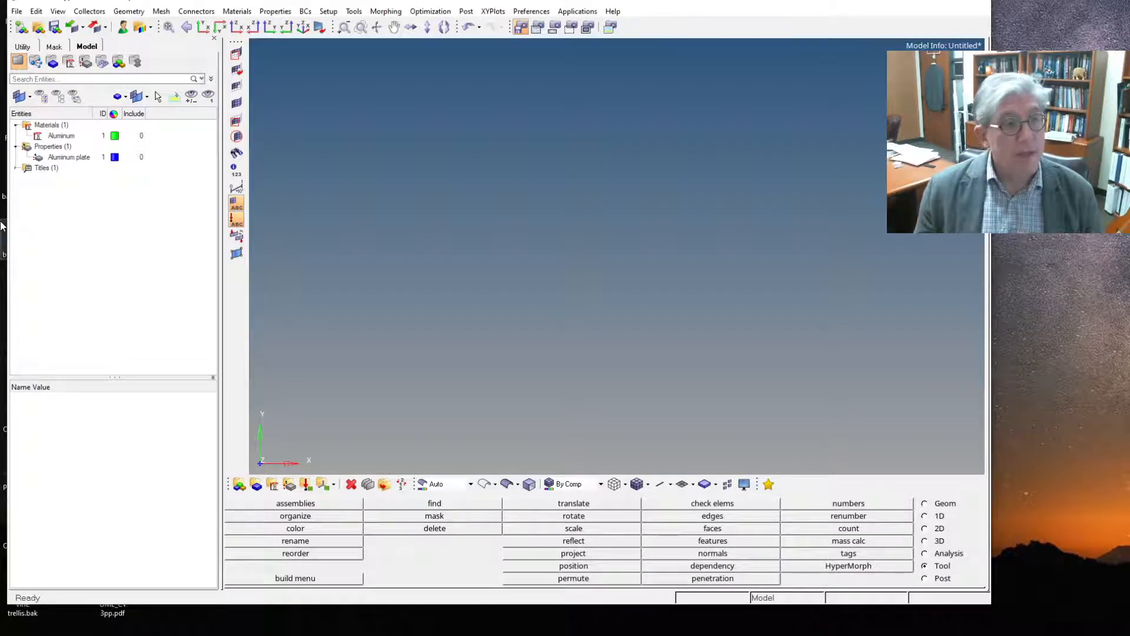
Step: Create a component named zee-section and assign the Aluminum plate property to it
{"action": "right_click", "coordinate": [66, 252]}
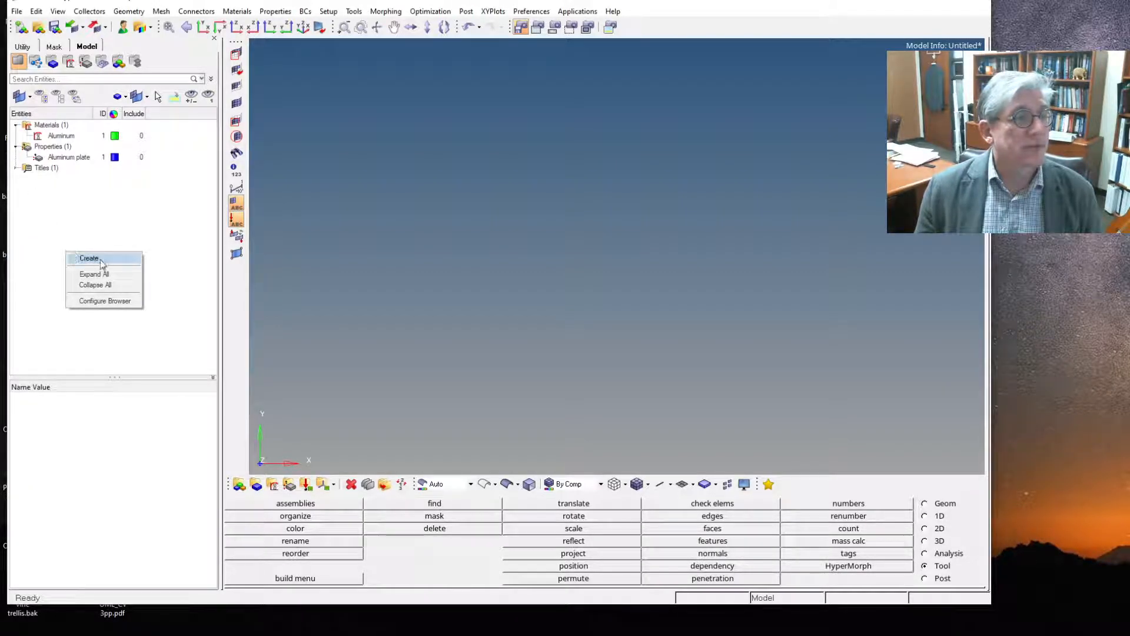
{"action": "mouse_move", "coordinate": [100, 260]}
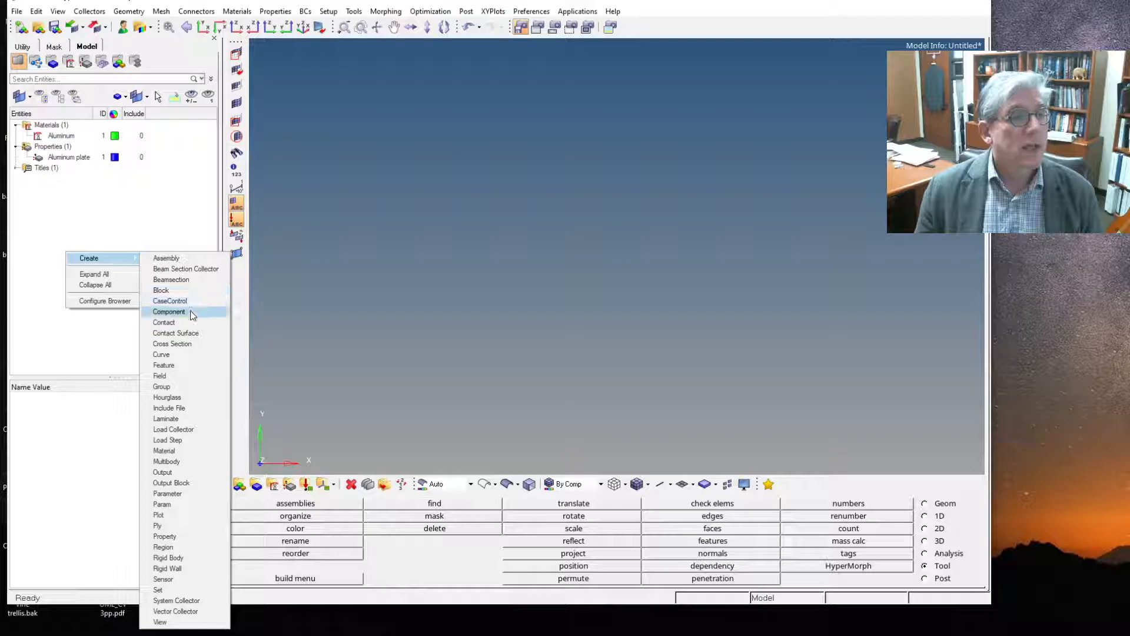
{"action": "left_click", "coordinate": [169, 312]}
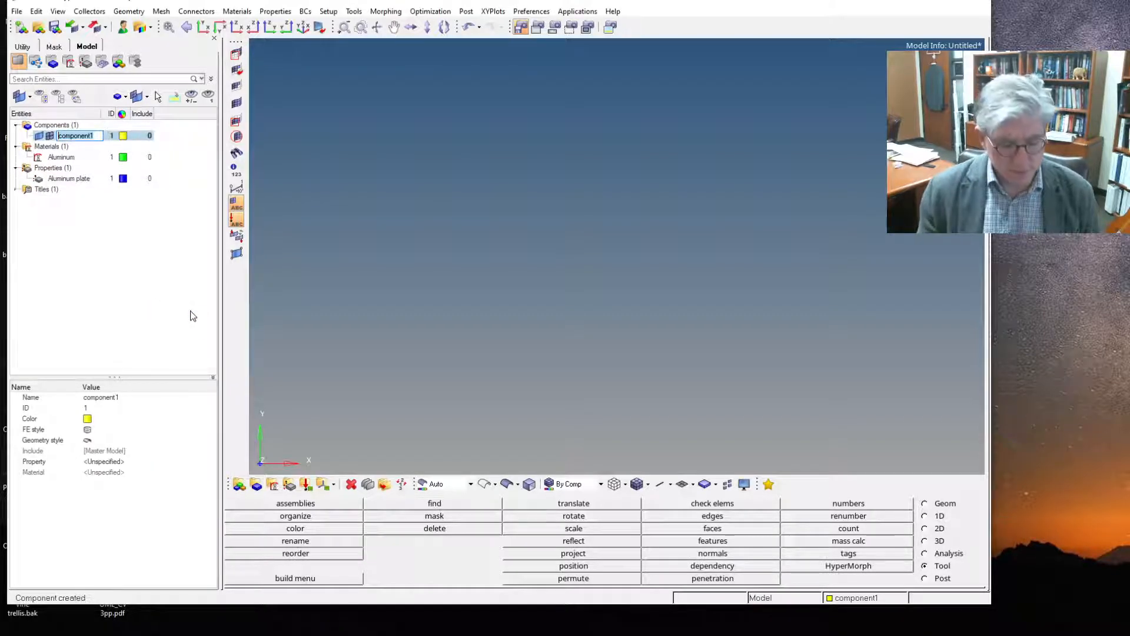
{"action": "type", "text": "zee-section"}
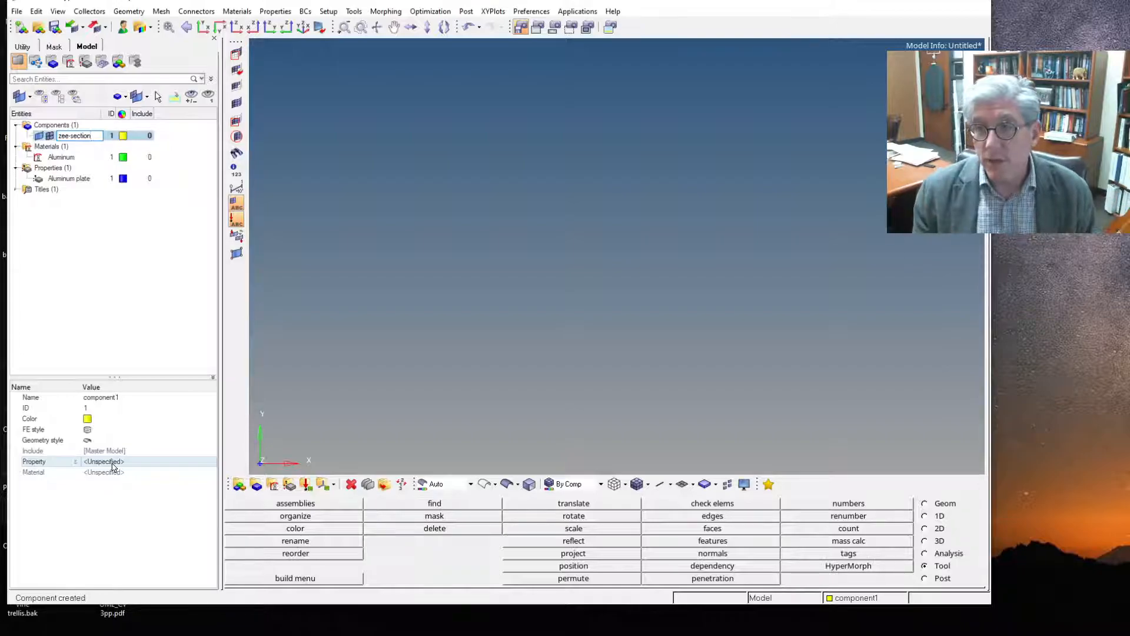
{"action": "left_click", "coordinate": [113, 463]}
{"action": "left_click", "coordinate": [113, 463]}
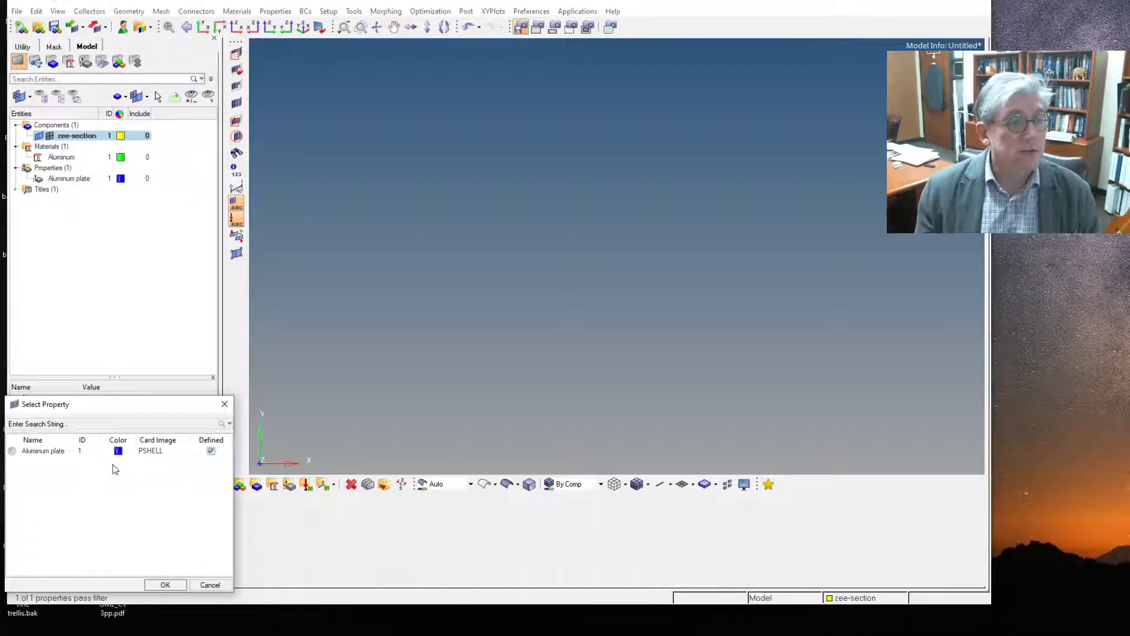
{"action": "left_click", "coordinate": [165, 585]}
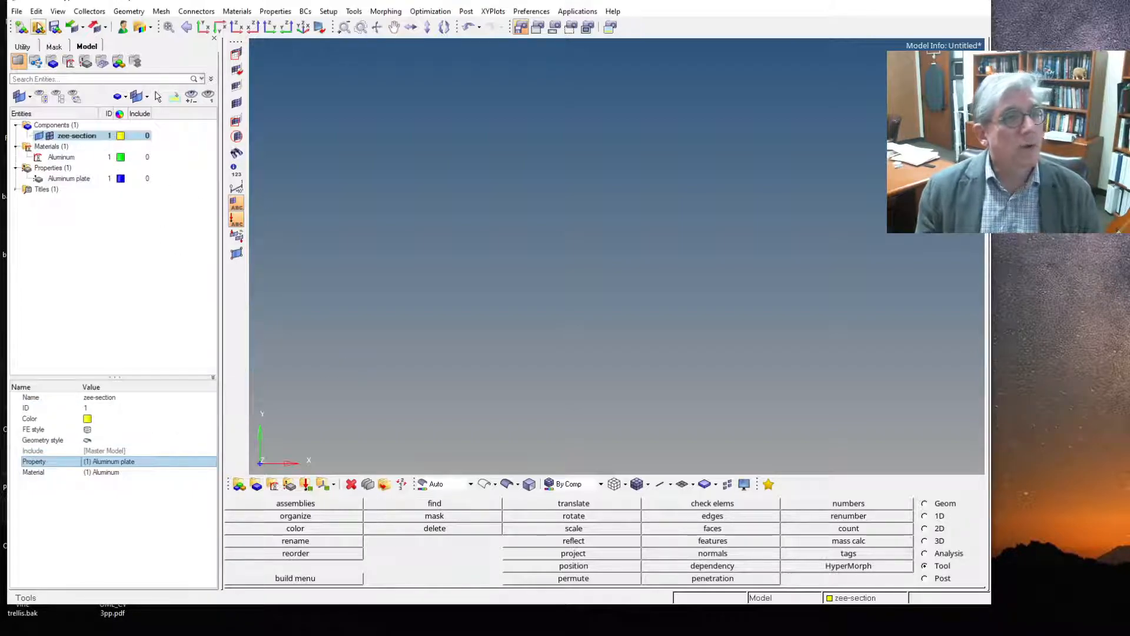
Step: Save the model on the Desktop as a HyperMesh binary file named example
{"action": "left_click", "coordinate": [18, 11]}
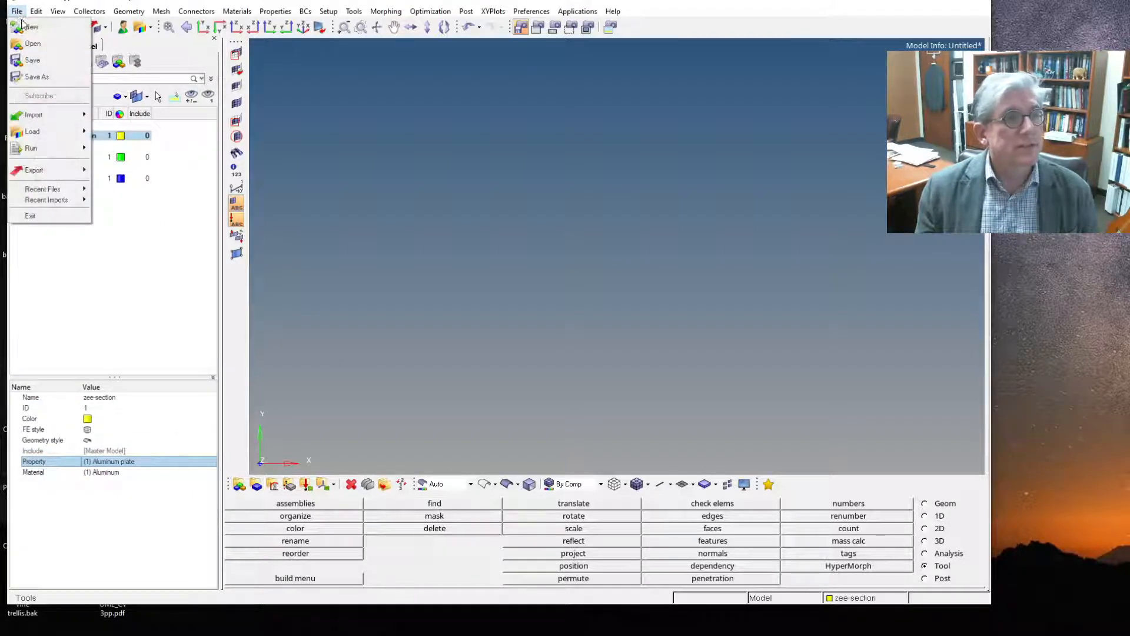
{"action": "left_click", "coordinate": [37, 77]}
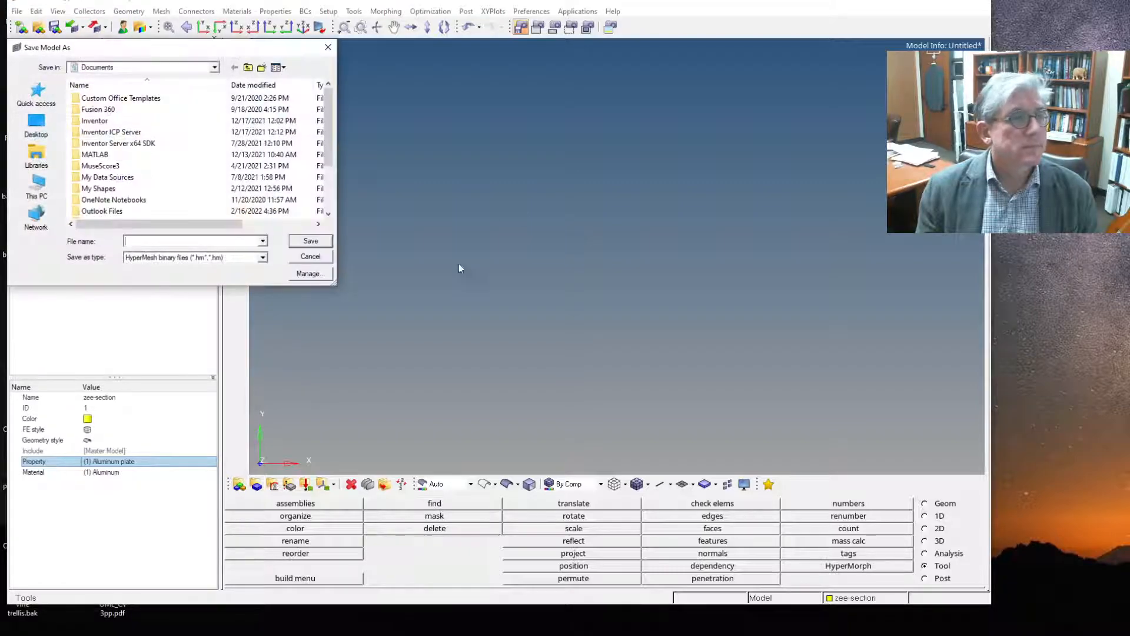
{"action": "left_click", "coordinate": [214, 68]}
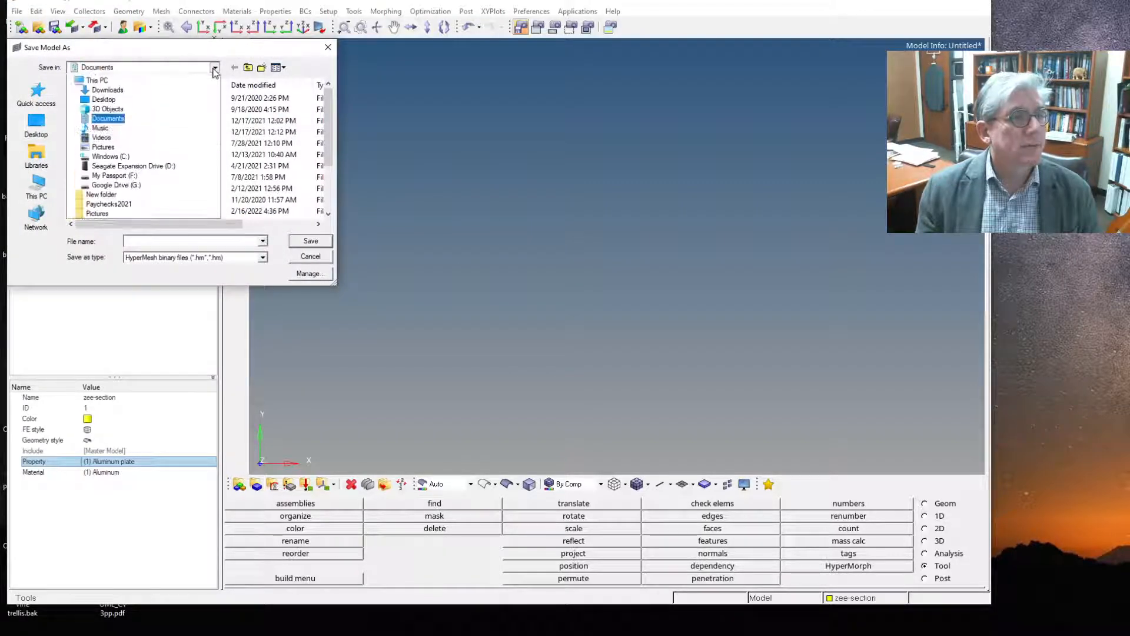
{"action": "left_click", "coordinate": [139, 93]}
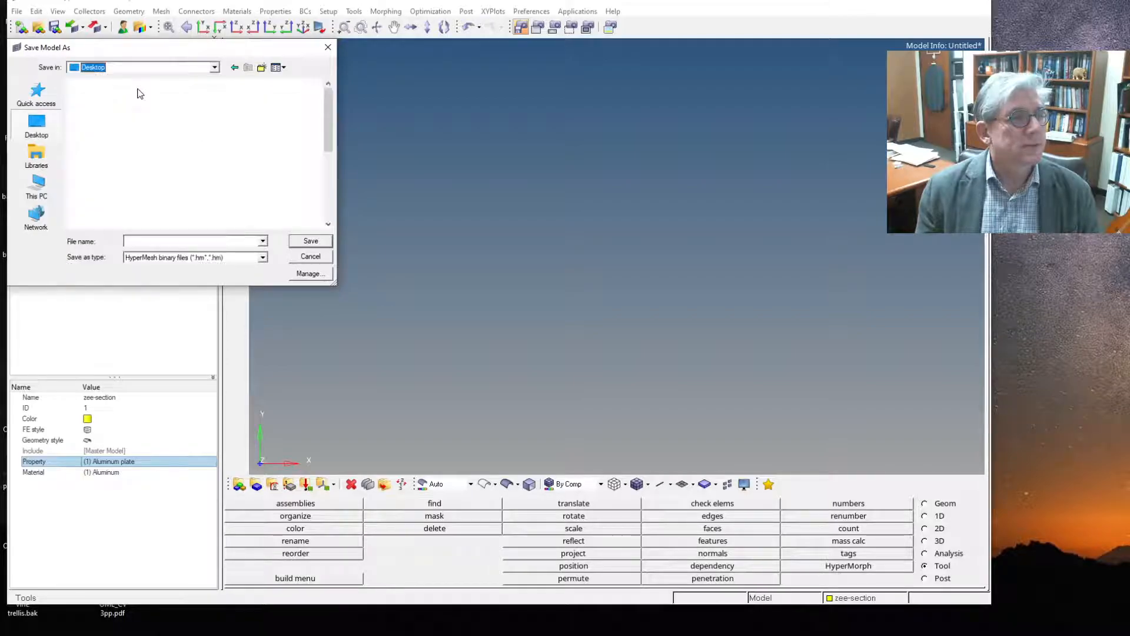
{"action": "left_click", "coordinate": [179, 245]}
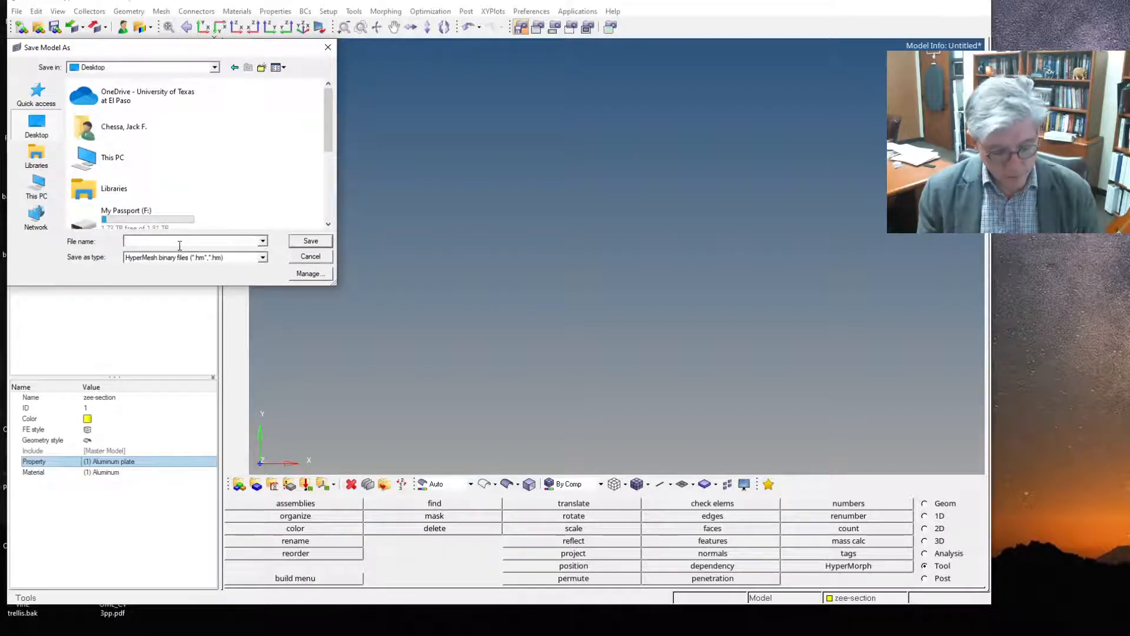
{"action": "type", "text": "ex"}
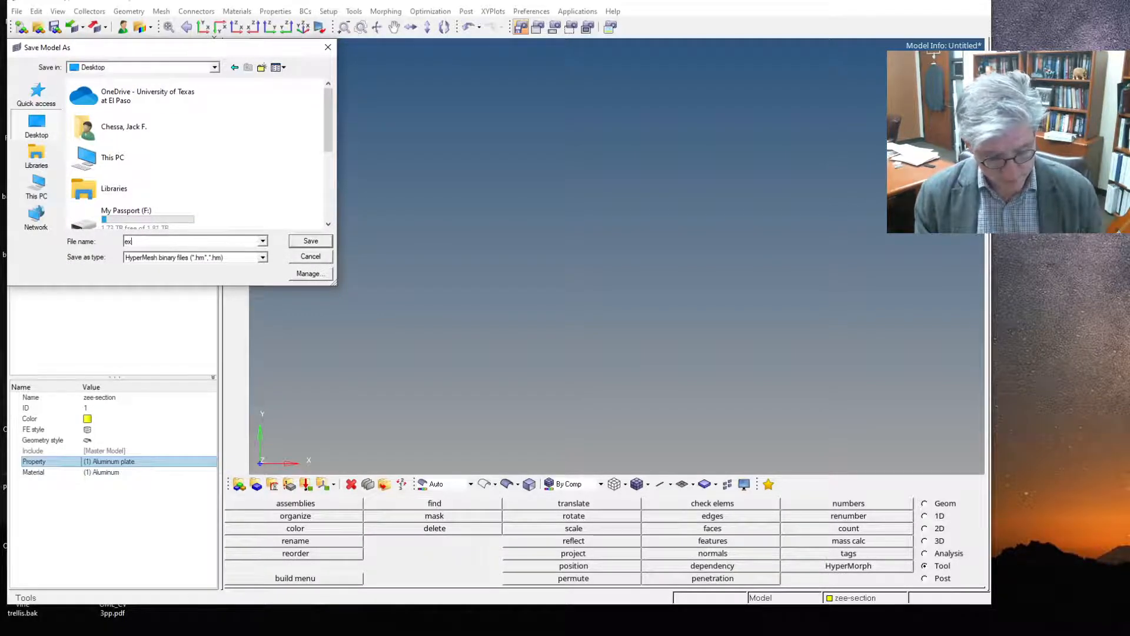
{"action": "type", "text": "ample"}
{"action": "key", "text": "Return"}
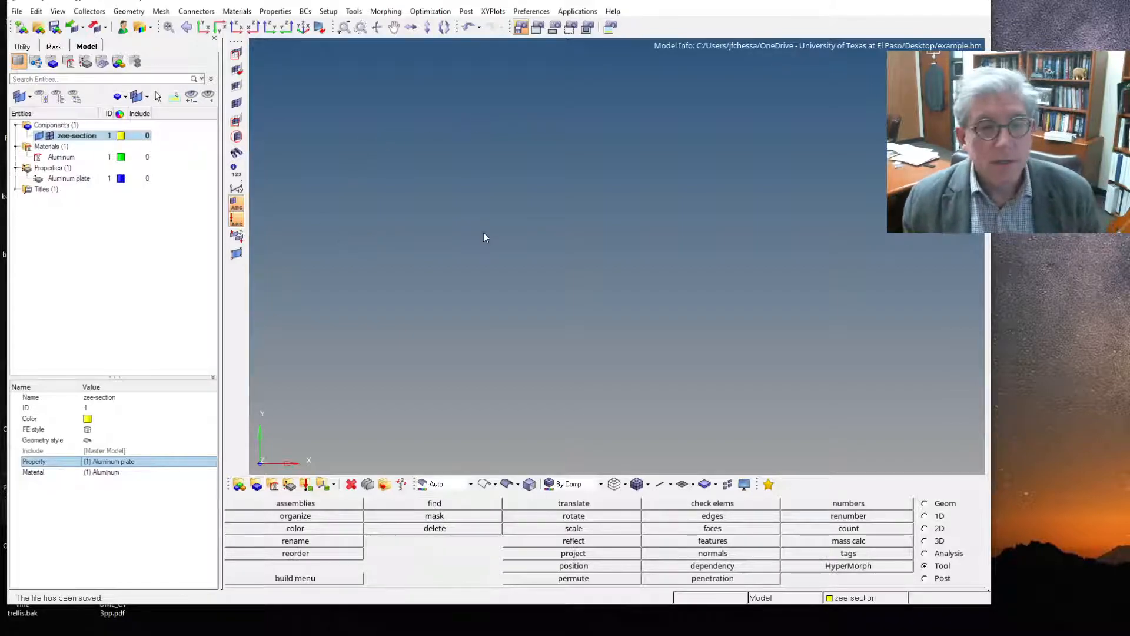
Step: Create the first geometry node by coordinates at x -3, y 3, z 0
{"action": "left_click", "coordinate": [944, 504]}
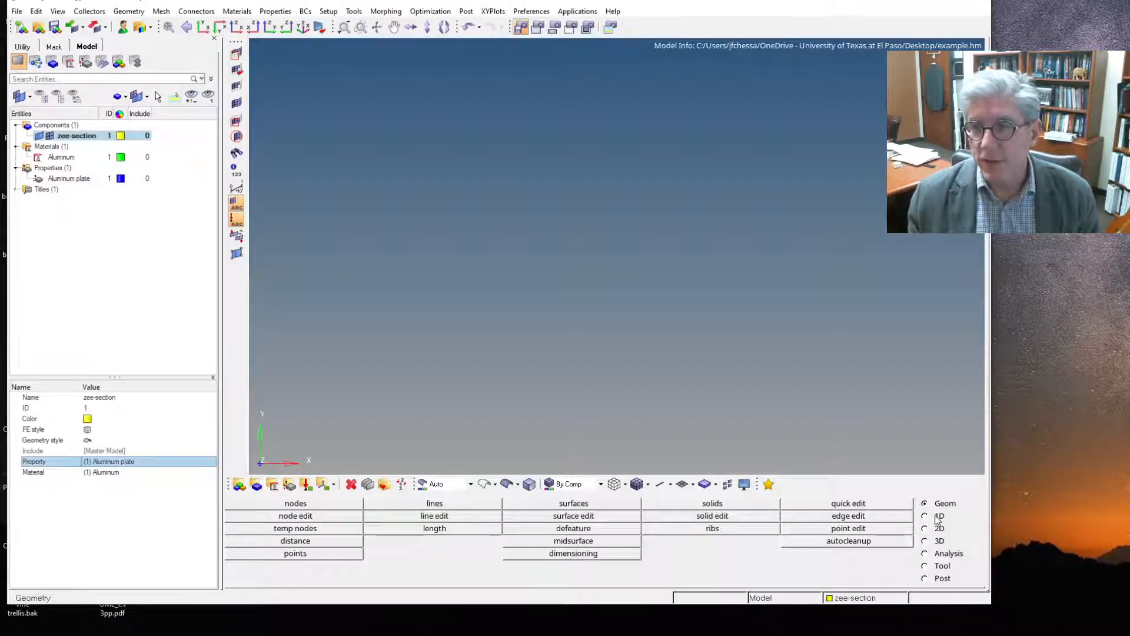
{"action": "left_click", "coordinate": [938, 516]}
{"action": "left_click", "coordinate": [943, 505]}
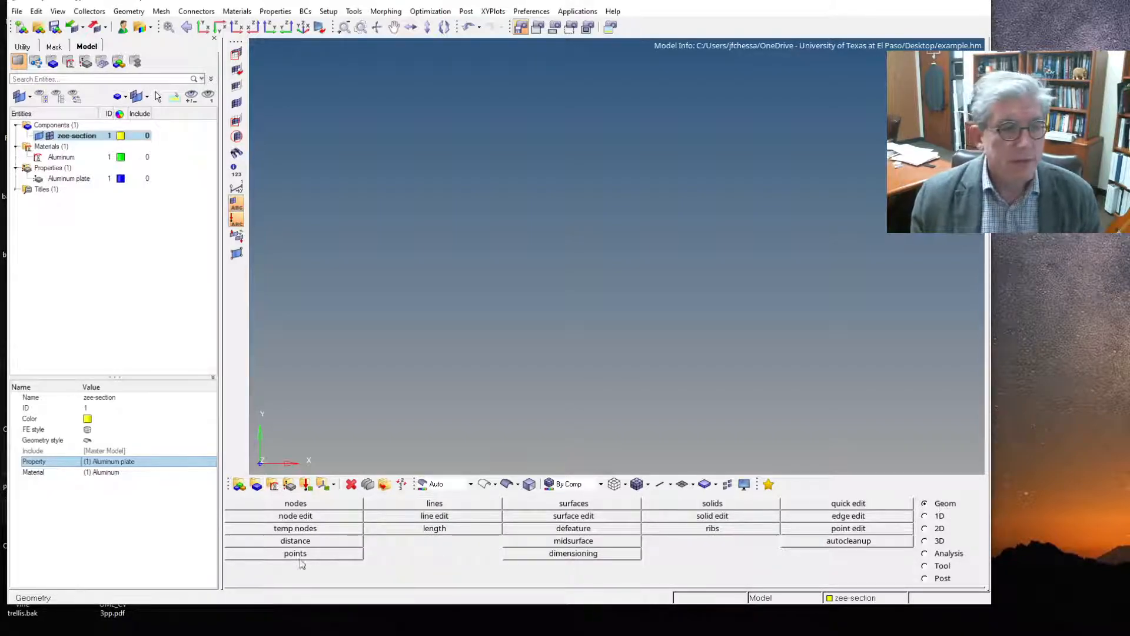
{"action": "left_click", "coordinate": [342, 505]}
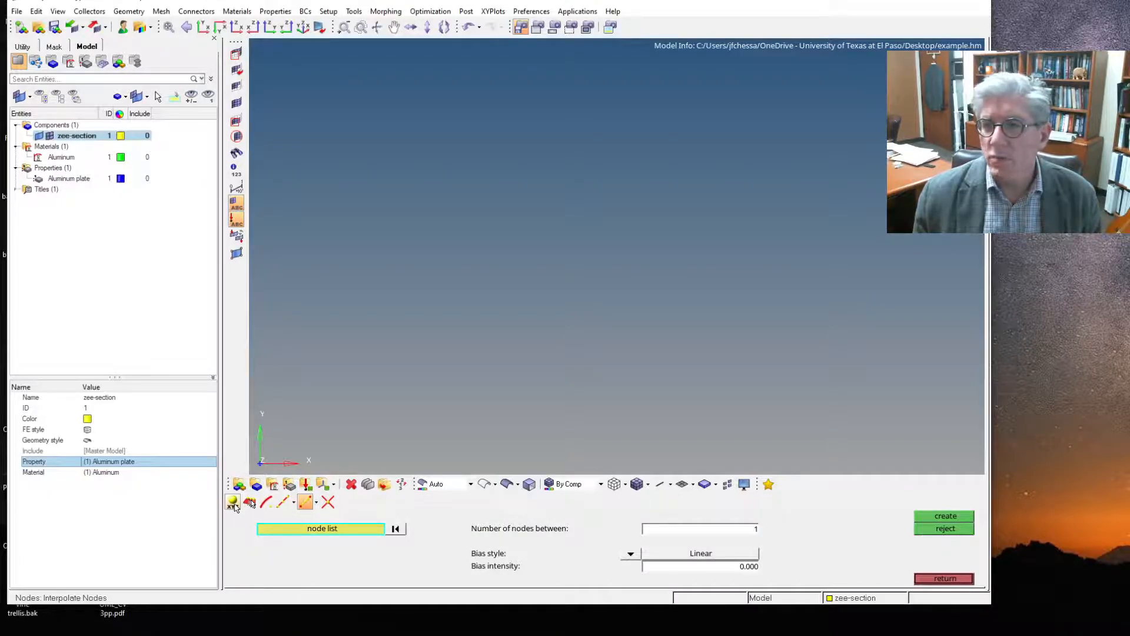
{"action": "left_click", "coordinate": [233, 502]}
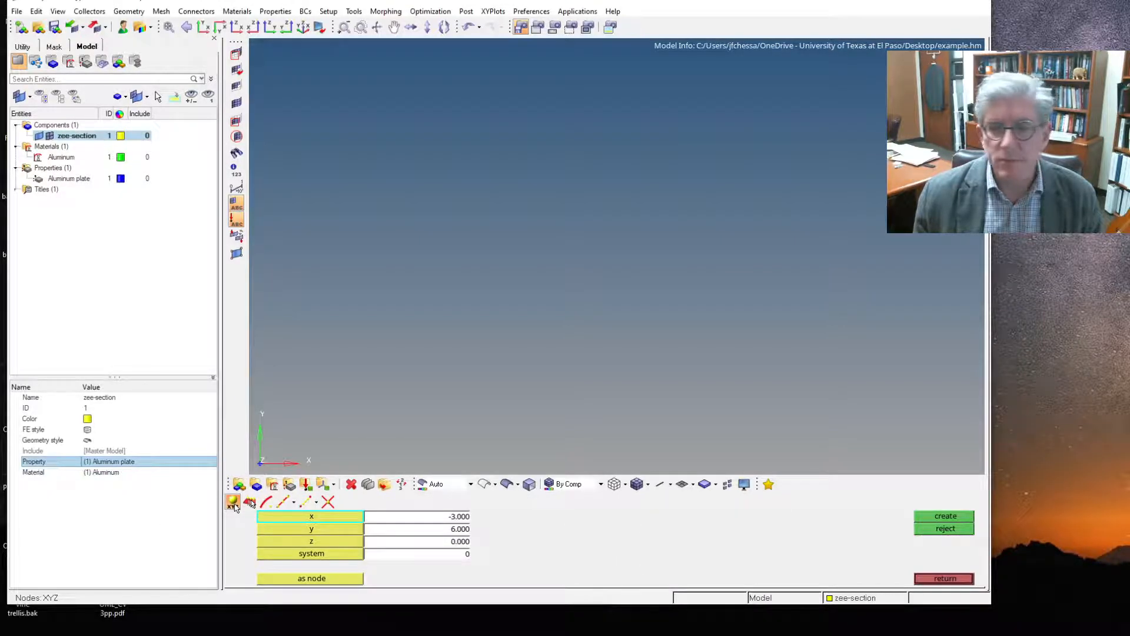
{"action": "left_click", "coordinate": [410, 521]}
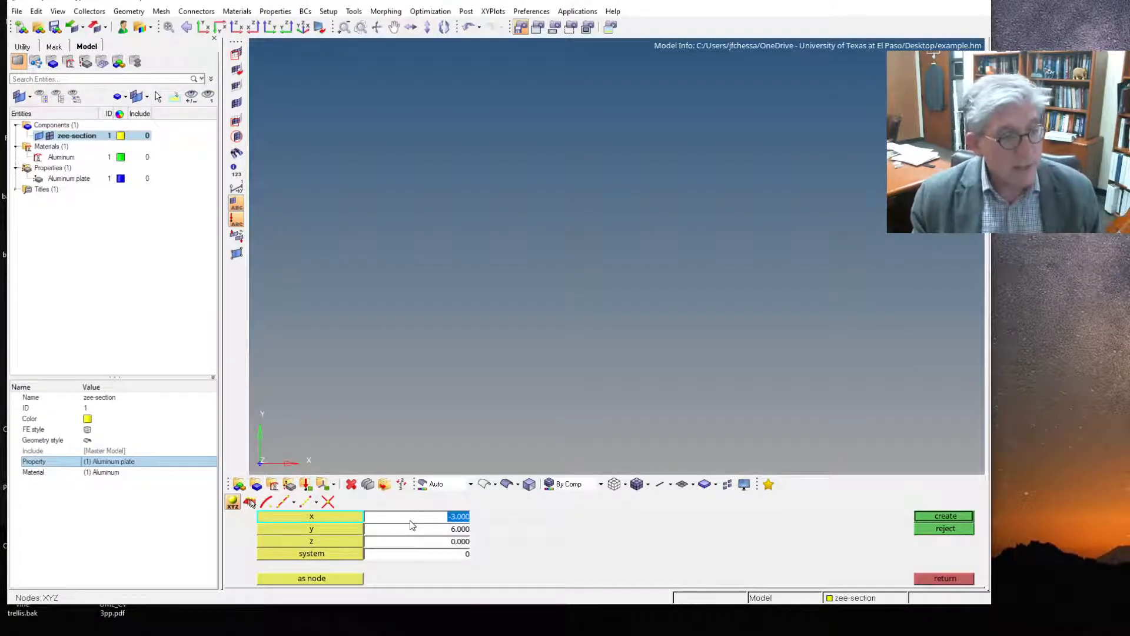
{"action": "key", "text": "Tab"}
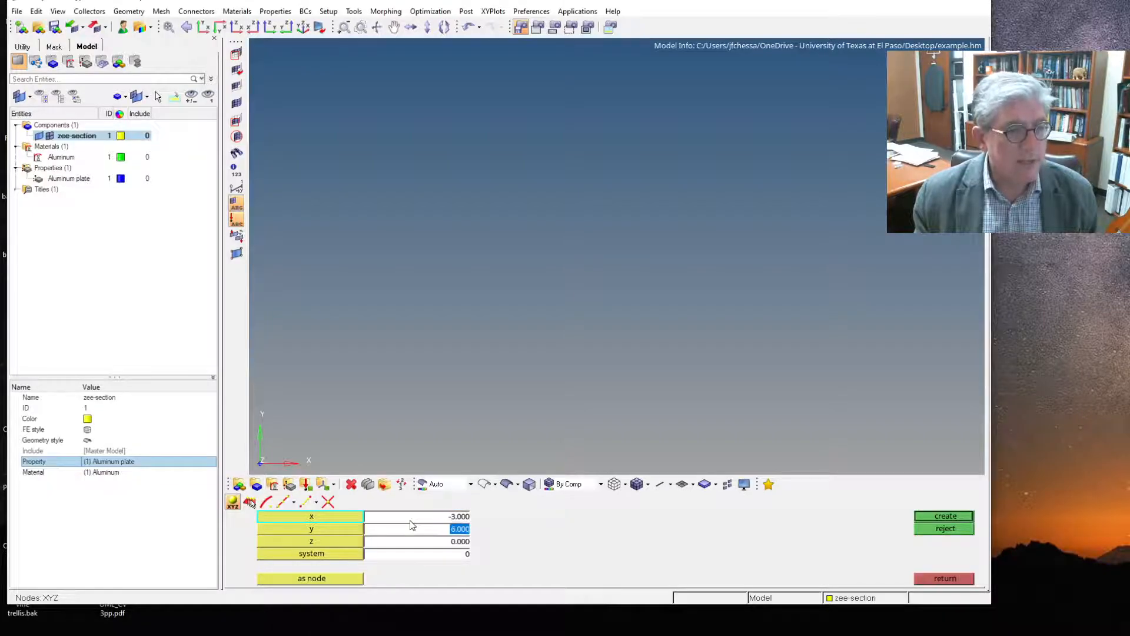
{"action": "type", "text": "3"}
{"action": "key", "text": "Tab"}
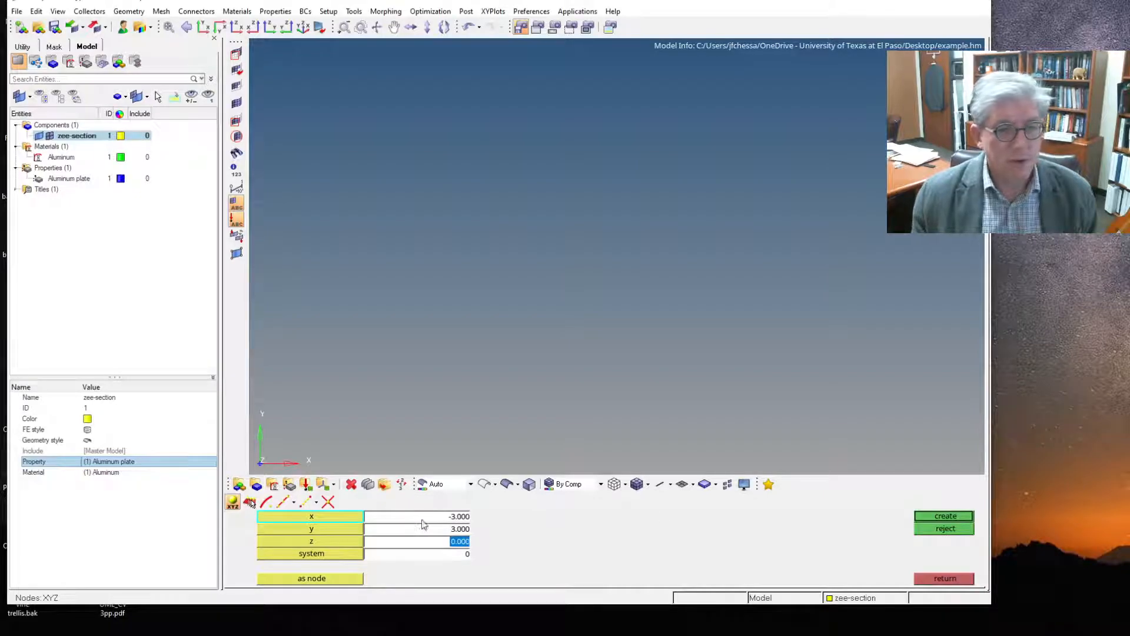
{"action": "left_click", "coordinate": [924, 515]}
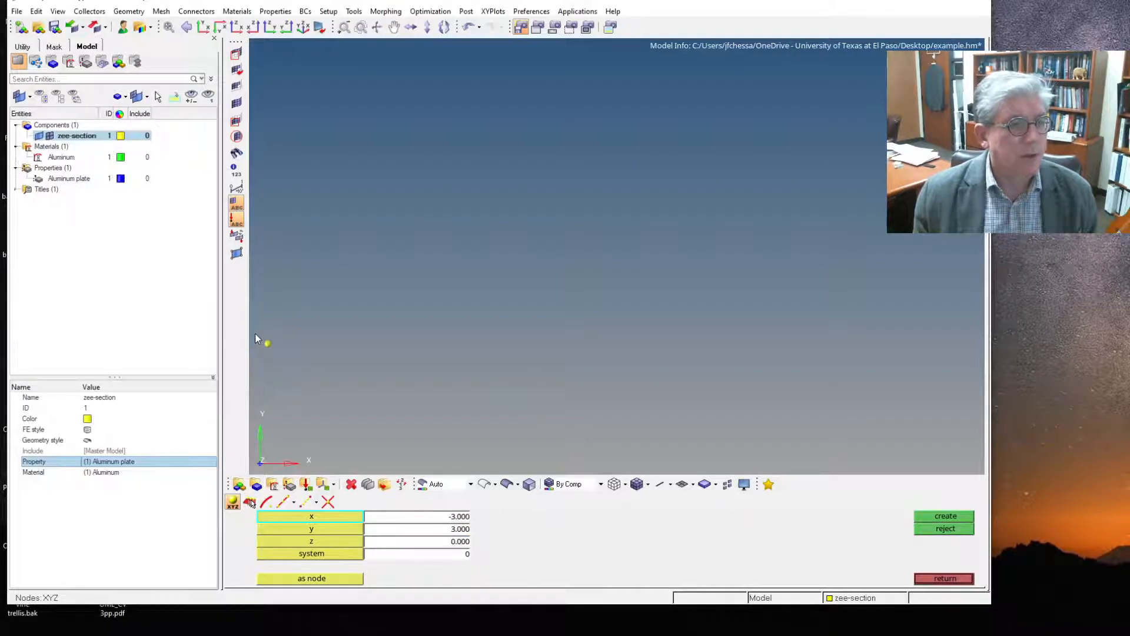
Step: Create a second node at x 0, y 3, z 0
{"action": "left_click", "coordinate": [421, 517]}
{"action": "type", "text": "0"}
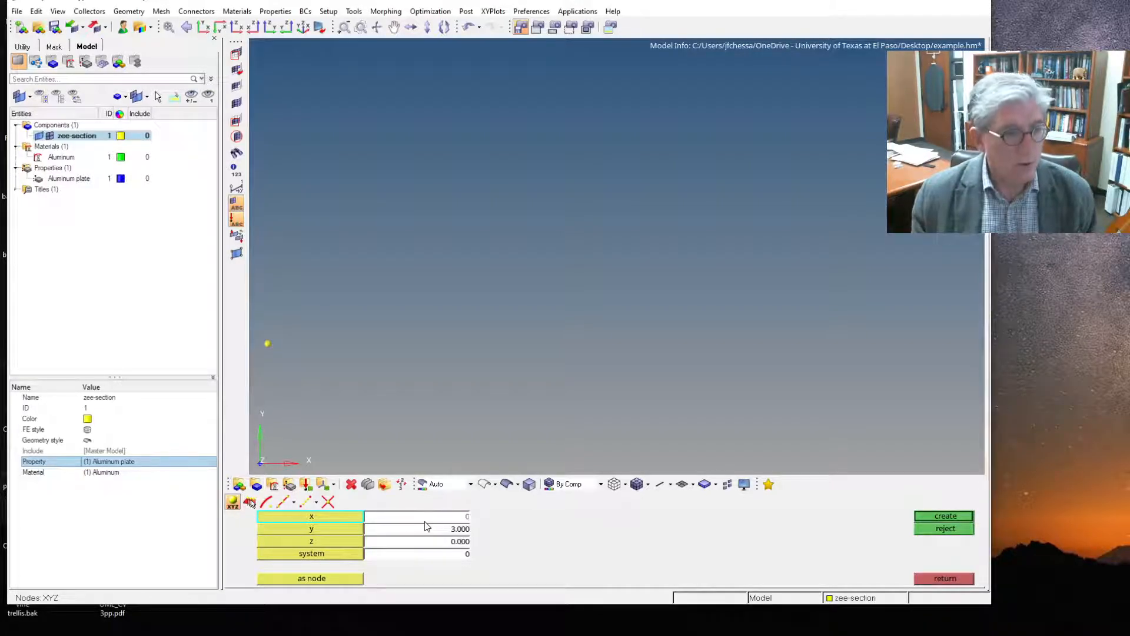
{"action": "key", "text": "Return"}
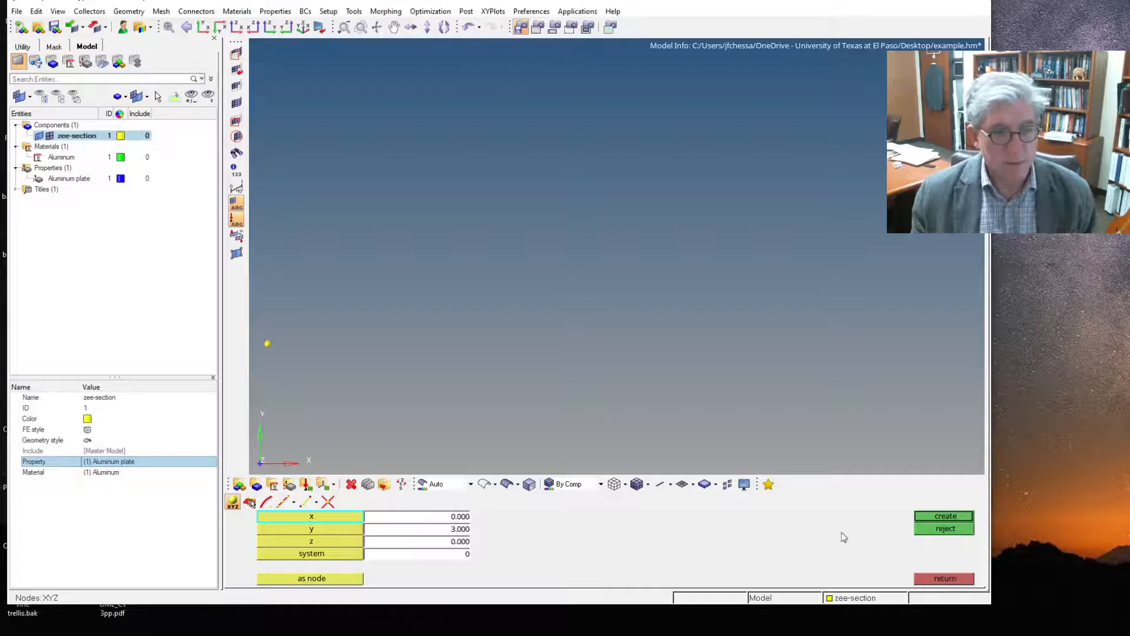
{"action": "left_click", "coordinate": [923, 520]}
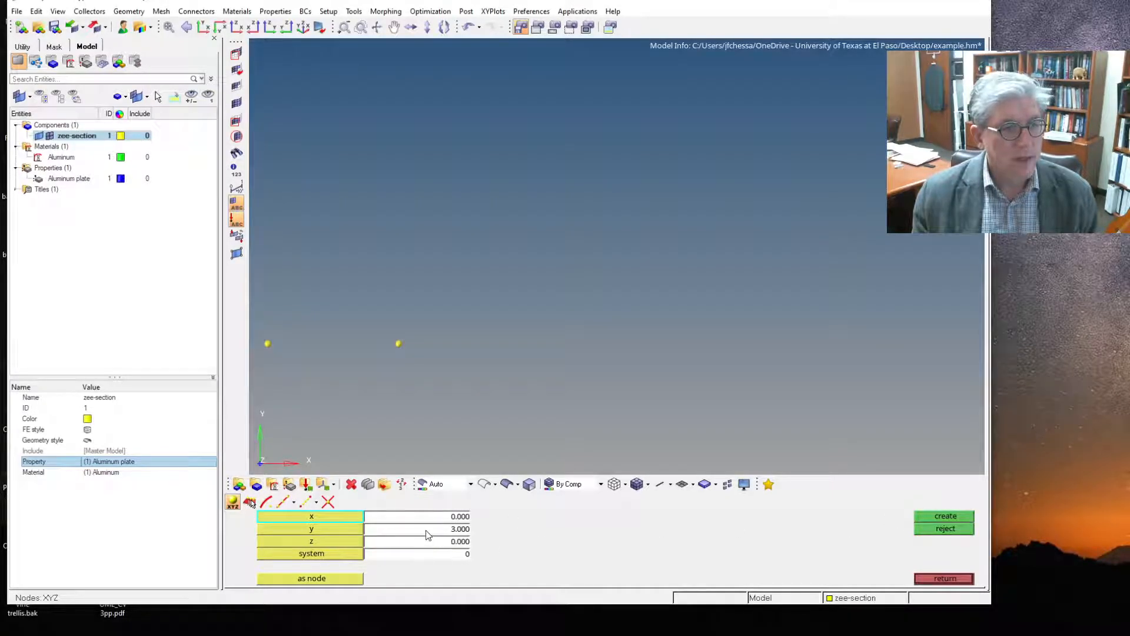
Step: Create a third node at x 0, y -3, z 0
{"action": "left_click", "coordinate": [429, 532]}
{"action": "type", "text": "-3"}
{"action": "key", "text": "Return"}
{"action": "left_click", "coordinate": [943, 516]}
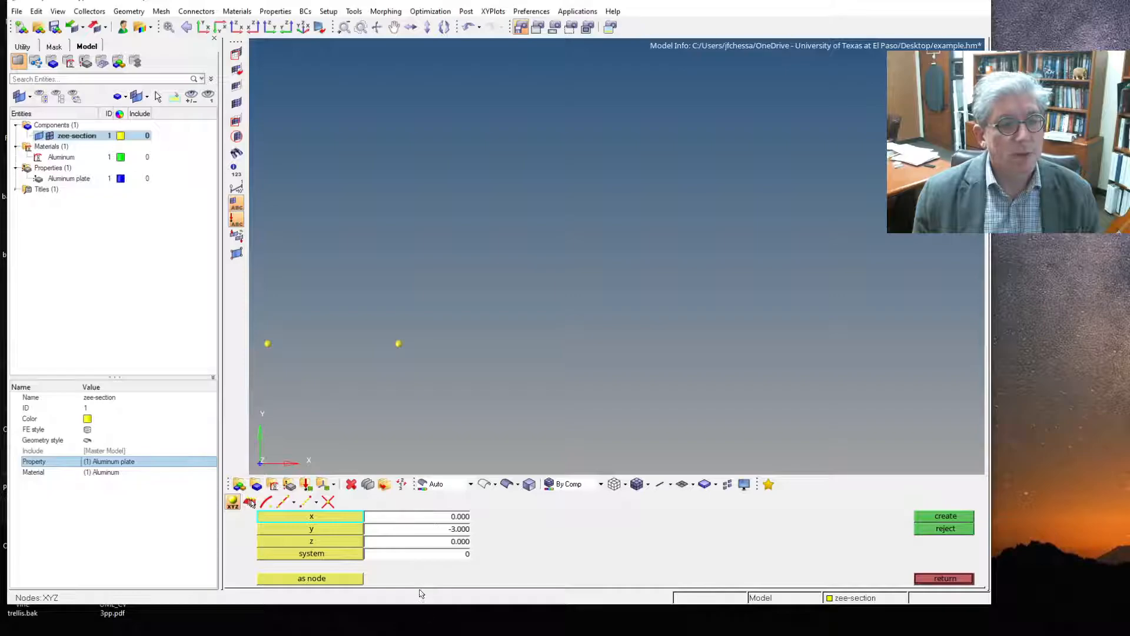
Step: Create a fourth node at x 3, y -3, z 0 to complete the corner points of the zee section
{"action": "mouse_move", "coordinate": [339, 419]}
{"action": "left_mouse_down", "text": "ctrl"}
{"action": "mouse_move", "coordinate": [363, 354]}
{"action": "mouse_move", "coordinate": [366, 391]}
{"action": "mouse_move", "coordinate": [342, 411]}
{"action": "left_mouse_up", "text": "ctrl"}
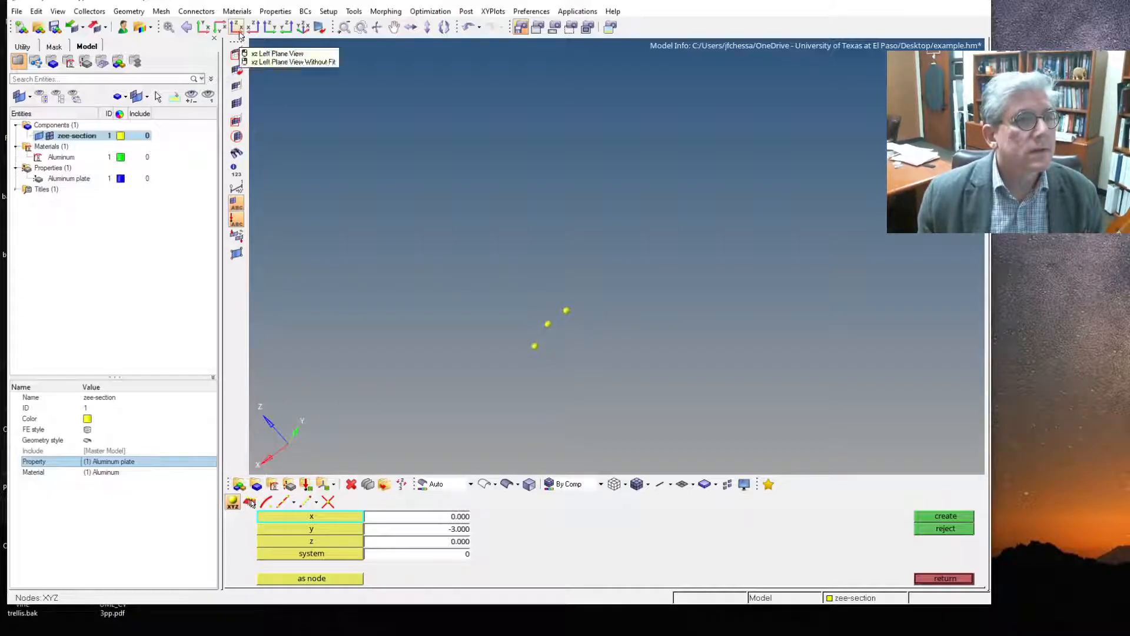
{"action": "left_click", "coordinate": [203, 29]}
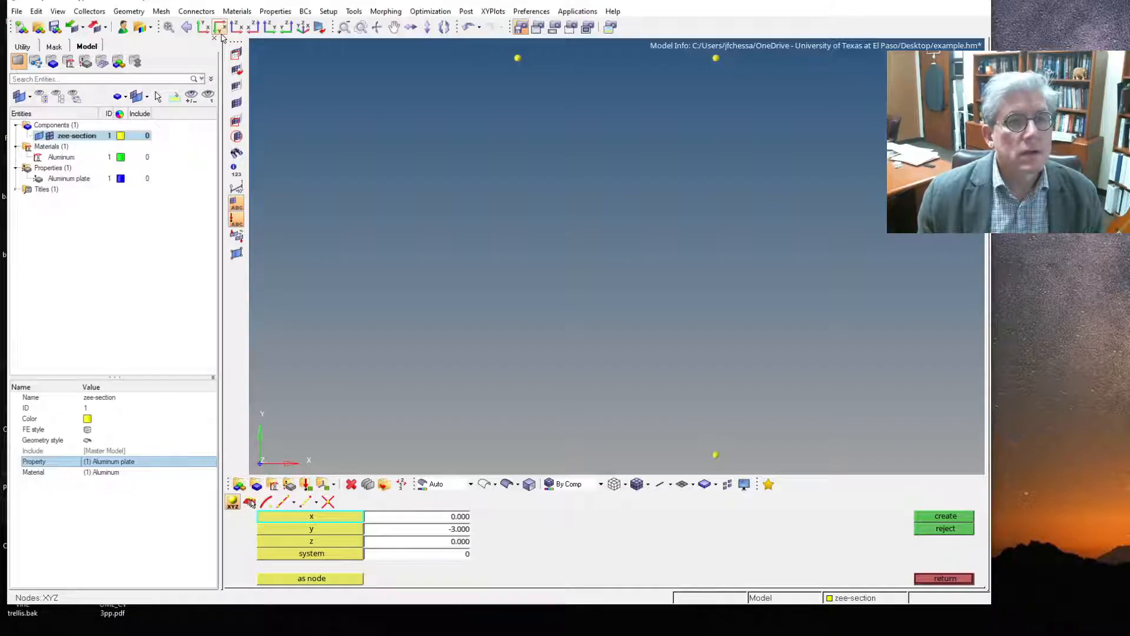
{"action": "left_click", "coordinate": [453, 517]}
{"action": "type", "text": "3"}
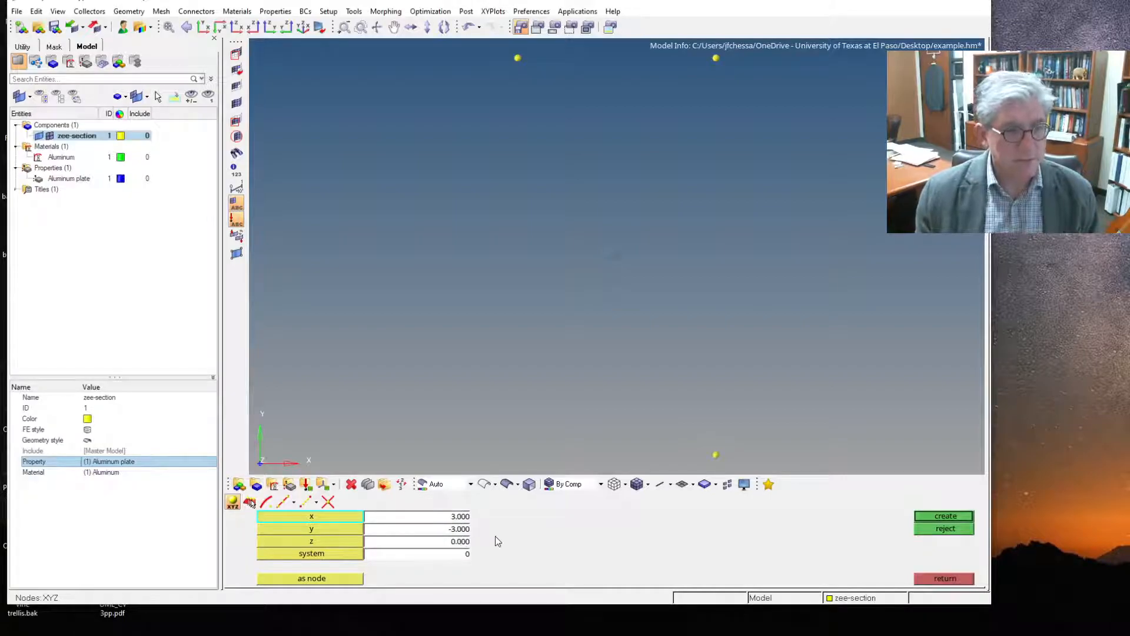
{"action": "left_click", "coordinate": [950, 517]}
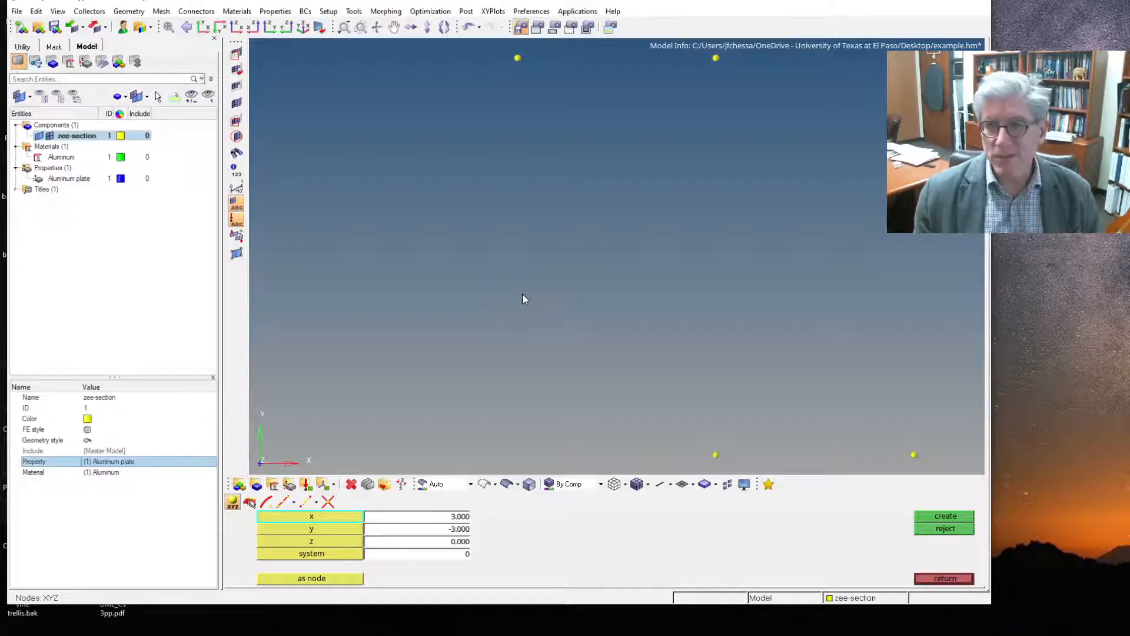
{"action": "left_click_drag", "start_coordinate": [444, 247], "coordinate": [492, 244], "text": "ctrl"}
{"action": "mouse_move", "coordinate": [575, 231]}
{"action": "middle_mouse_down", "text": "ctrl"}
{"action": "mouse_move", "coordinate": [509, 217]}
{"action": "mouse_move", "coordinate": [556, 196]}
{"action": "middle_mouse_up", "text": "ctrl"}
{"action": "middle_click_drag", "start_coordinate": [542, 250], "coordinate": [538, 255], "text": "ctrl"}
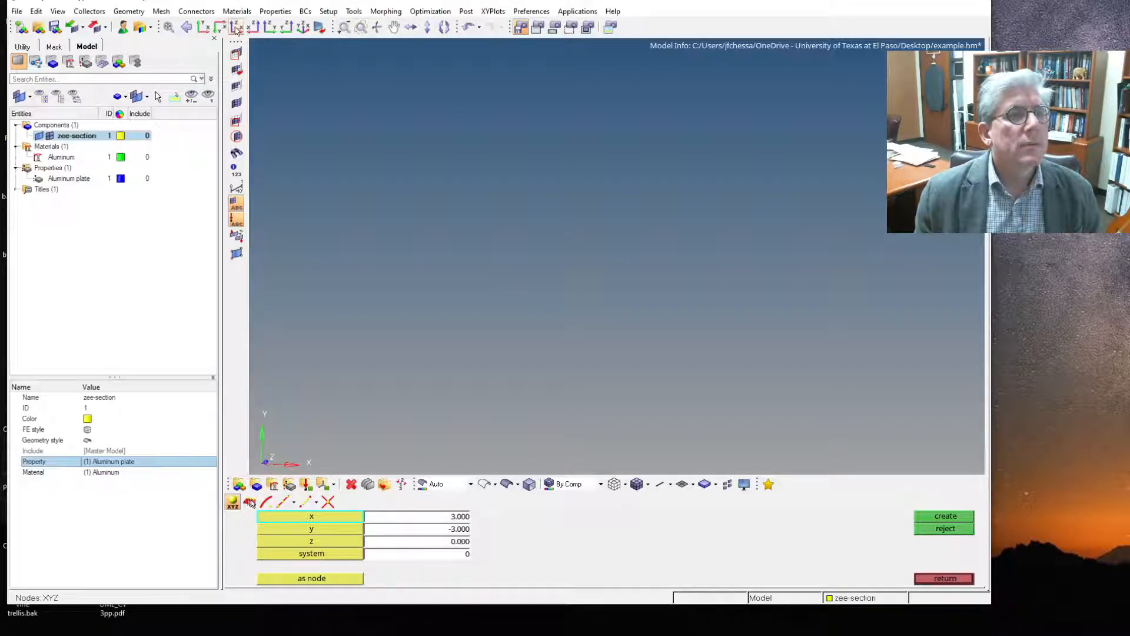
Step: Fit the four corner nodes in view, tilt the model slightly to check their positions, and leave node creation
{"action": "left_click", "coordinate": [166, 28]}
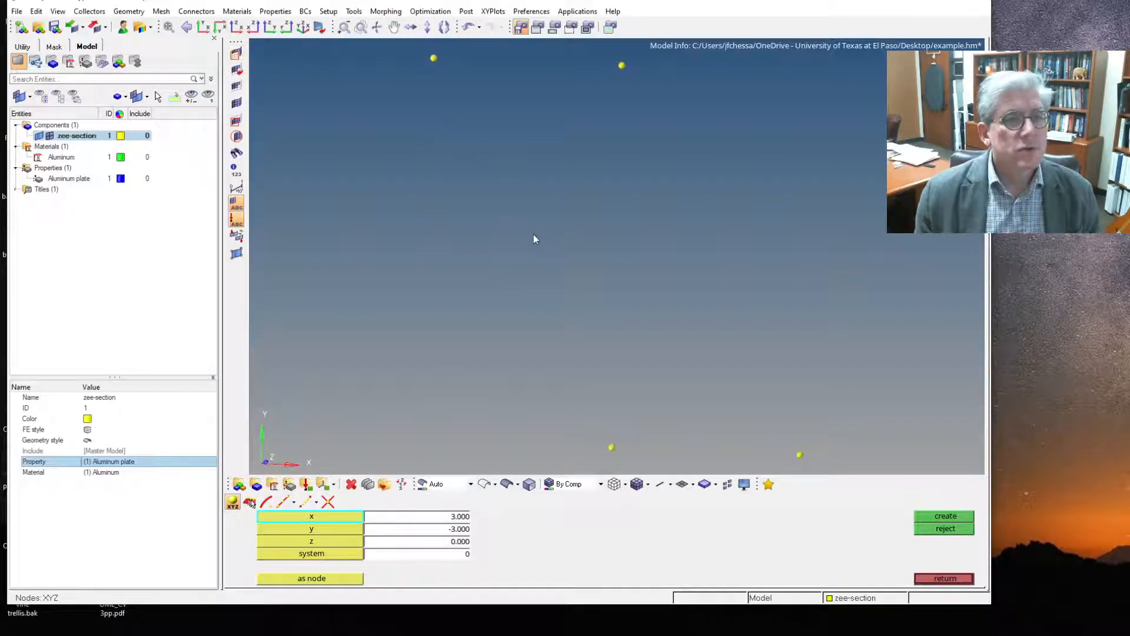
{"action": "mouse_move", "coordinate": [610, 380]}
{"action": "left_mouse_down"}
{"action": "mouse_move", "coordinate": [588, 396]}
{"action": "mouse_move", "coordinate": [590, 451]}
{"action": "mouse_move", "coordinate": [662, 446]}
{"action": "left_mouse_up"}
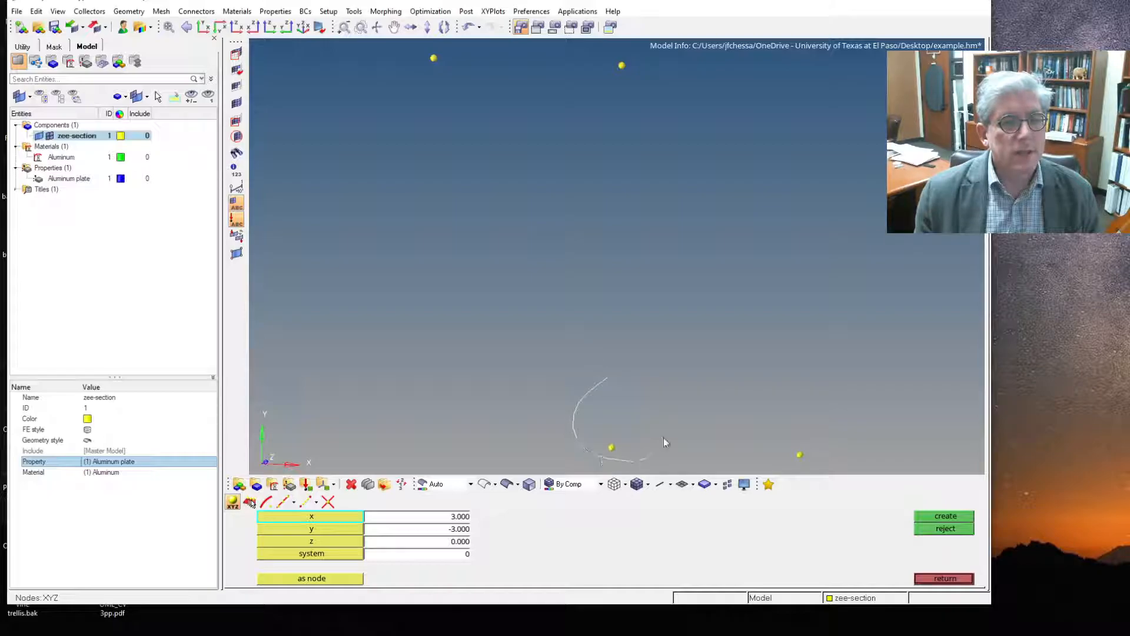
{"action": "left_click_drag", "start_coordinate": [633, 384], "coordinate": [607, 378]}
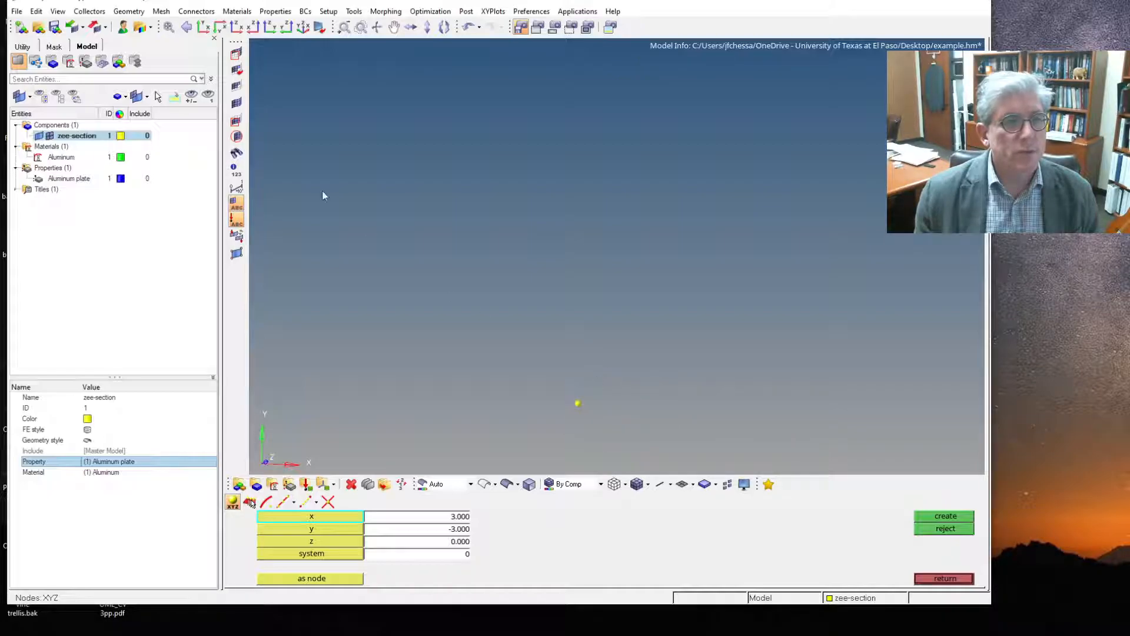
{"action": "left_click", "coordinate": [220, 28]}
{"action": "right_click_drag", "start_coordinate": [596, 329], "coordinate": [574, 302], "text": "ctrl"}
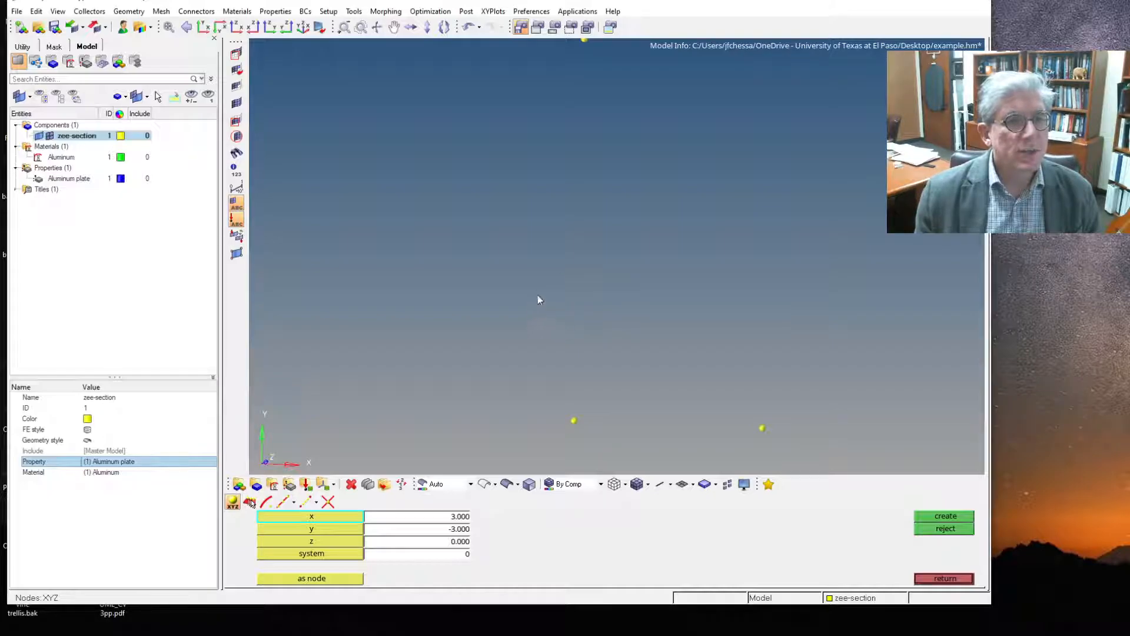
{"action": "mouse_move", "coordinate": [572, 295]}
{"action": "left_mouse_down", "text": "ctrl"}
{"action": "mouse_move", "coordinate": [575, 285]}
{"action": "mouse_move", "coordinate": [585, 308]}
{"action": "mouse_move", "coordinate": [560, 273]}
{"action": "mouse_move", "coordinate": [568, 292]}
{"action": "left_mouse_up", "text": "ctrl"}
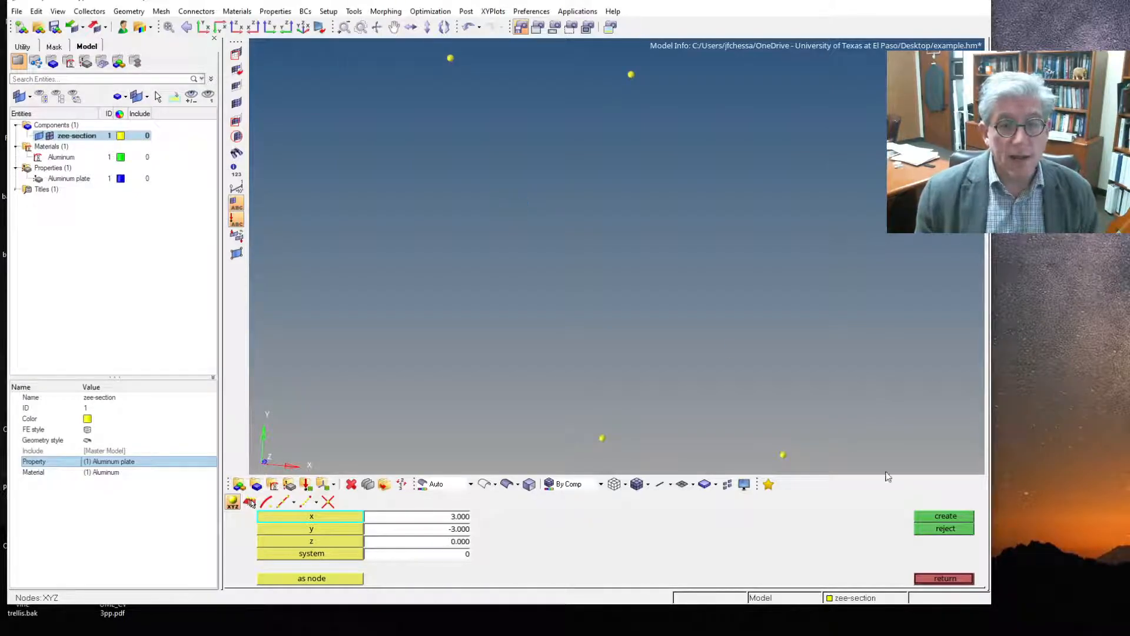
{"action": "left_click", "coordinate": [944, 578]}
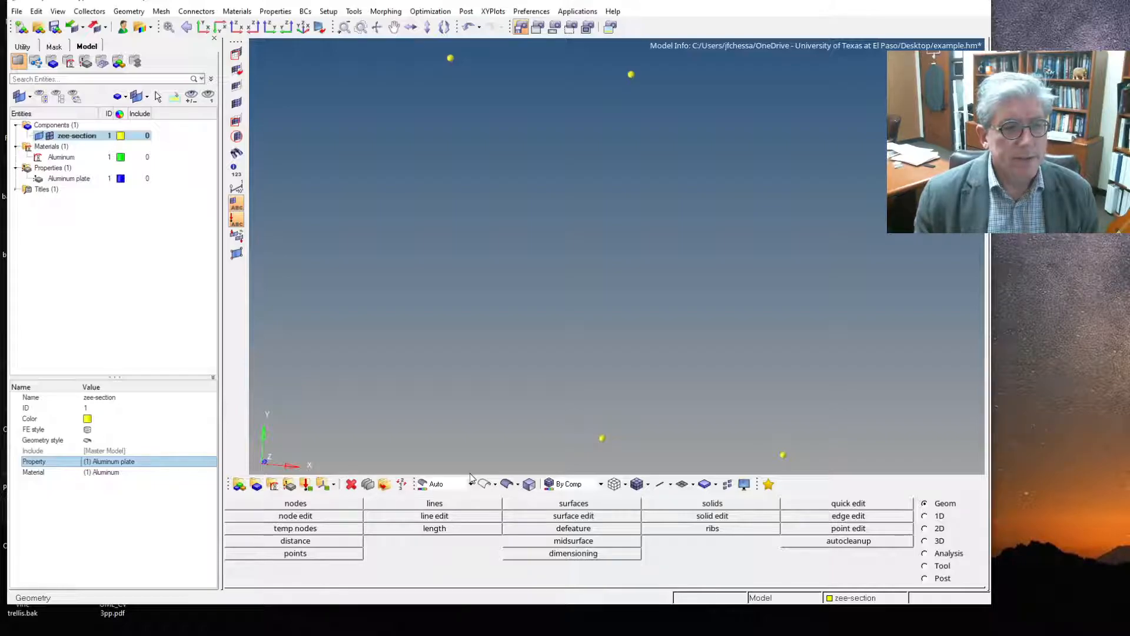
Step: Start a 1D line mesh and set its input entity type to nodes
{"action": "left_click", "coordinate": [925, 516]}
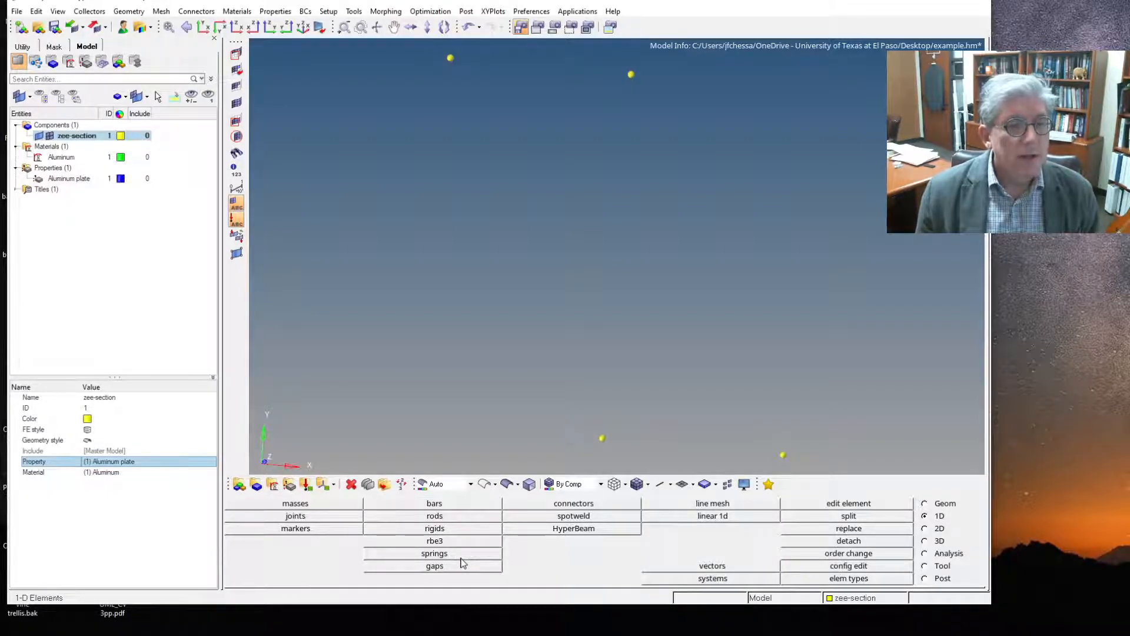
{"action": "left_click", "coordinate": [682, 506]}
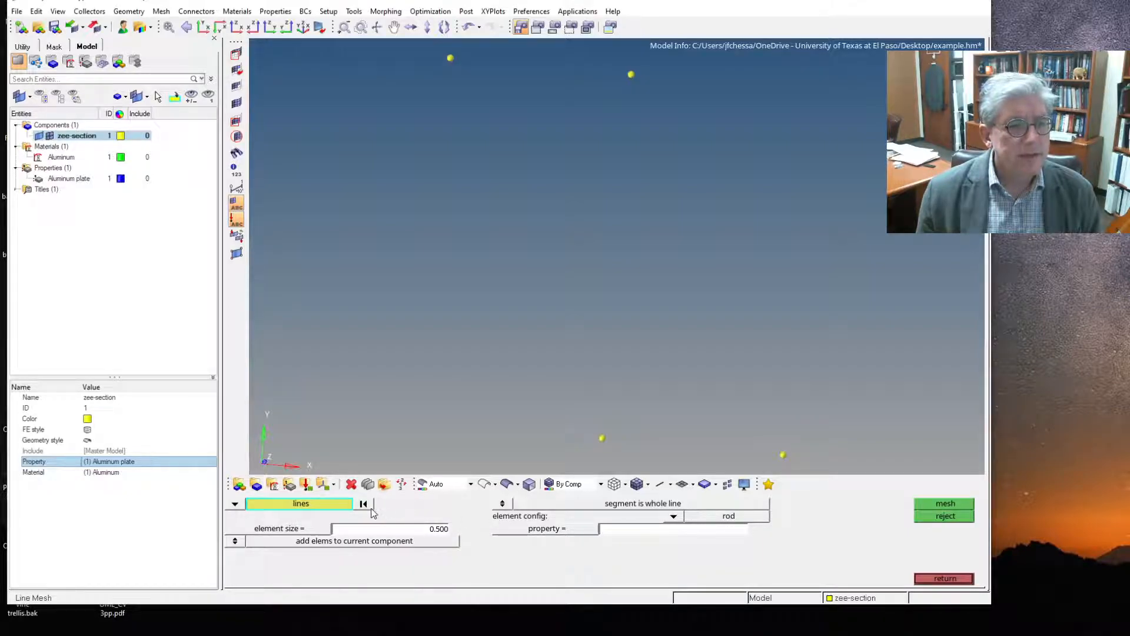
{"action": "left_click", "coordinate": [235, 504]}
{"action": "left_click", "coordinate": [274, 528]}
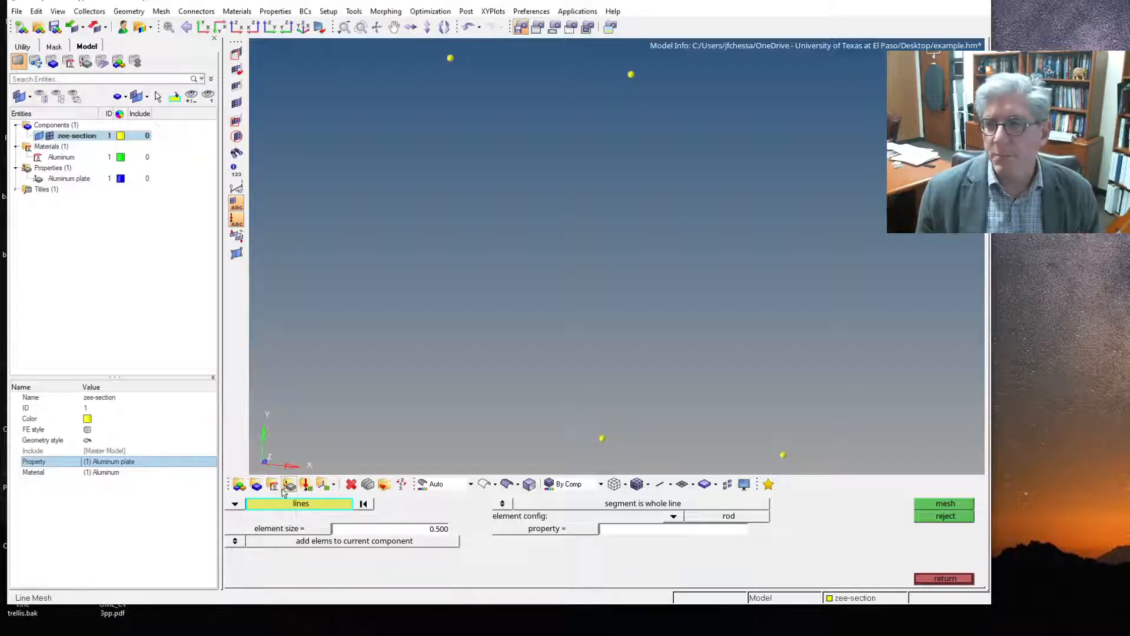
{"action": "left_click", "coordinate": [236, 505]}
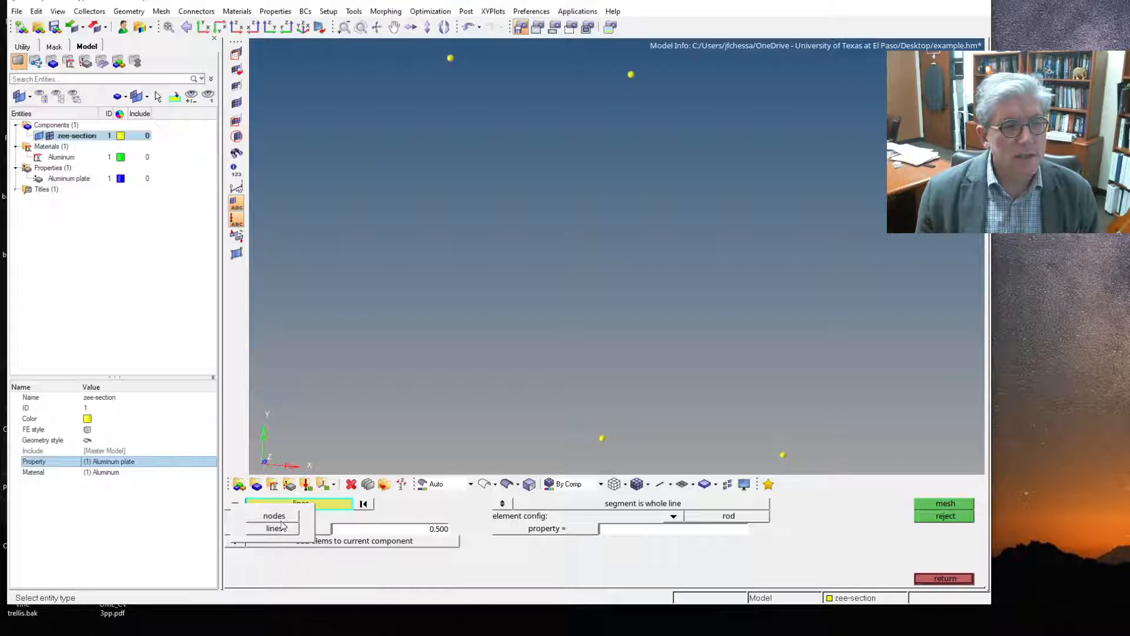
{"action": "left_click", "coordinate": [276, 516]}
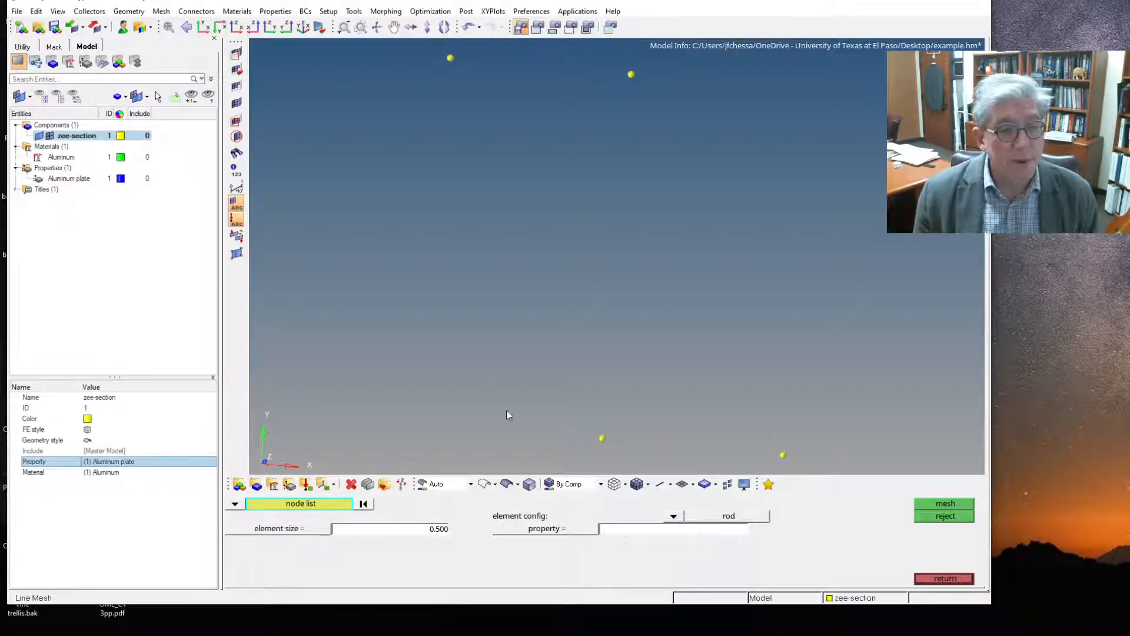
Step: Set the line mesh's element configuration to plot
{"action": "left_click", "coordinate": [673, 516]}
{"action": "left_click", "coordinate": [630, 511]}
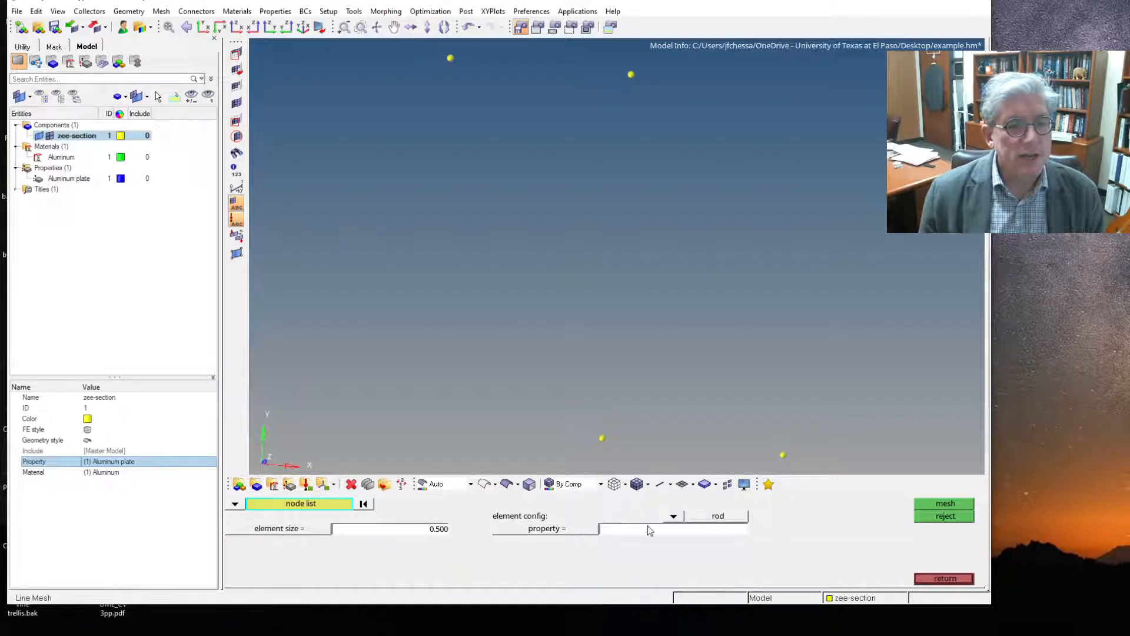
{"action": "left_click", "coordinate": [674, 517]}
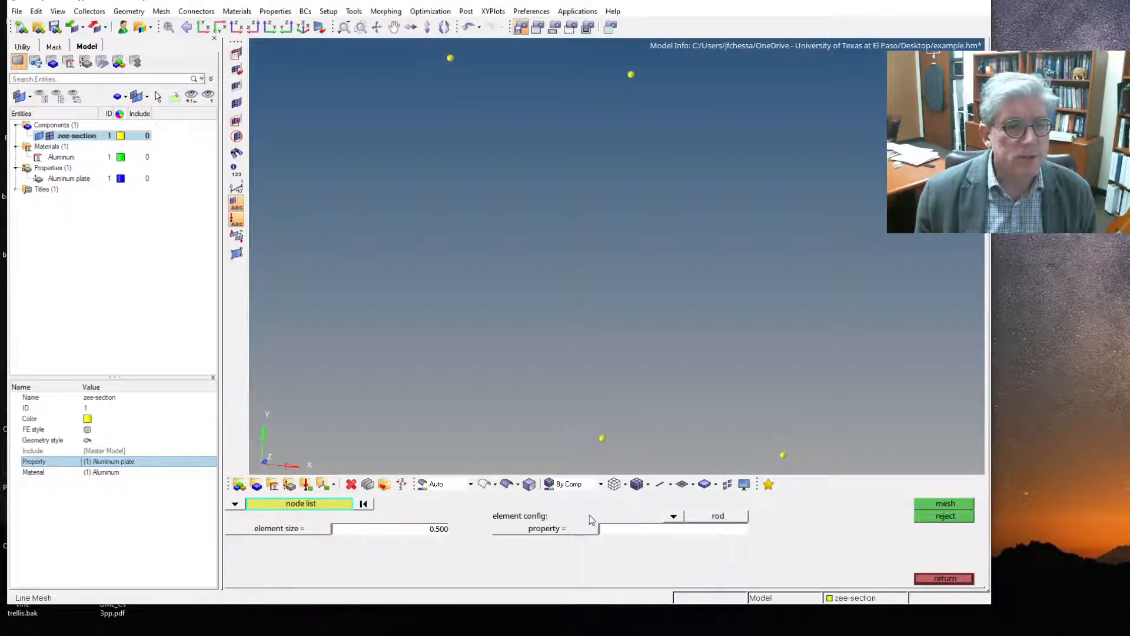
{"action": "left_click", "coordinate": [674, 517]}
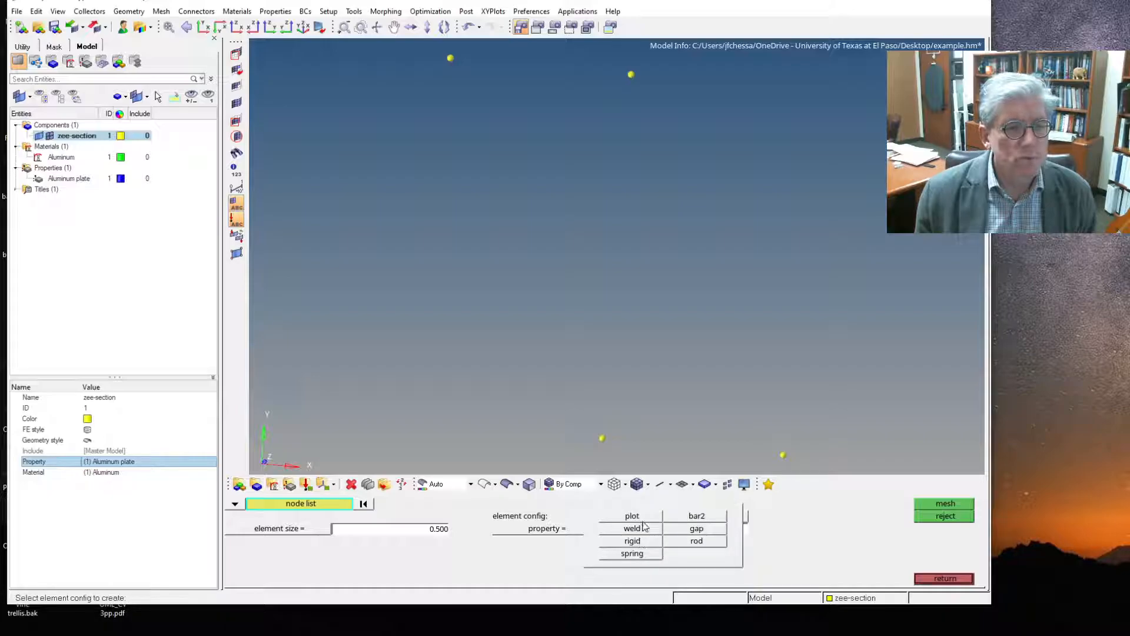
{"action": "left_click", "coordinate": [644, 519]}
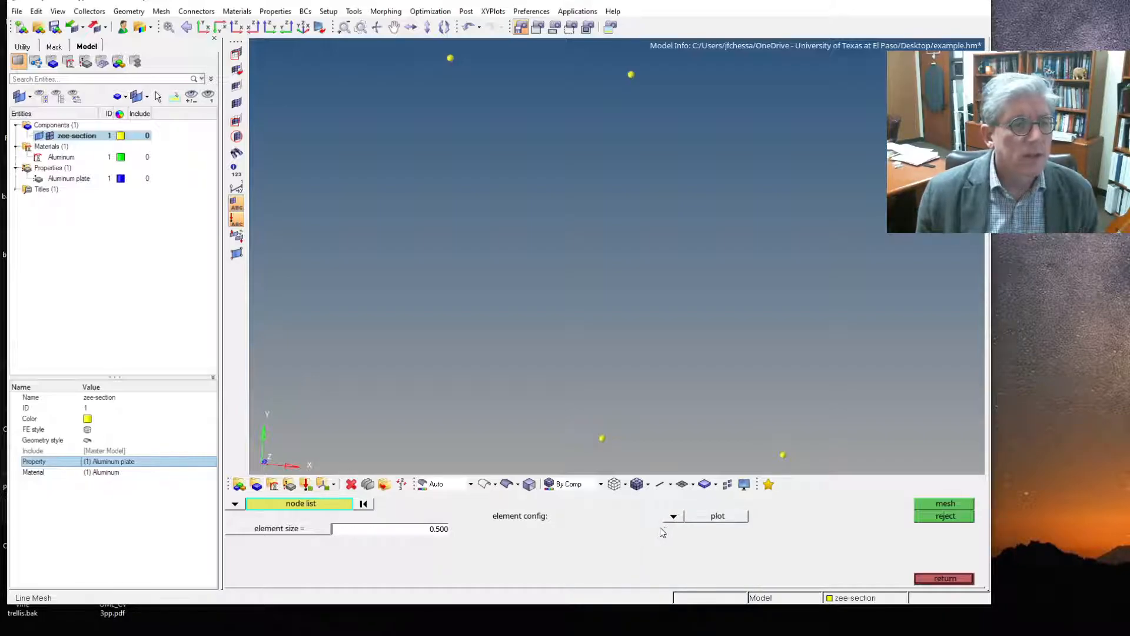
Step: Mesh the upper flange line between the two upper corner nodes with an element size of 0.25
{"action": "left_click", "coordinate": [450, 58]}
{"action": "left_click", "coordinate": [631, 75]}
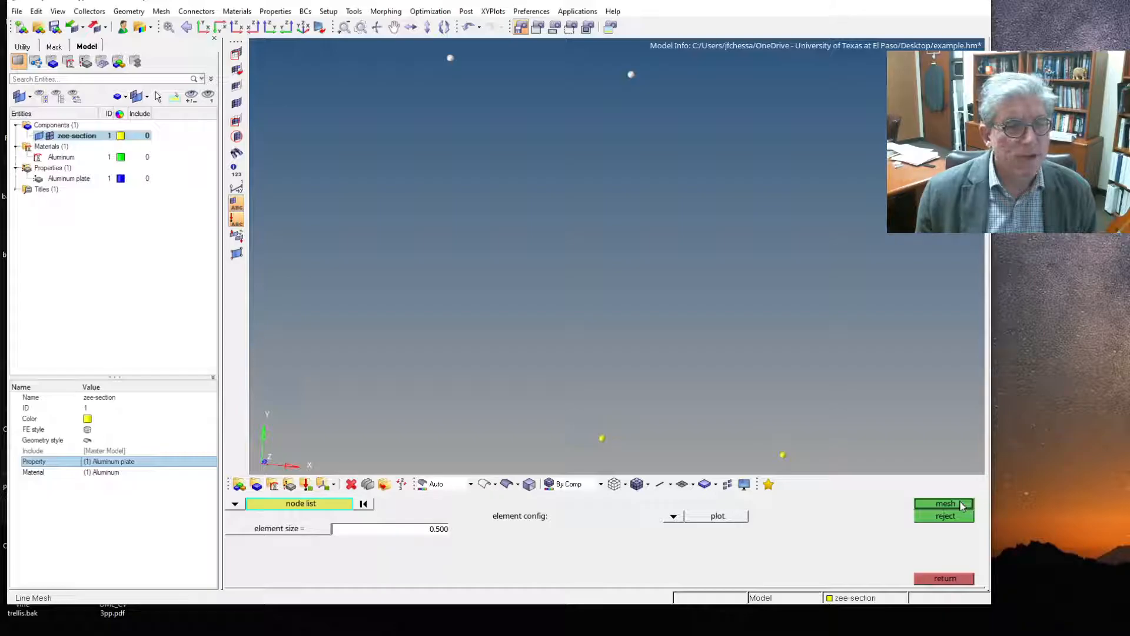
{"action": "left_click", "coordinate": [427, 530]}
{"action": "type", "text": "0.25"}
{"action": "key", "text": "Return"}
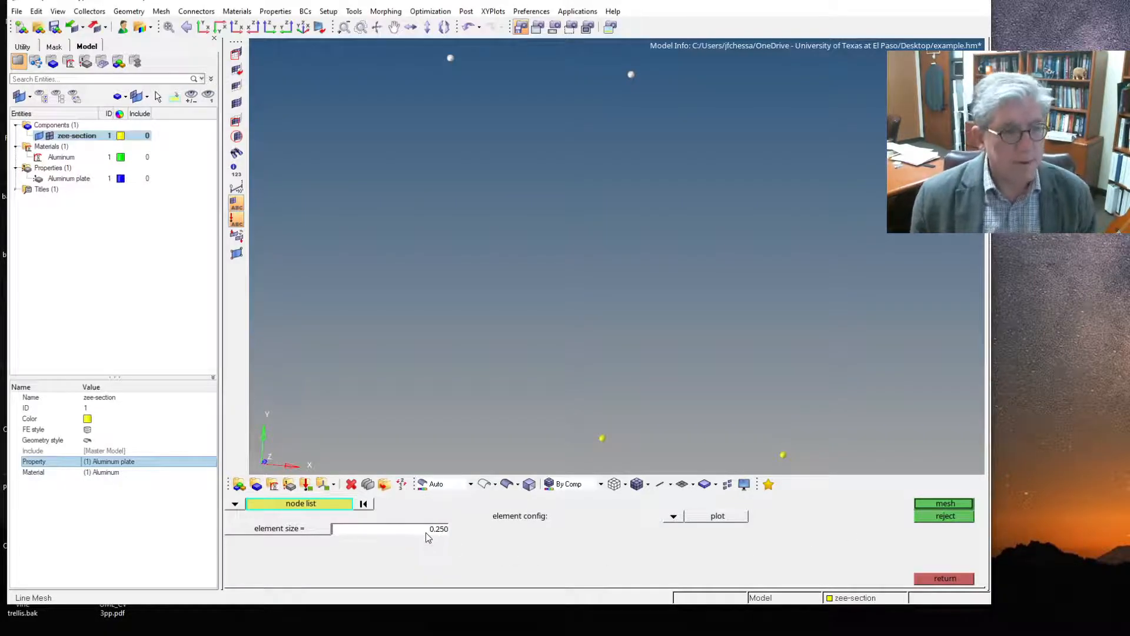
{"action": "left_click", "coordinate": [945, 503]}
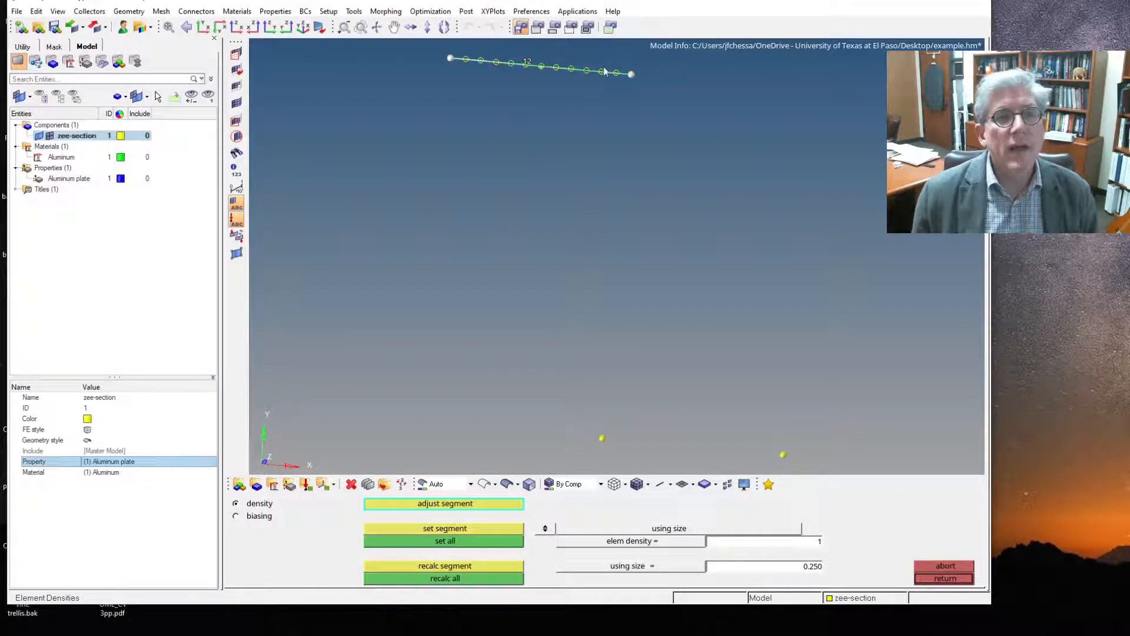
Step: Try a higher element density on the upper flange segment, and bring it back to 12 elements
{"action": "left_click", "coordinate": [527, 66]}
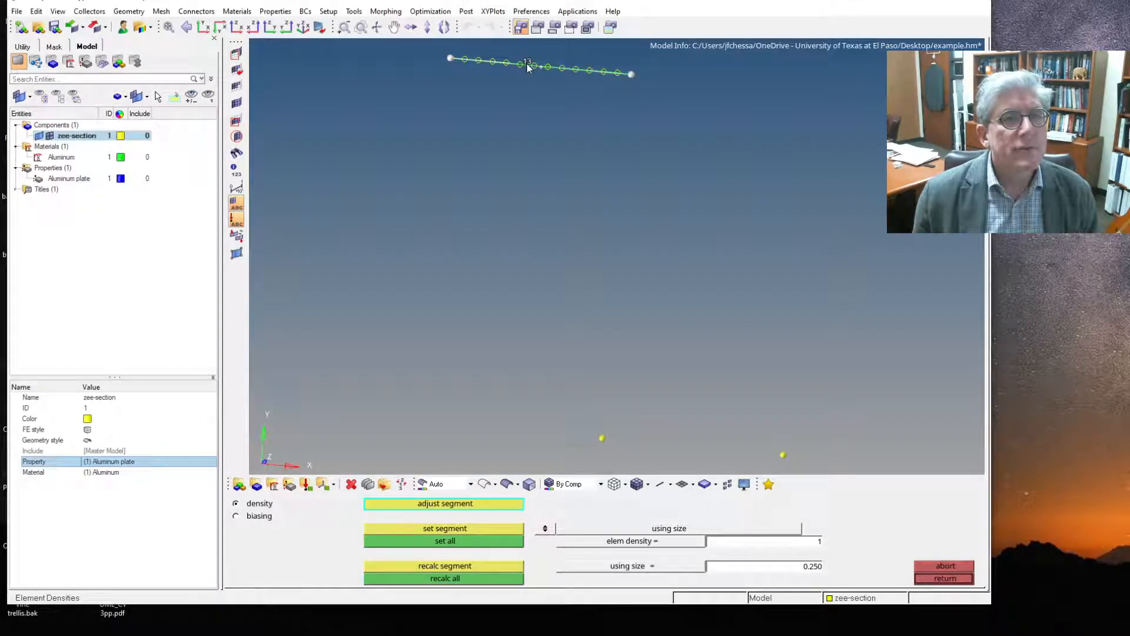
{"action": "left_click", "coordinate": [526, 64]}
{"action": "right_click", "coordinate": [526, 62]}
{"action": "right_click", "coordinate": [526, 62]}
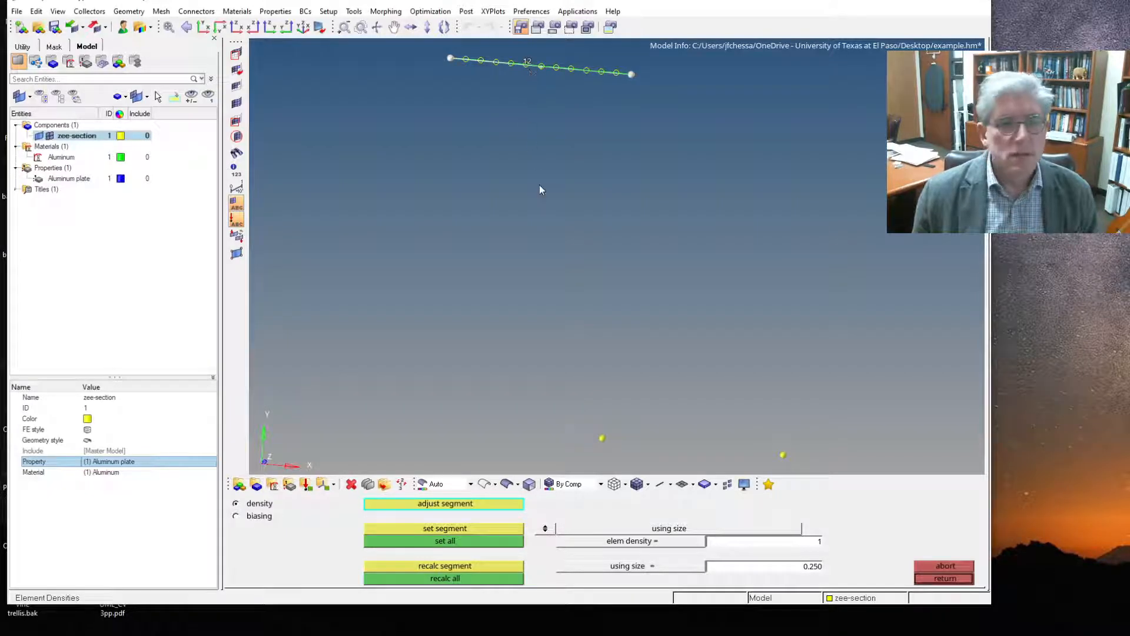
Step: Try linear biasing on the upper flange segment with an intensity up to 2.1, and bring it back to 0
{"action": "left_click", "coordinate": [265, 517]}
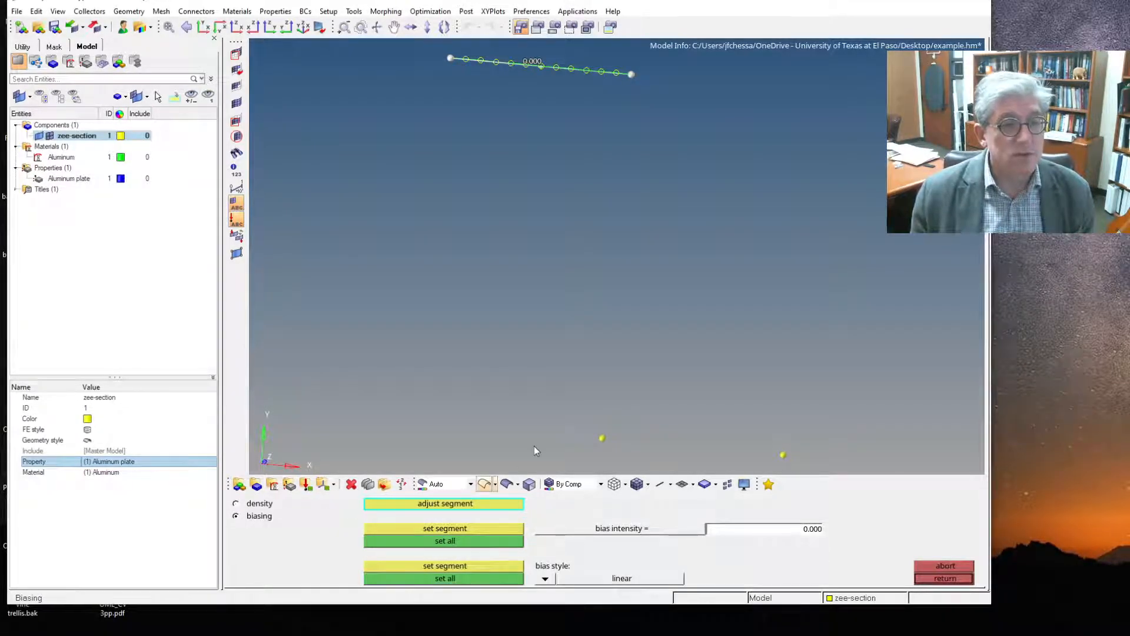
{"action": "left_click", "coordinate": [532, 64]}
{"action": "left_click", "coordinate": [532, 64]}
{"action": "left_click", "coordinate": [531, 64]}
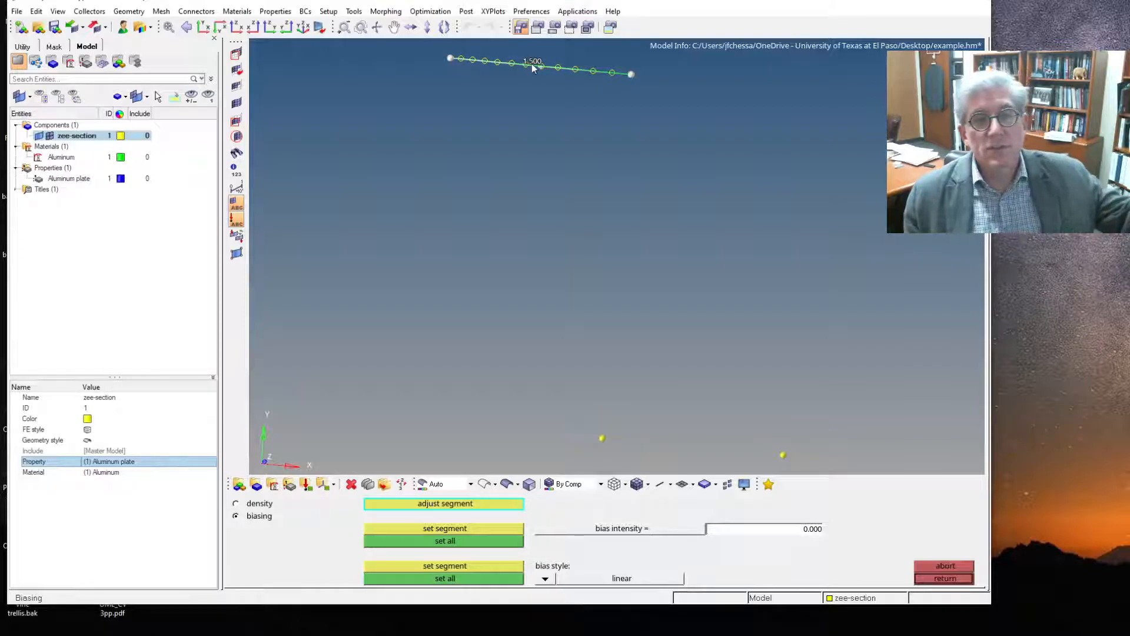
{"action": "left_click", "coordinate": [532, 64]}
{"action": "left_click", "coordinate": [531, 64]}
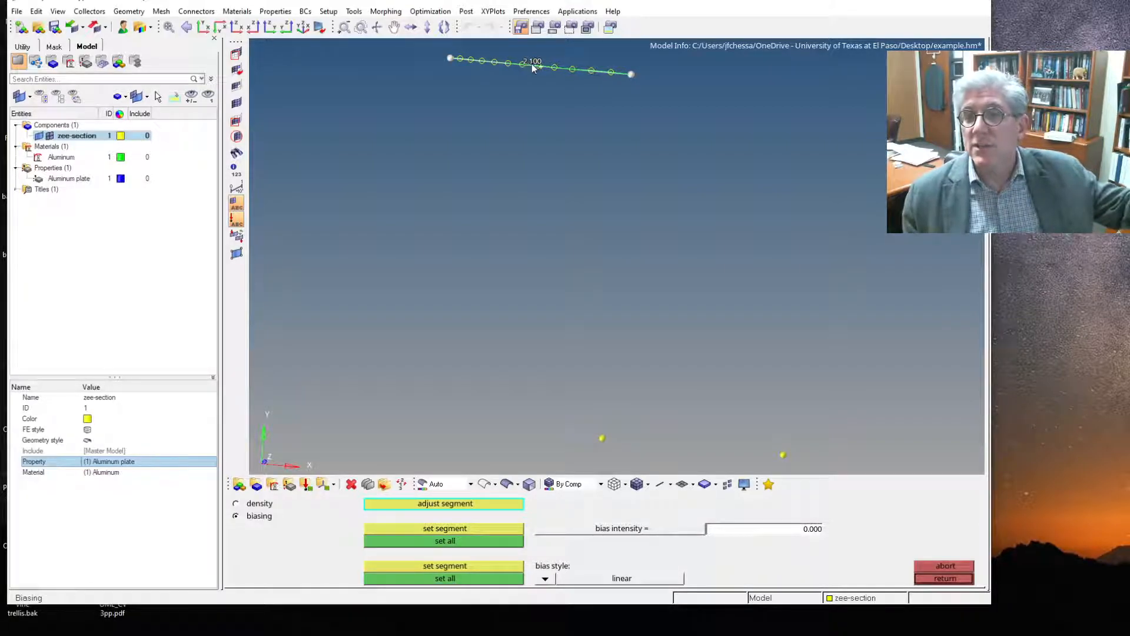
{"action": "right_click", "coordinate": [531, 63]}
{"action": "right_click", "coordinate": [532, 64]}
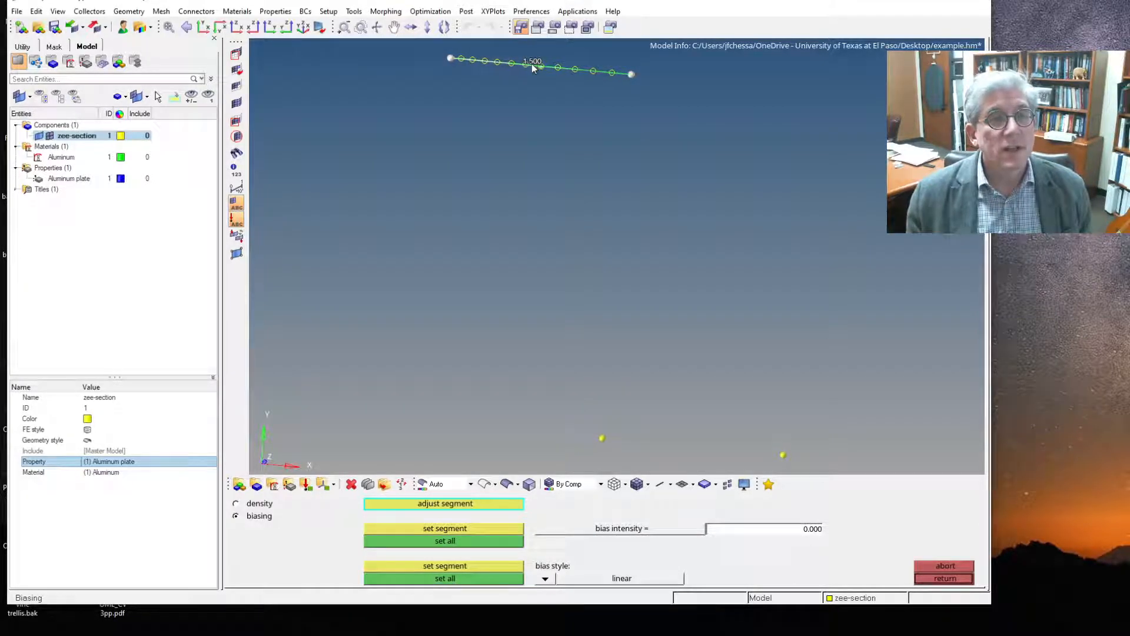
{"action": "right_click", "coordinate": [532, 63]}
{"action": "right_click", "coordinate": [531, 63]}
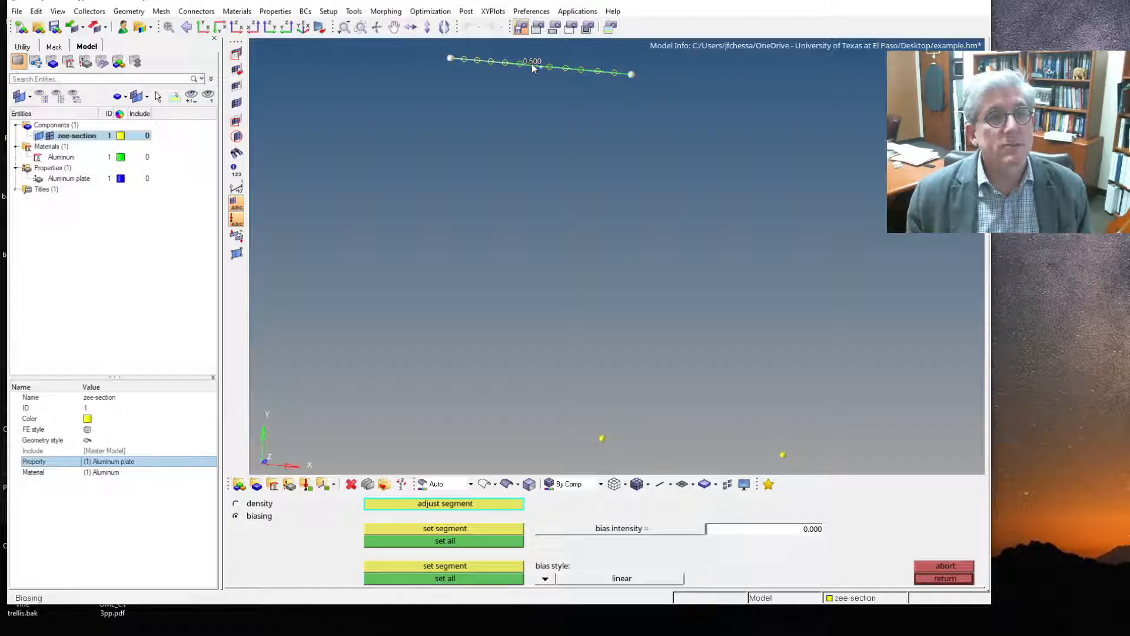
{"action": "right_click", "coordinate": [531, 63]}
{"action": "right_click", "coordinate": [531, 63]}
{"action": "right_click", "coordinate": [532, 64]}
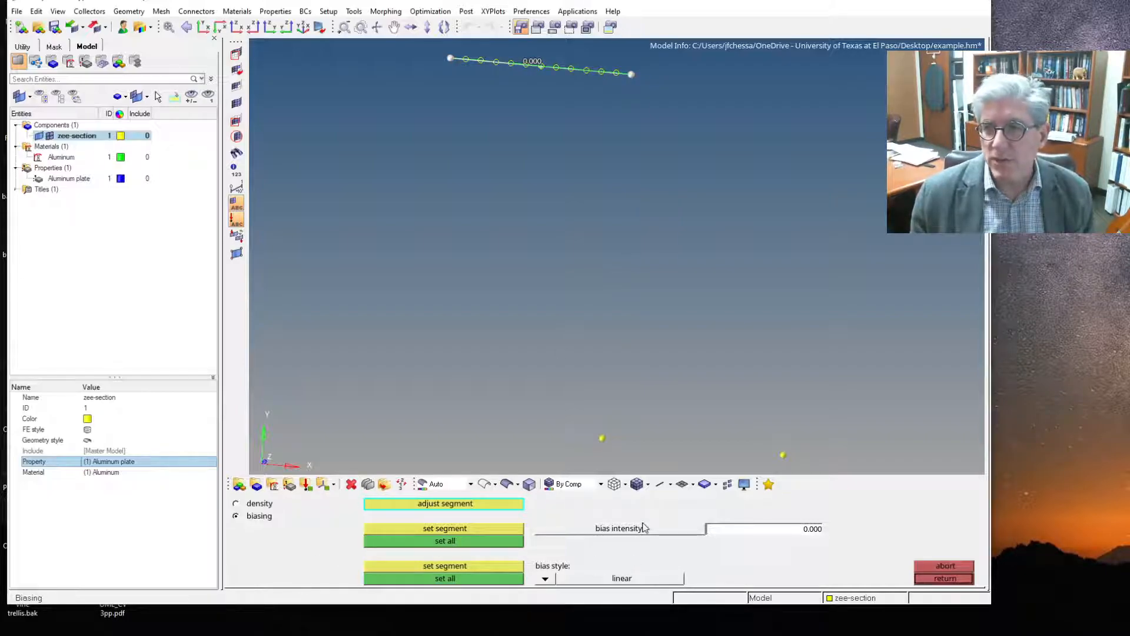
Step: Accept the upper flange segment's mesh settings to create its plot elements, and leave the line mesh command
{"action": "left_click", "coordinate": [944, 579]}
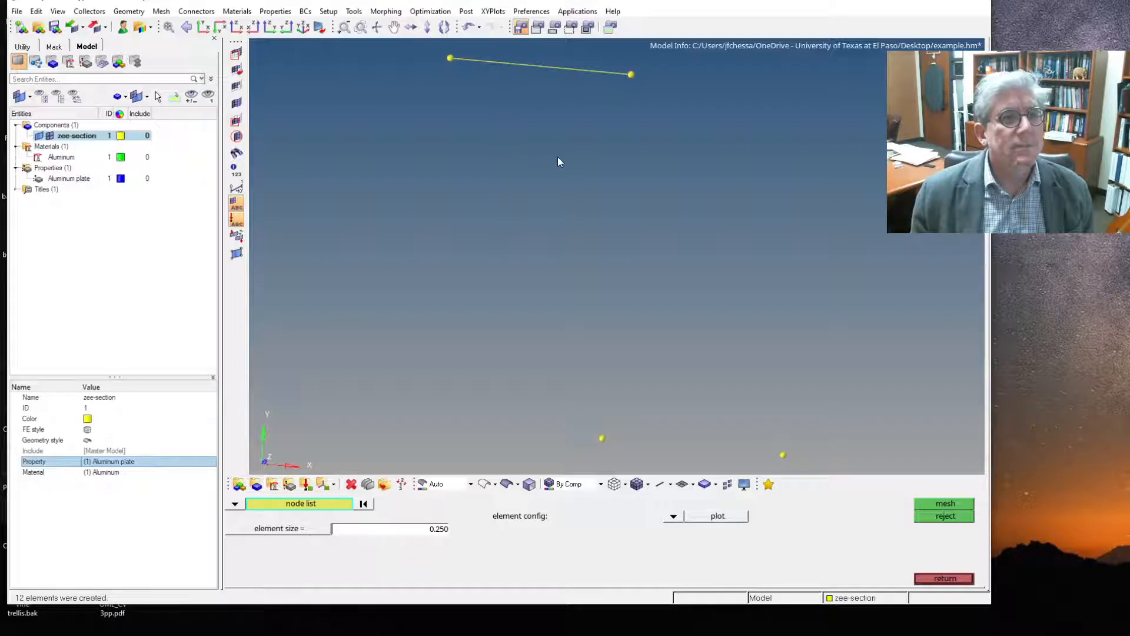
{"action": "left_click", "coordinate": [525, 66]}
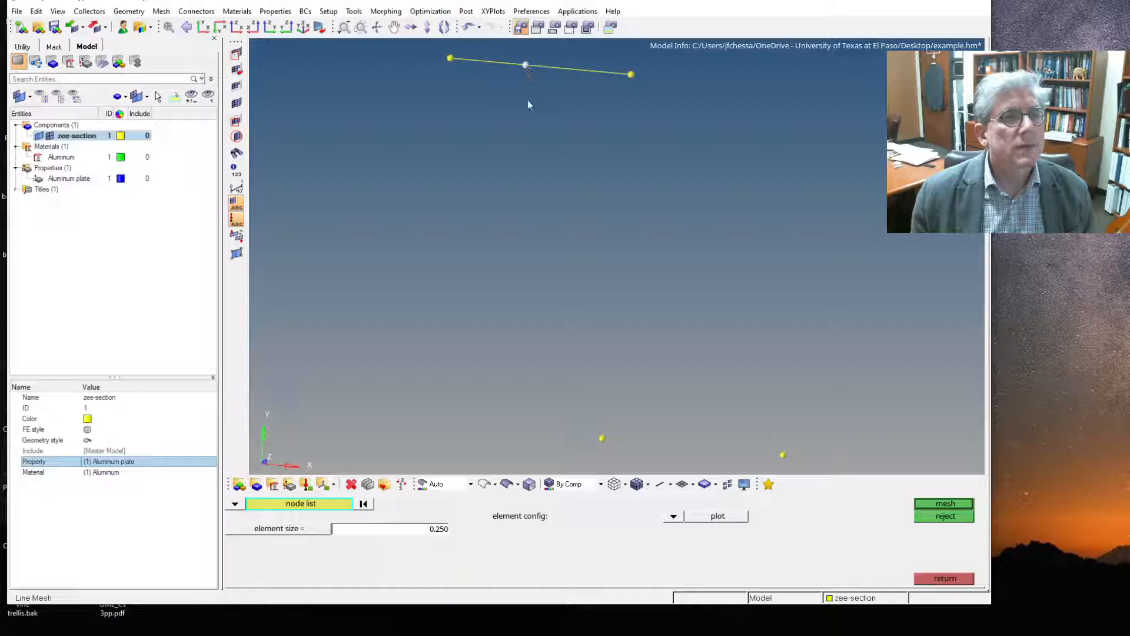
{"action": "key", "text": "Escape"}
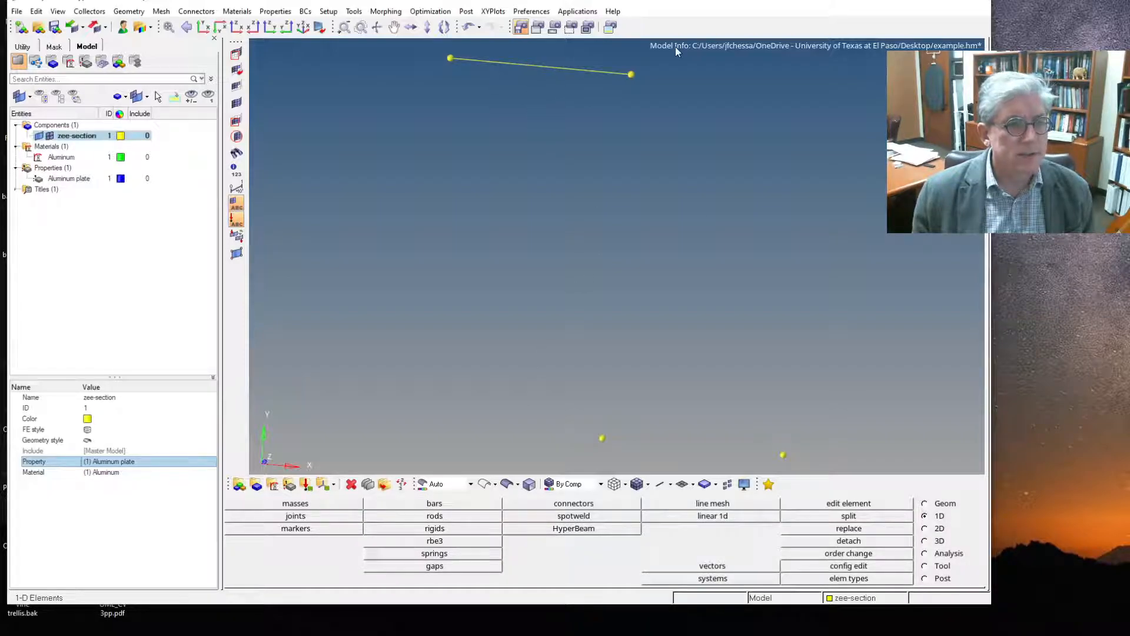
Step: Create the web's plot elements from the flange's inner corner node down to the lower inner corner node, with element size 0.25
{"action": "left_click", "coordinate": [676, 503]}
{"action": "left_click", "coordinate": [628, 74]}
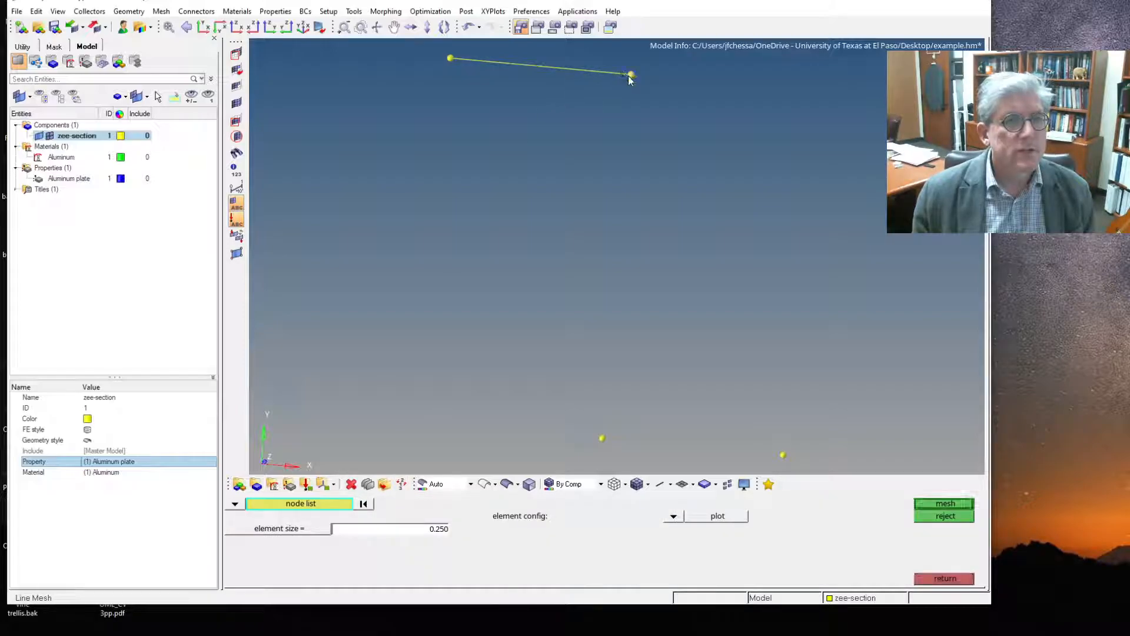
{"action": "left_click", "coordinate": [601, 438]}
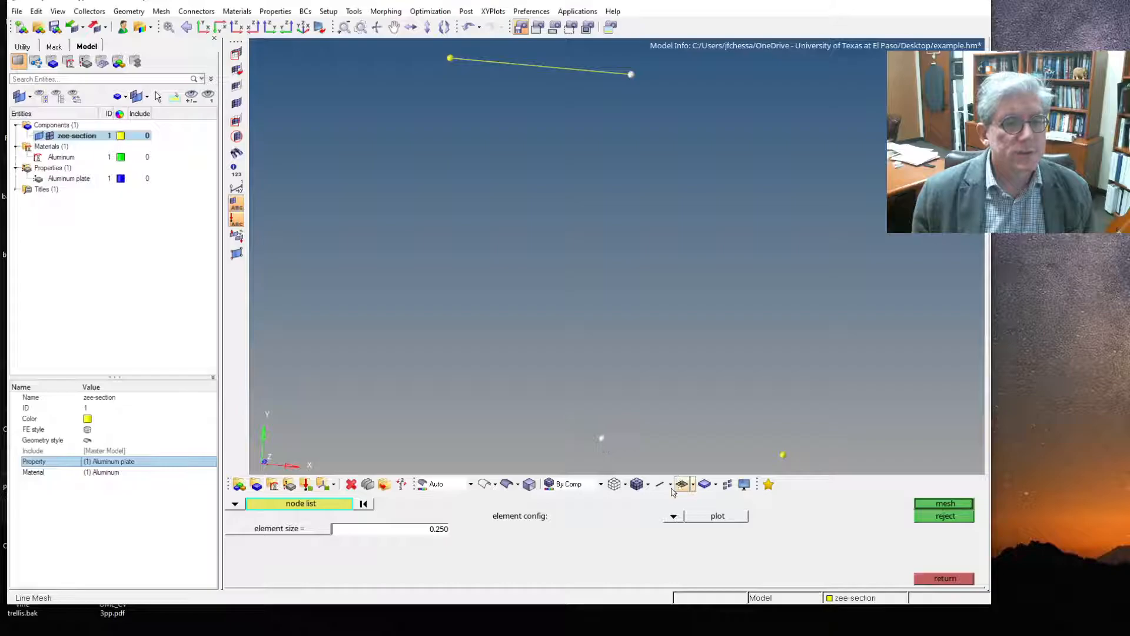
{"action": "left_click", "coordinate": [936, 504]}
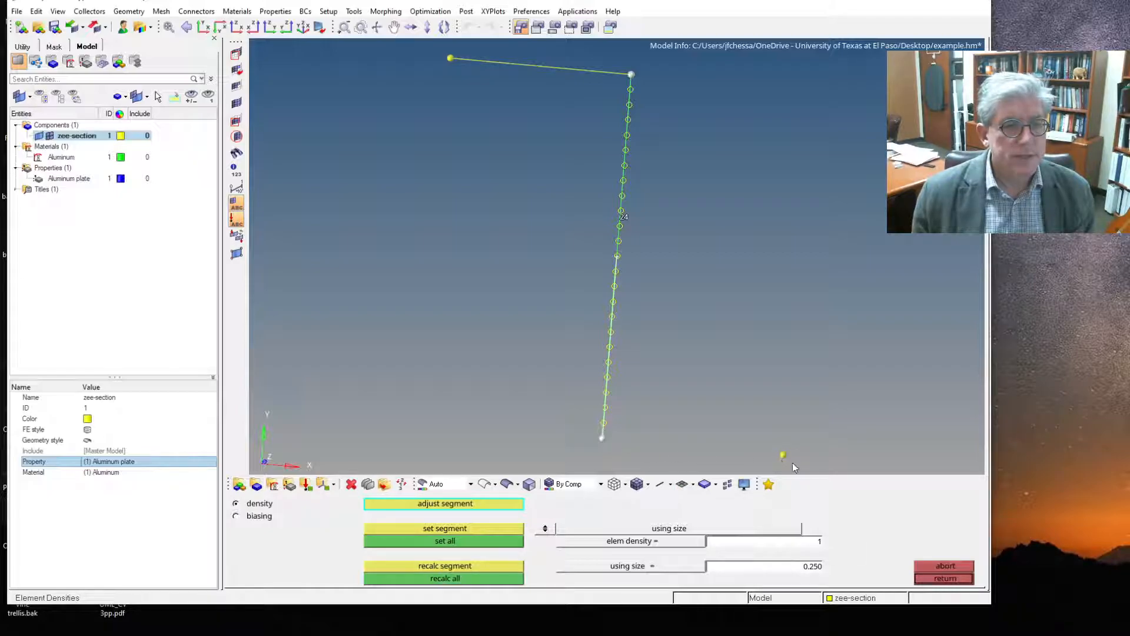
{"action": "left_click", "coordinate": [945, 579]}
Step: Create the lower flange's plot elements from the lower inner corner node to its outer end node with element size 0.25, and leave line mesh
{"action": "left_click", "coordinate": [601, 439]}
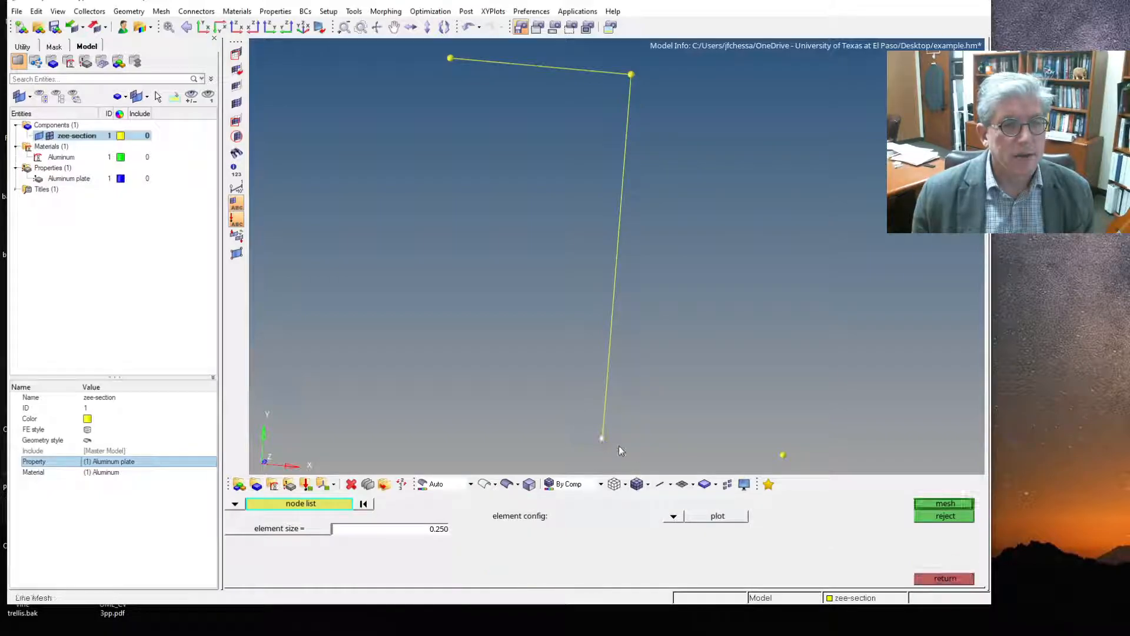
{"action": "left_click", "coordinate": [783, 454]}
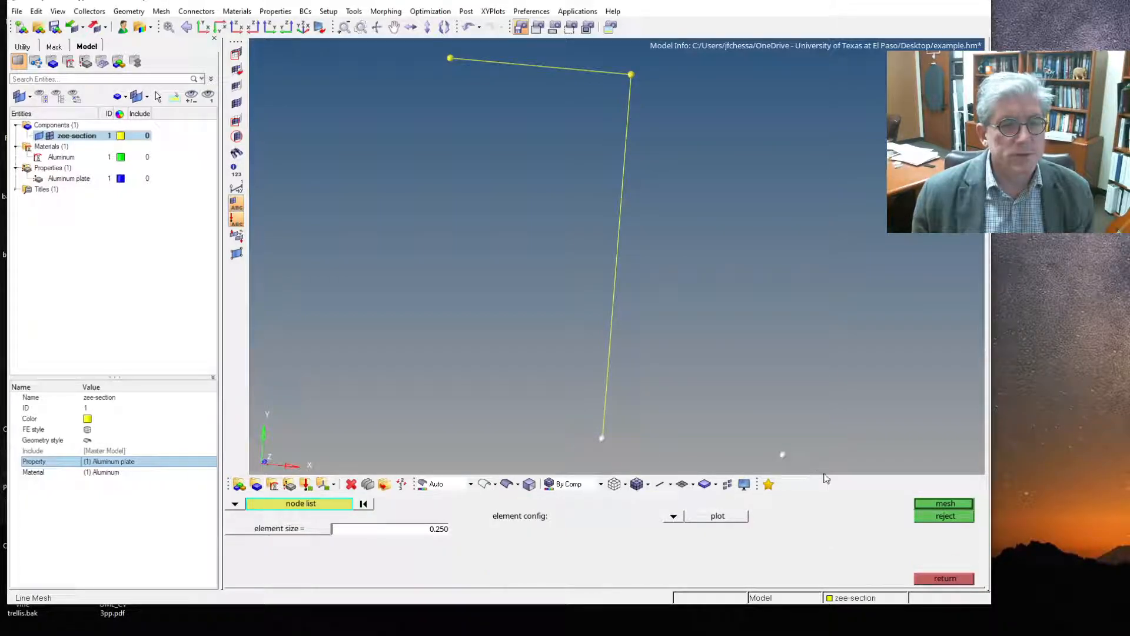
{"action": "left_click", "coordinate": [930, 503]}
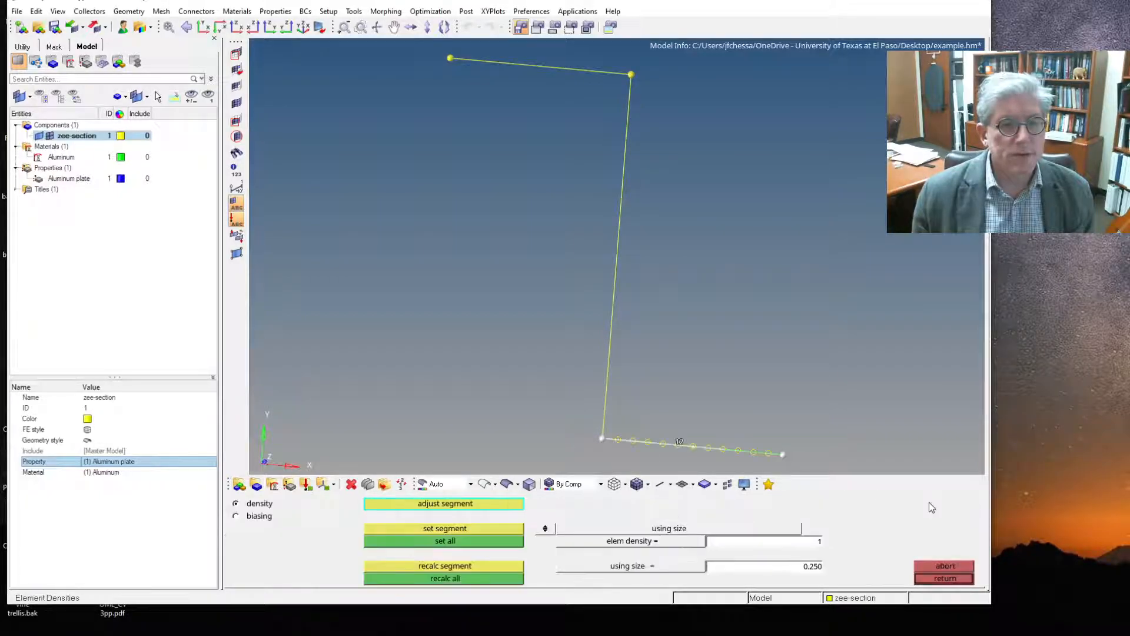
{"action": "left_click", "coordinate": [943, 578]}
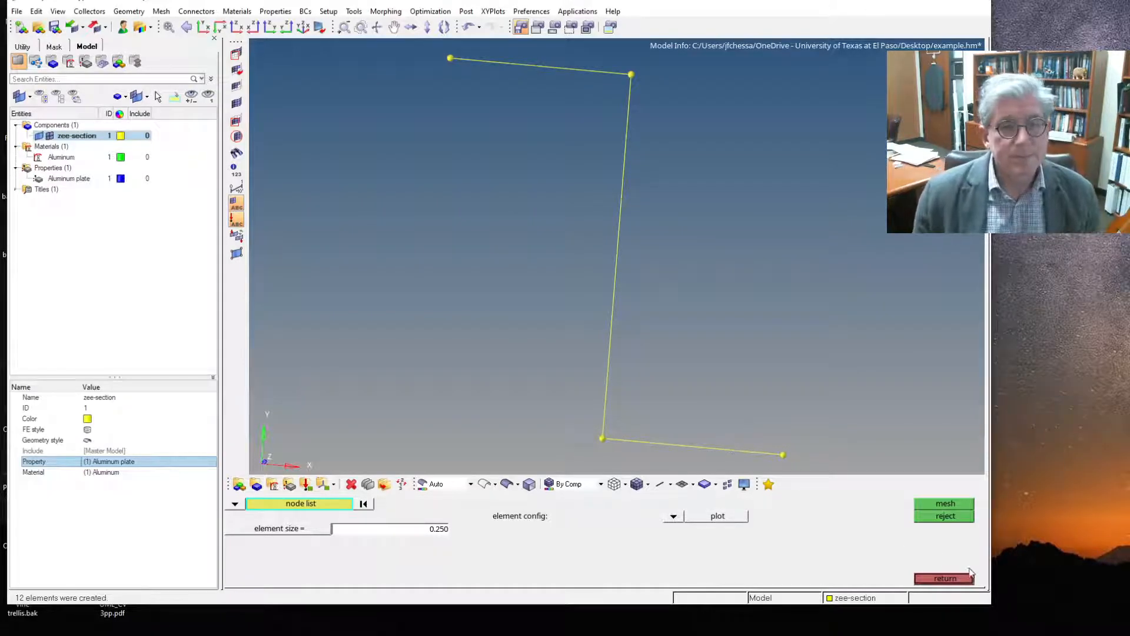
{"action": "left_click", "coordinate": [944, 578]}
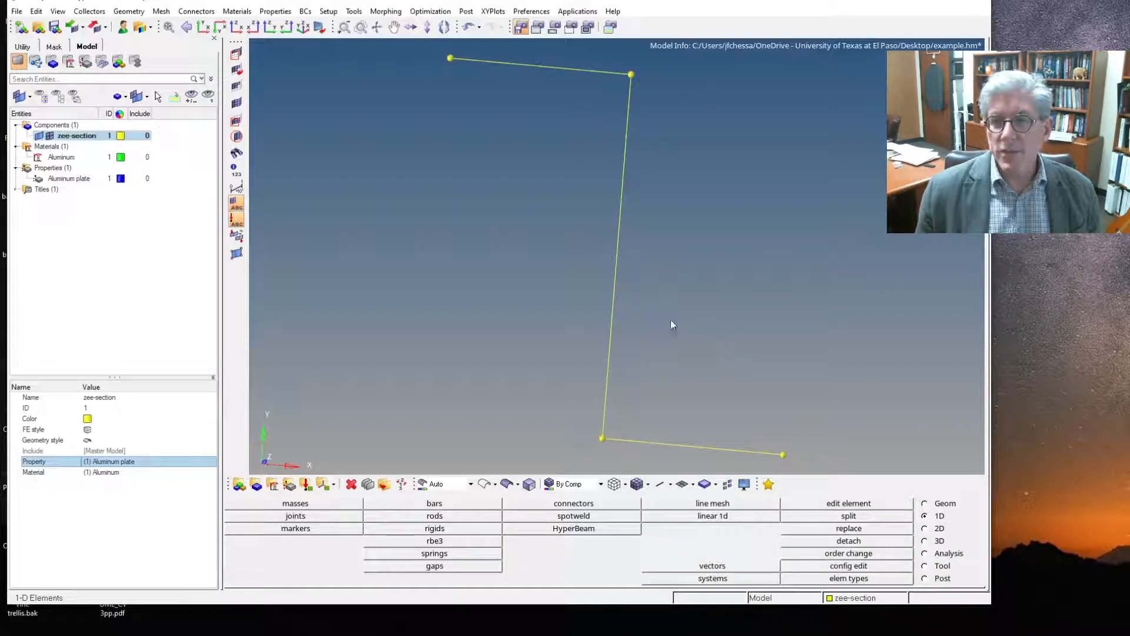
Step: Clear all temporary nodes from the model and save the file
{"action": "left_click", "coordinate": [925, 505]}
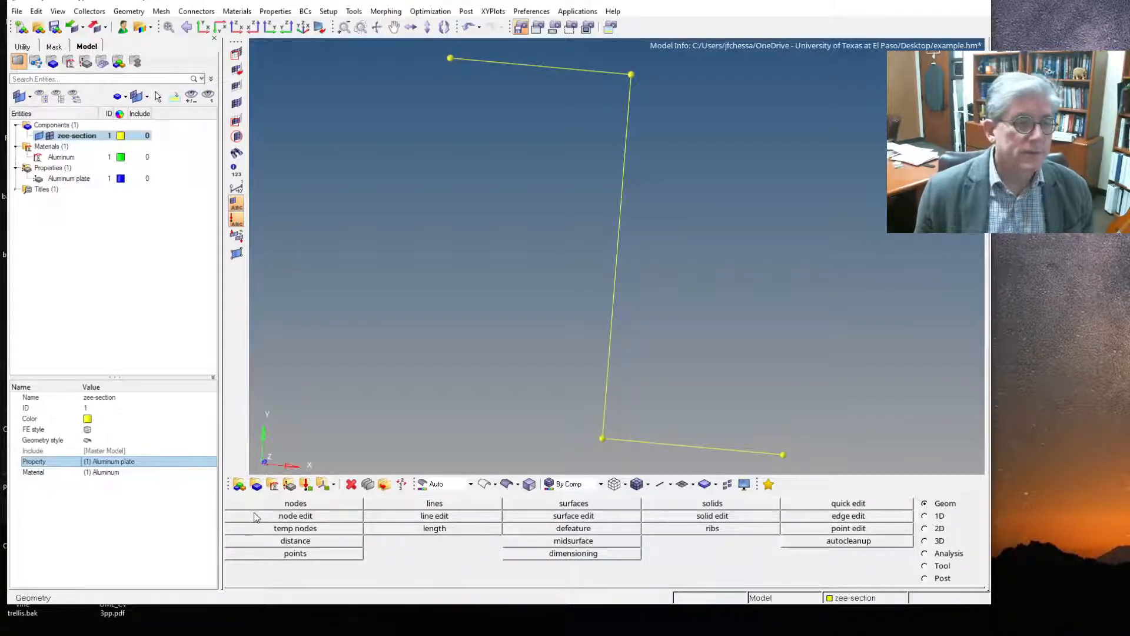
{"action": "left_click", "coordinate": [307, 531]}
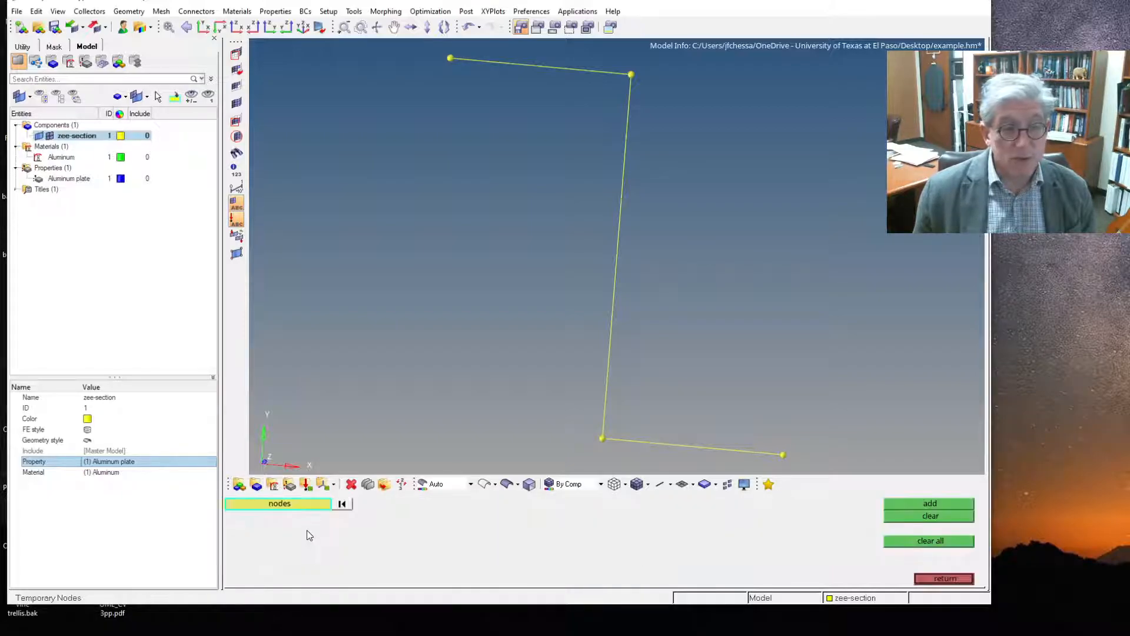
{"action": "left_click", "coordinate": [923, 543]}
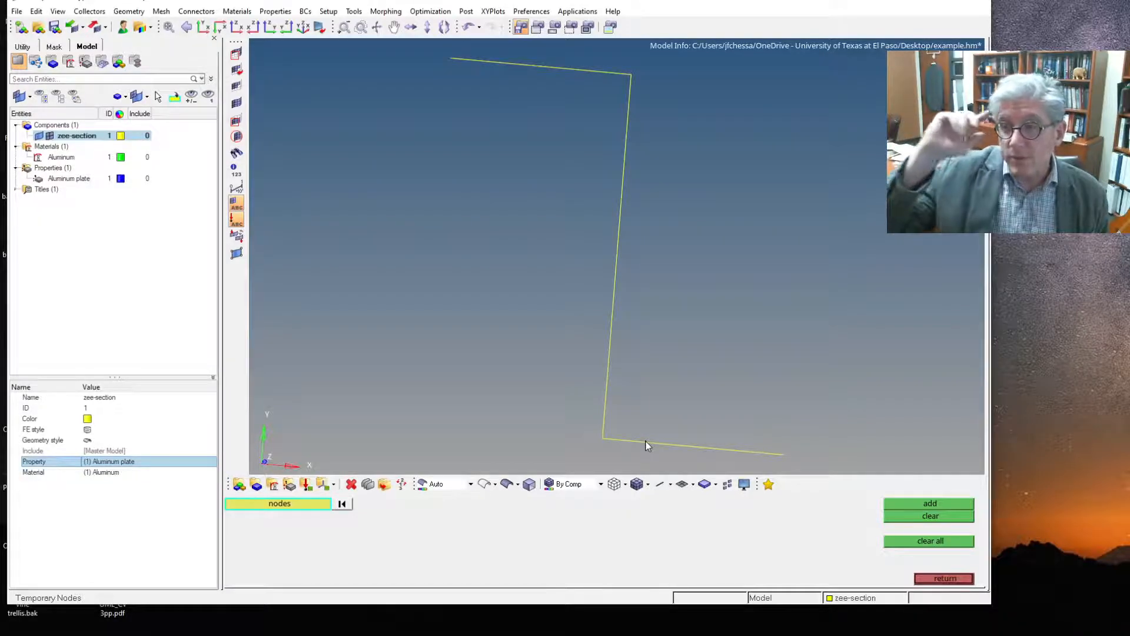
{"action": "left_click", "coordinate": [965, 578]}
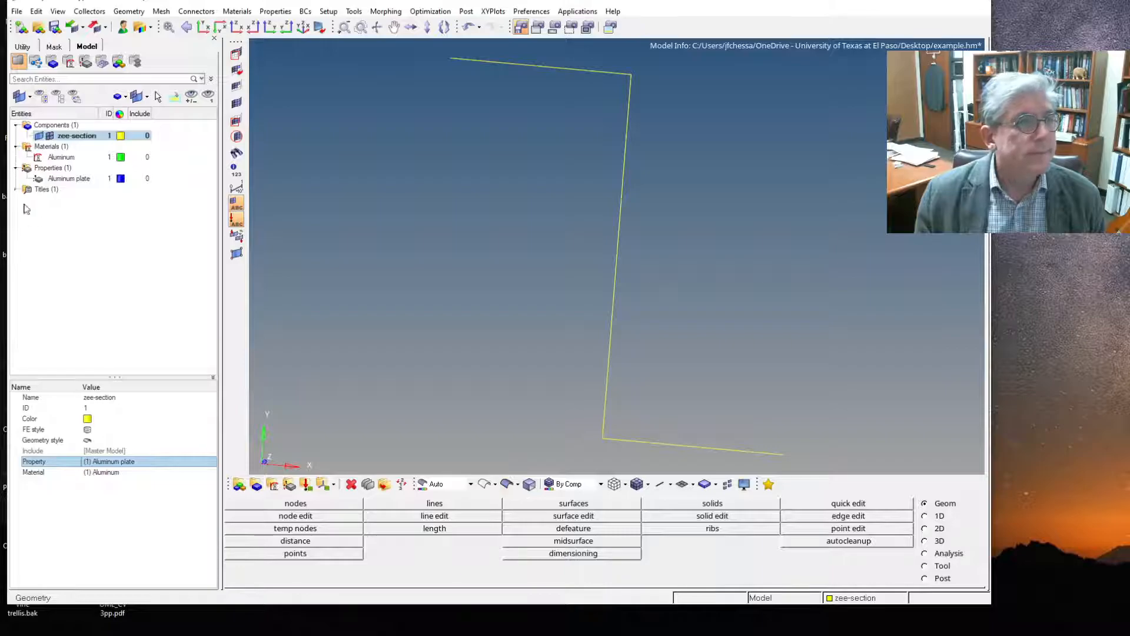
{"action": "left_click", "coordinate": [54, 26]}
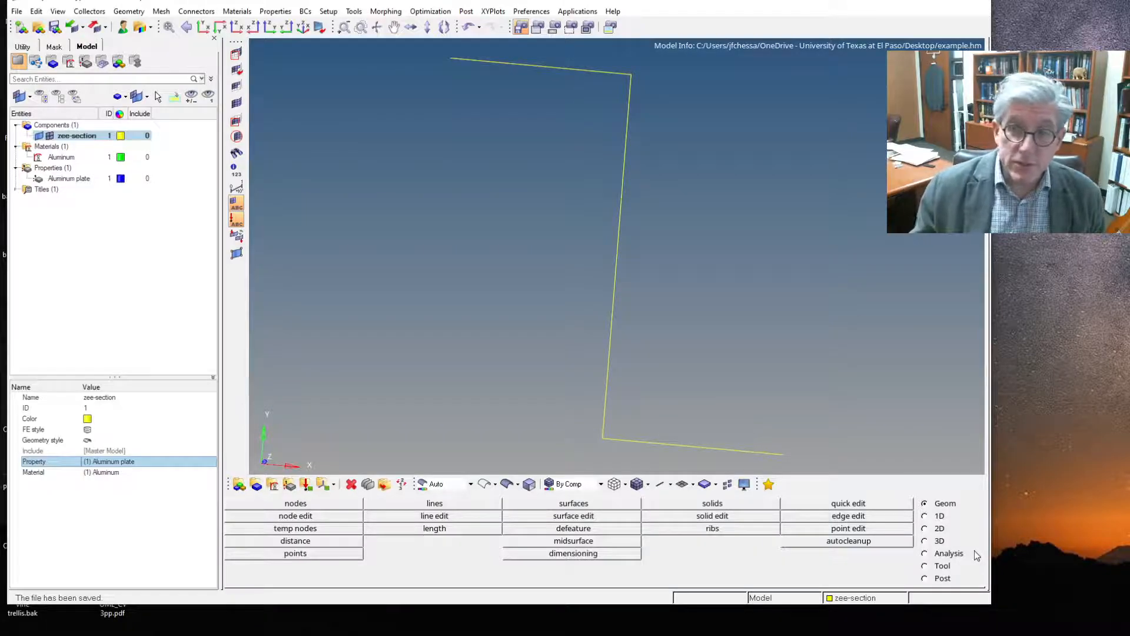
Step: Start a 2D element drag and select the cross-section's plot elements, extending the pick to all displayed elements
{"action": "left_click", "coordinate": [938, 529]}
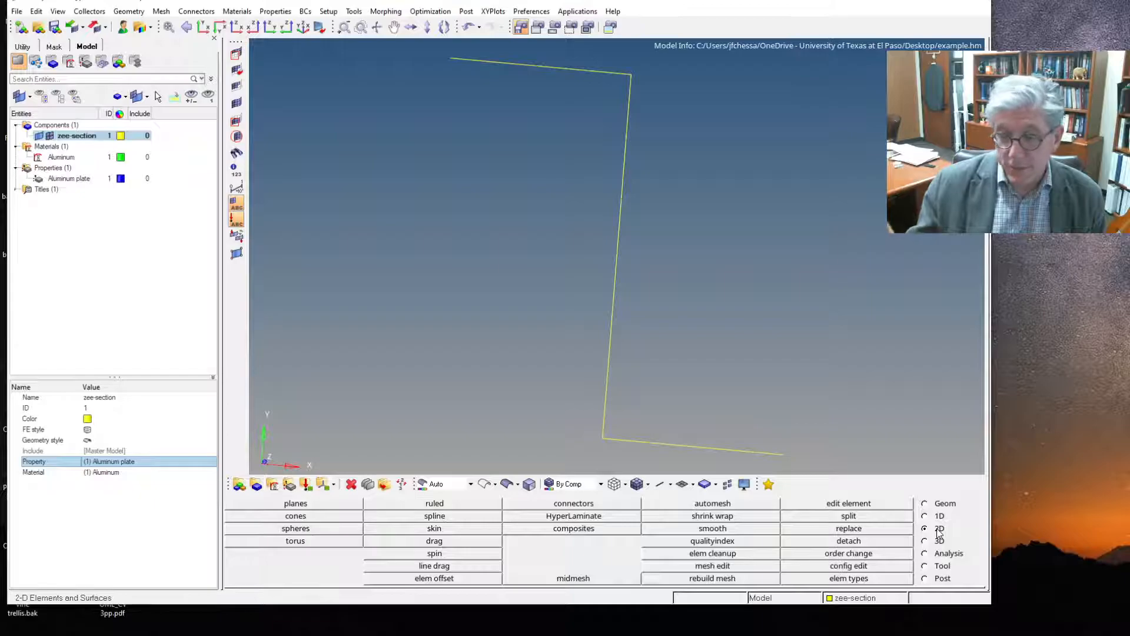
{"action": "left_click", "coordinate": [444, 547]}
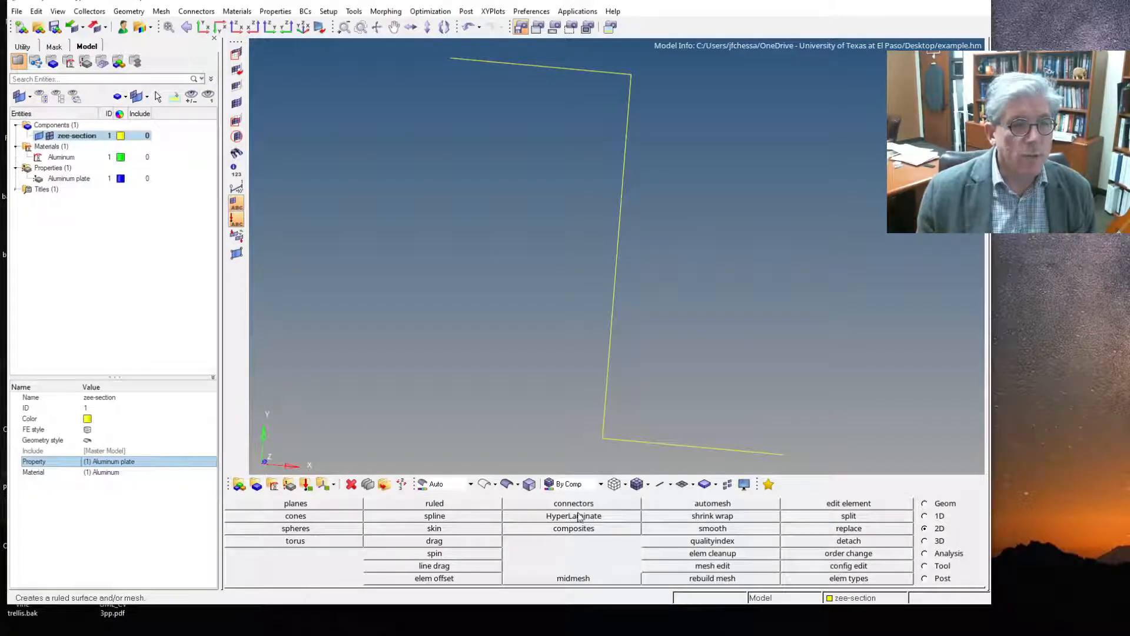
{"action": "left_click", "coordinate": [435, 541]}
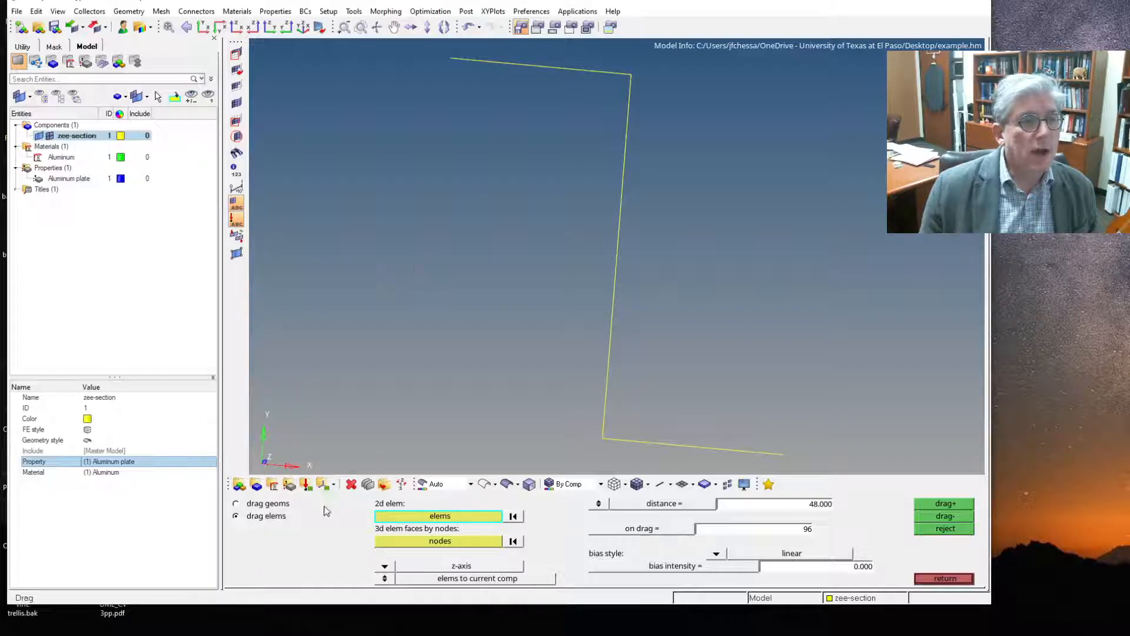
{"action": "left_click", "coordinate": [464, 61]}
{"action": "left_click", "coordinate": [500, 65]}
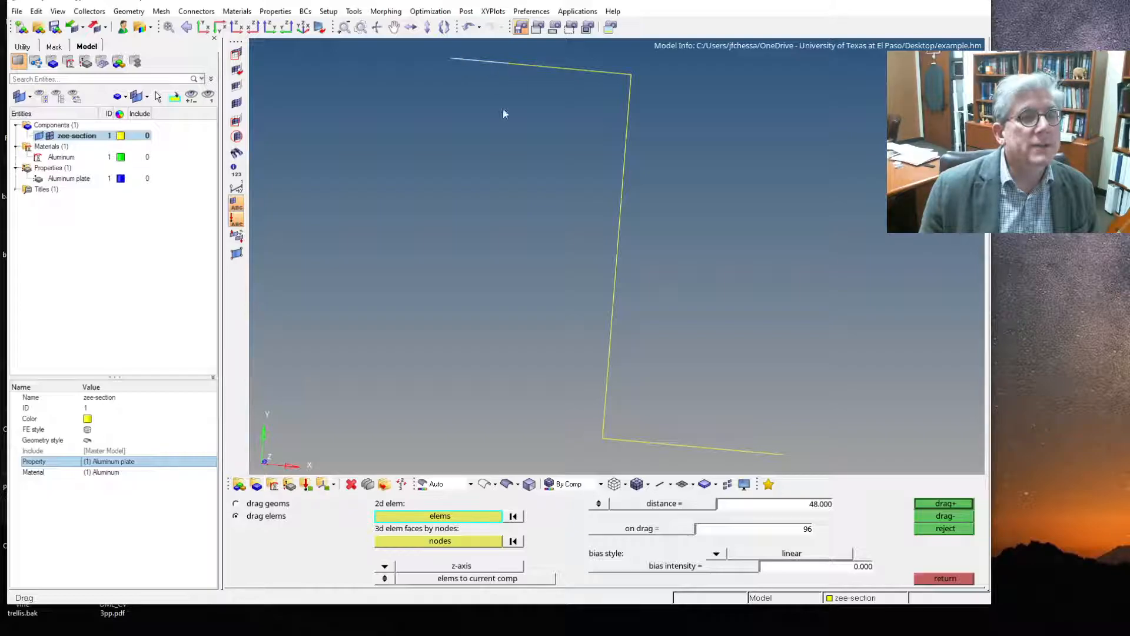
{"action": "left_click", "coordinate": [452, 518]}
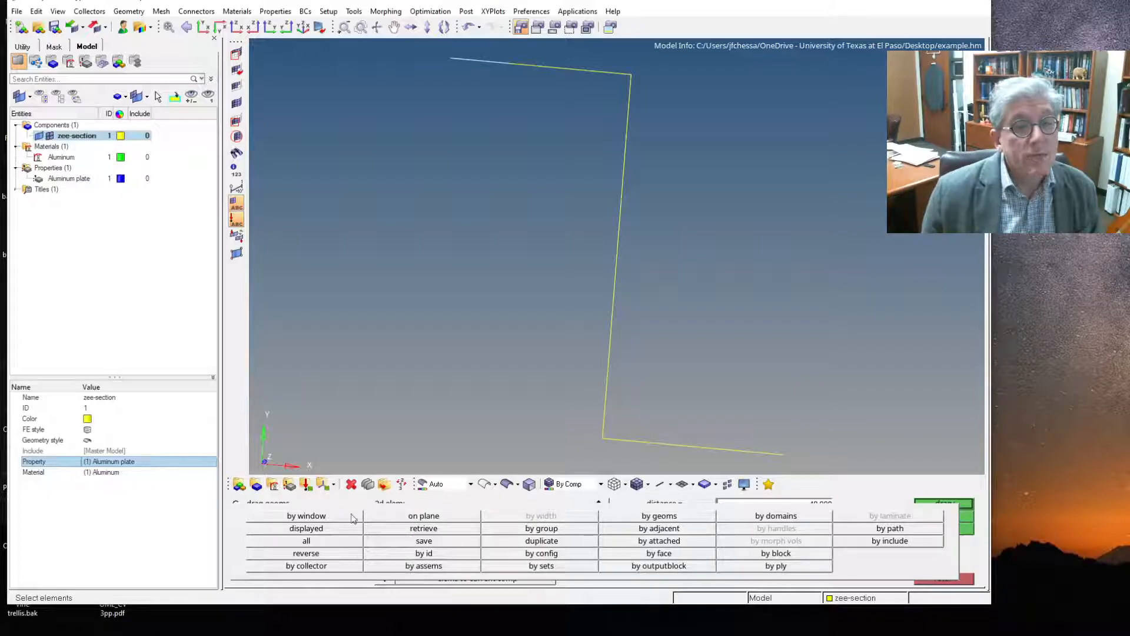
{"action": "left_click", "coordinate": [338, 530]}
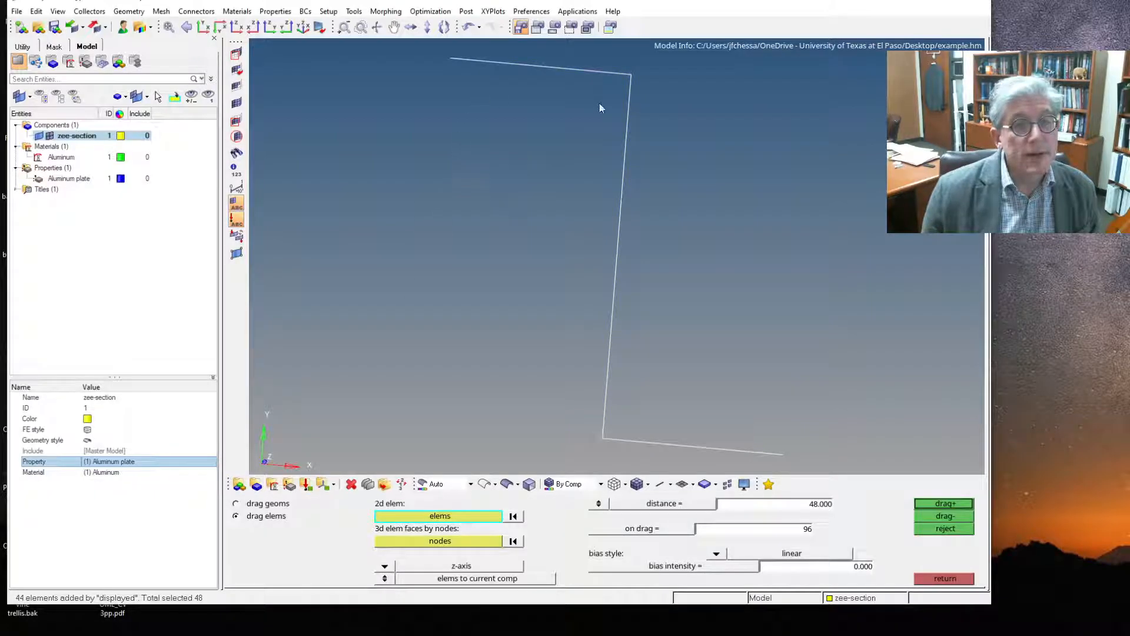
Step: Try selecting the plot elements by window instead, outlining the zee cross-section with a polygon and including its interior
{"action": "left_click", "coordinate": [474, 518]}
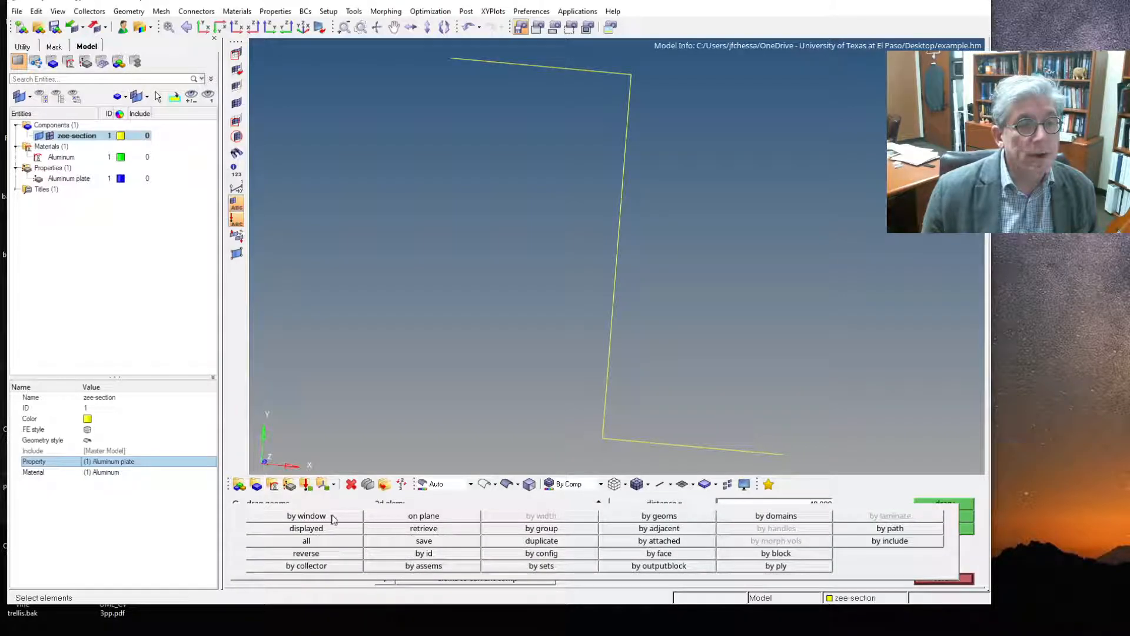
{"action": "left_click", "coordinate": [307, 516]}
{"action": "left_click", "coordinate": [425, 72]}
{"action": "left_click", "coordinate": [577, 96]}
{"action": "left_click", "coordinate": [578, 179]}
{"action": "left_click", "coordinate": [556, 395]}
{"action": "left_click", "coordinate": [576, 449]}
{"action": "left_click", "coordinate": [762, 466]}
{"action": "left_click", "coordinate": [817, 445]}
{"action": "left_click", "coordinate": [807, 400]}
{"action": "left_click", "coordinate": [663, 243]}
{"action": "left_click", "coordinate": [680, 95]}
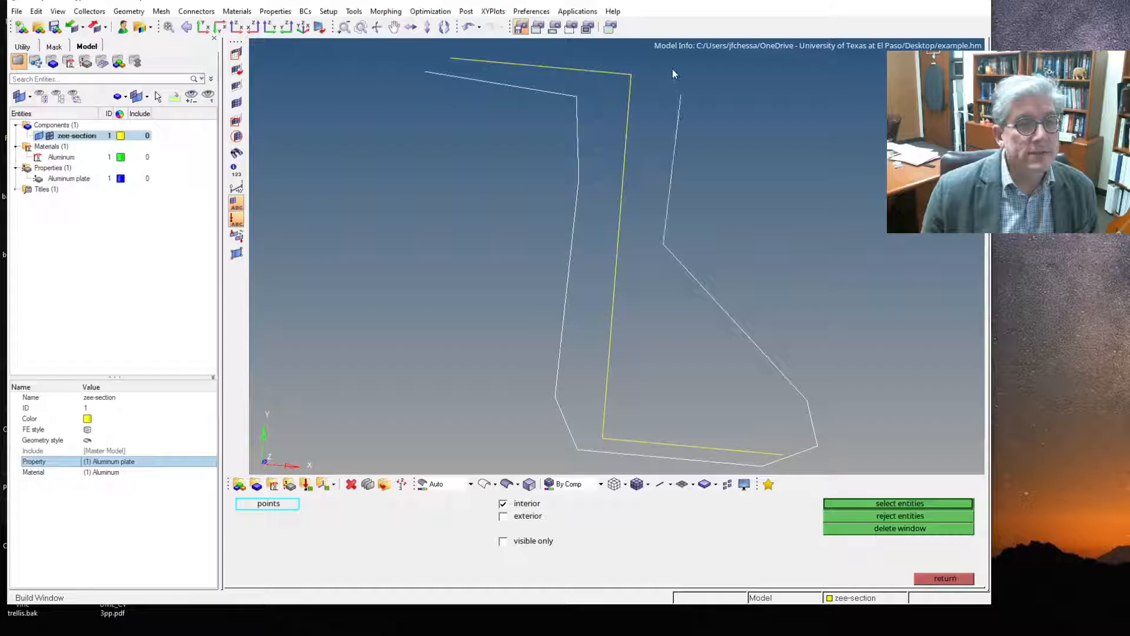
{"action": "left_click", "coordinate": [523, 45]}
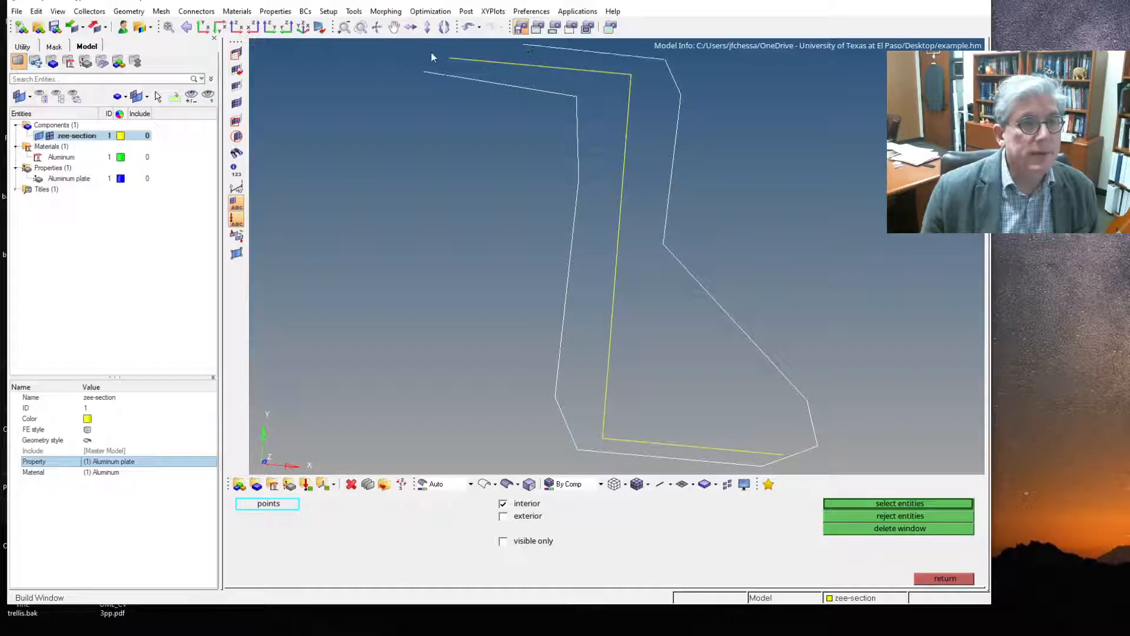
{"action": "left_click", "coordinate": [920, 503]}
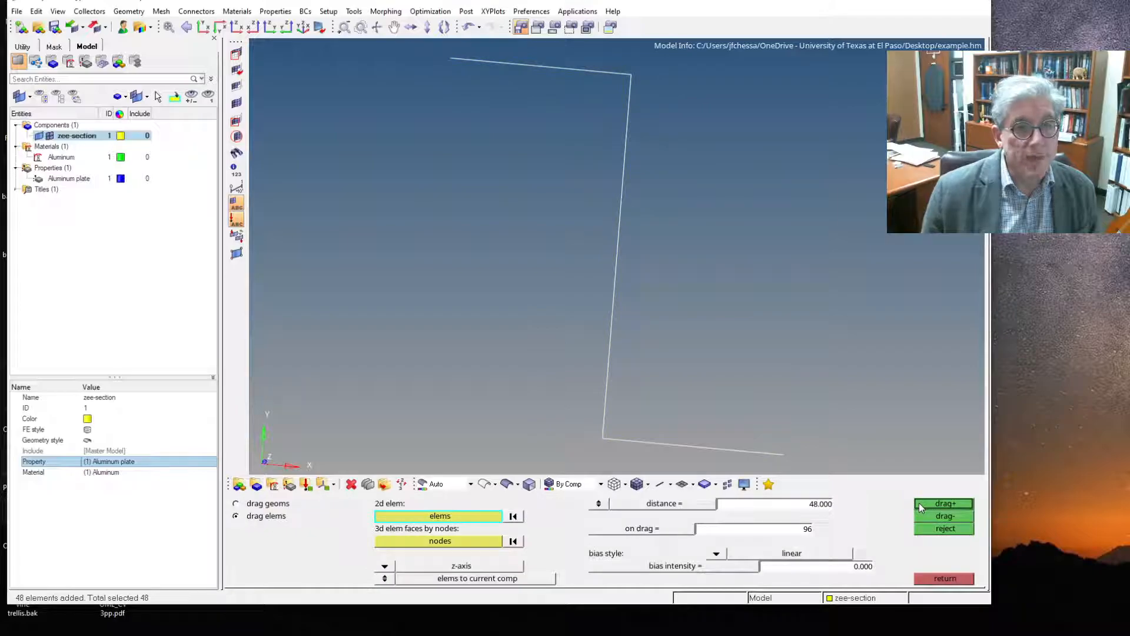
Step: Clear the window selection and select all displayed plot elements as the elements to drag
{"action": "middle_click", "coordinate": [515, 520]}
{"action": "left_click", "coordinate": [470, 517]}
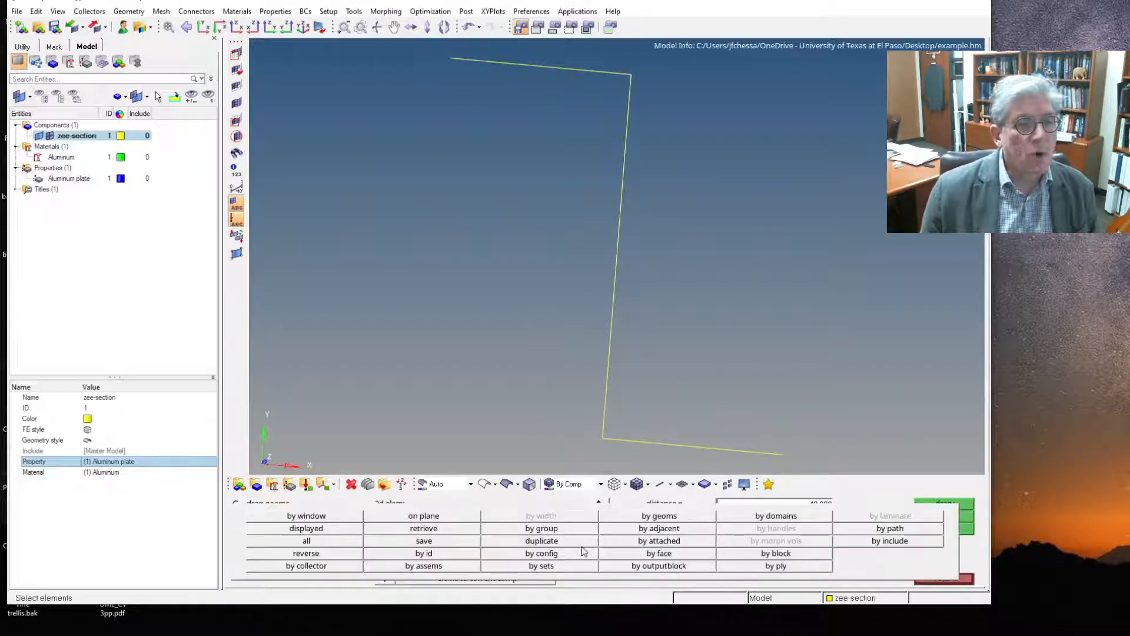
{"action": "left_click", "coordinate": [444, 530]}
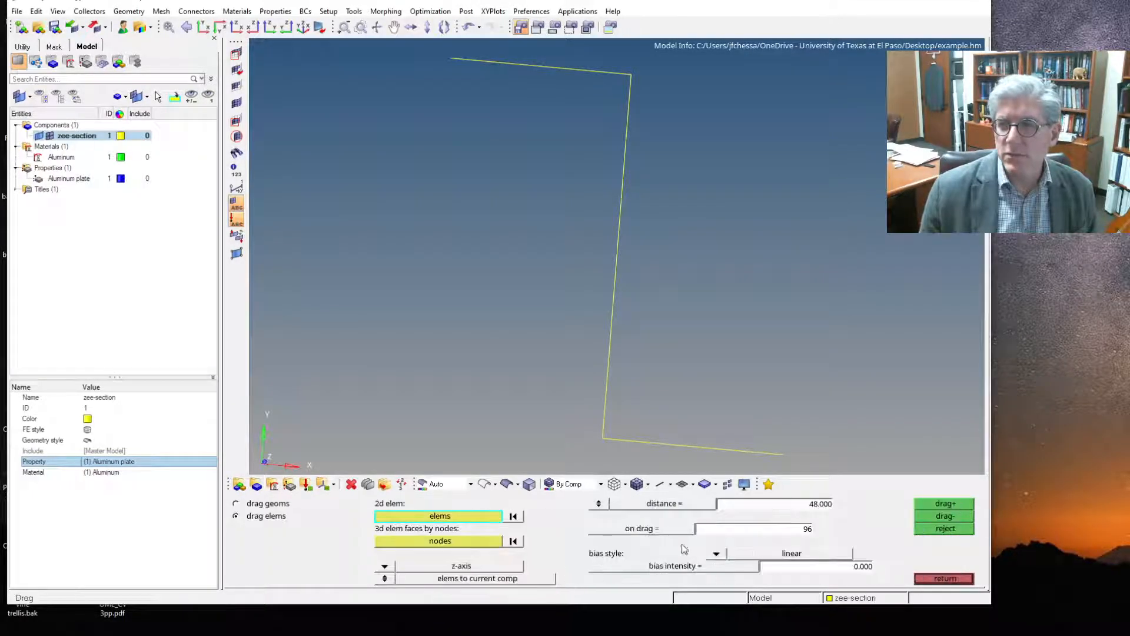
{"action": "left_click", "coordinate": [471, 517]}
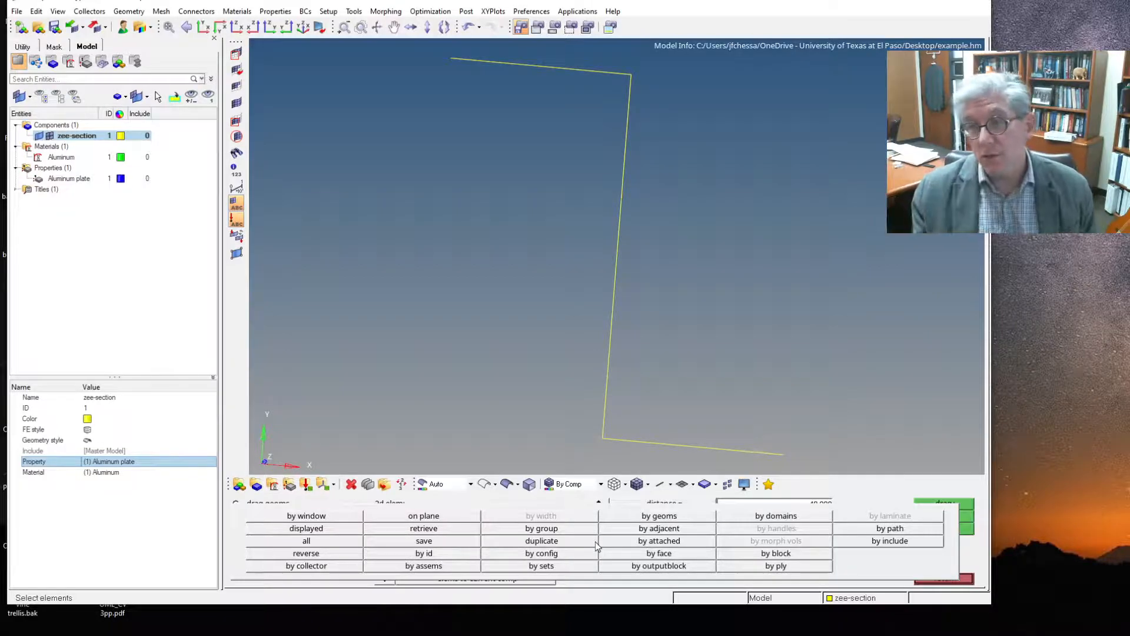
{"action": "left_click", "coordinate": [306, 528]}
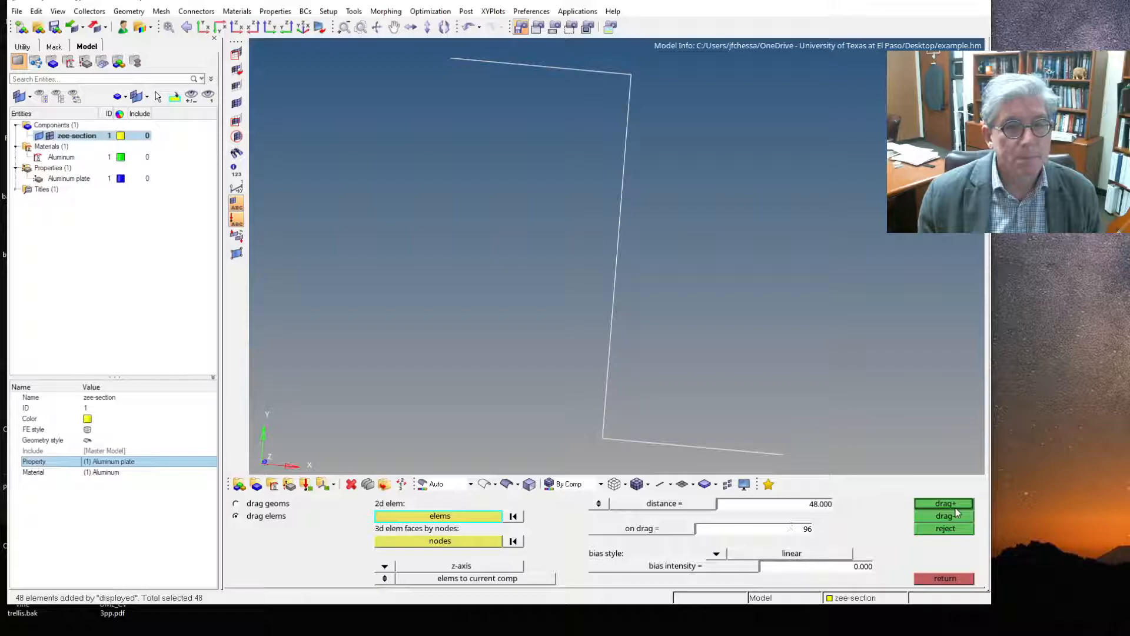
Step: Drag the selected plot elements in the negative z direction over a distance of 48 with 96 elements on drag and linear bias intensity 0
{"action": "left_click", "coordinate": [384, 565]}
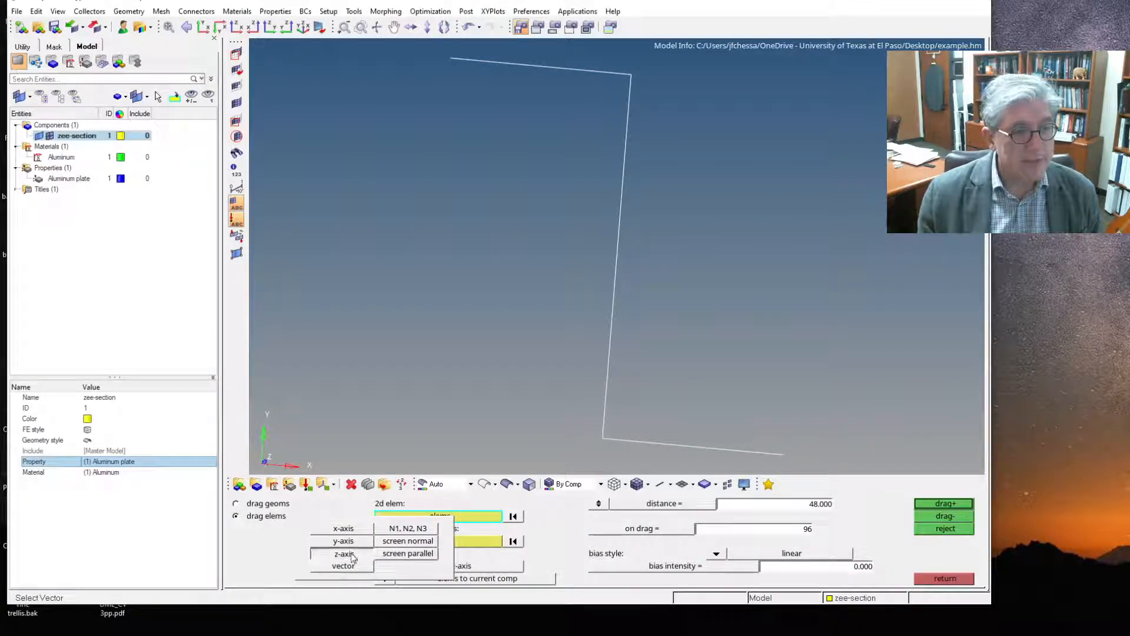
{"action": "left_click", "coordinate": [353, 554]}
{"action": "left_click", "coordinate": [385, 566]}
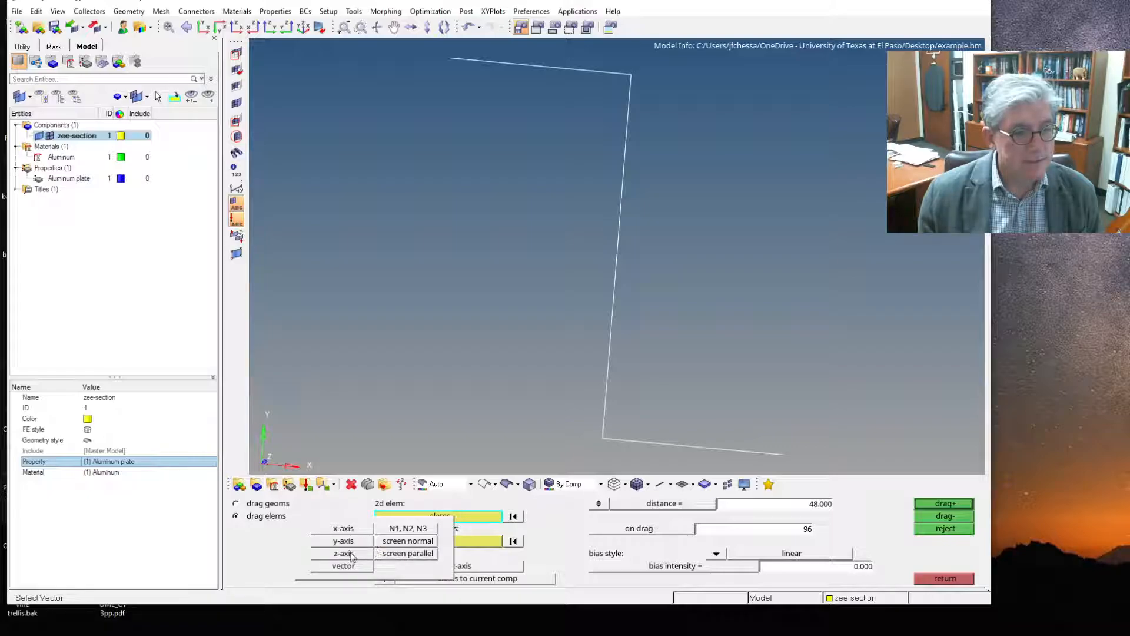
{"action": "left_click", "coordinate": [353, 554]}
{"action": "left_click", "coordinate": [778, 507]}
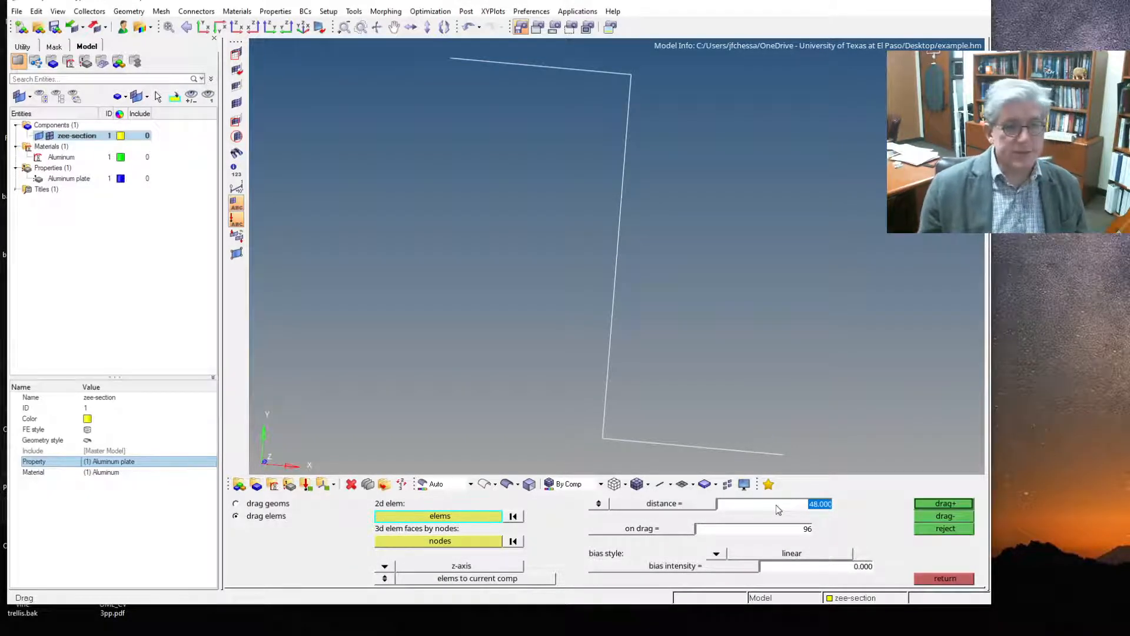
{"action": "left_click", "coordinate": [676, 530]}
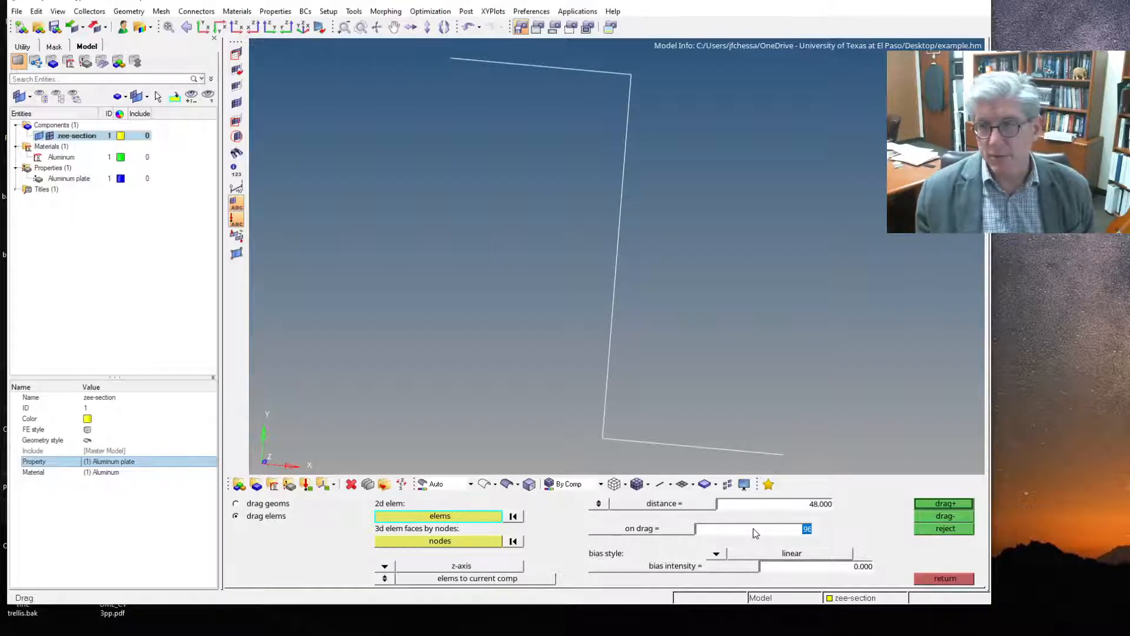
{"action": "left_click", "coordinate": [939, 516]}
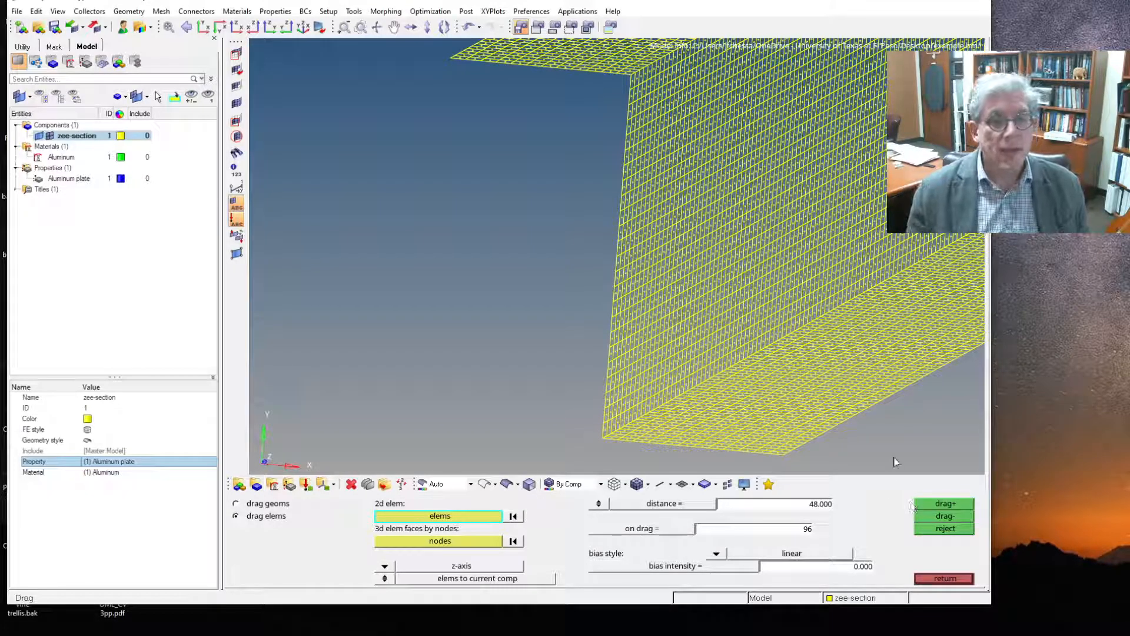
Step: Inspect the dragged zee-section mesh, leave the drag command, and display the elements shaded with mesh lines
{"action": "scroll", "coordinate": [893, 441], "scroll_direction": "down", "scroll_amount": 4}
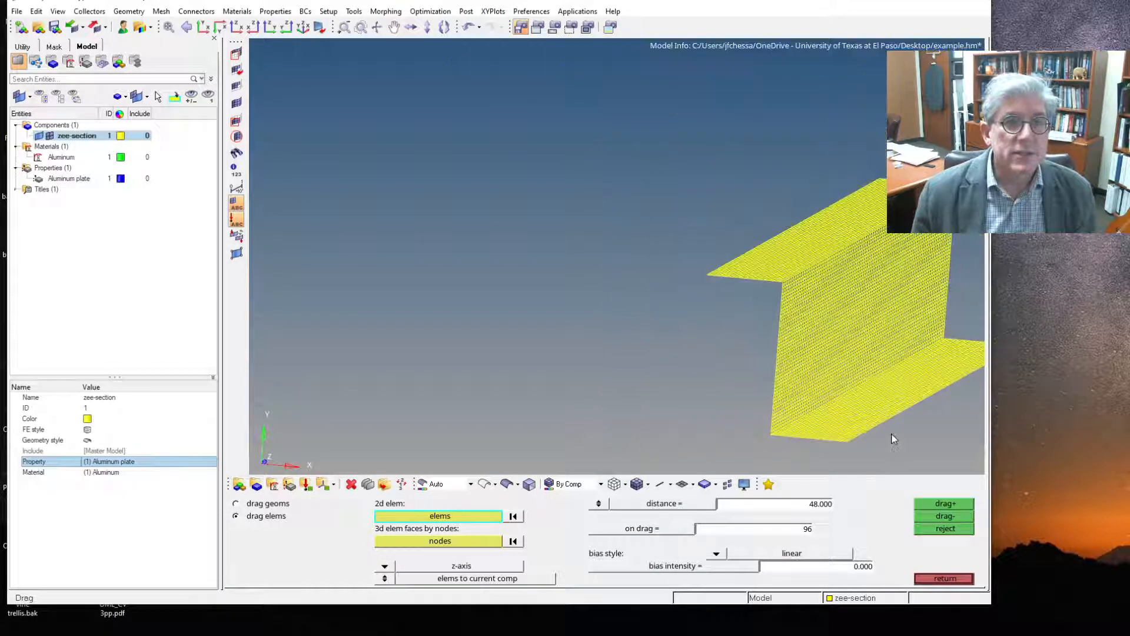
{"action": "scroll", "coordinate": [893, 439], "scroll_direction": "up", "scroll_amount": 2}
{"action": "key", "text": "f"}
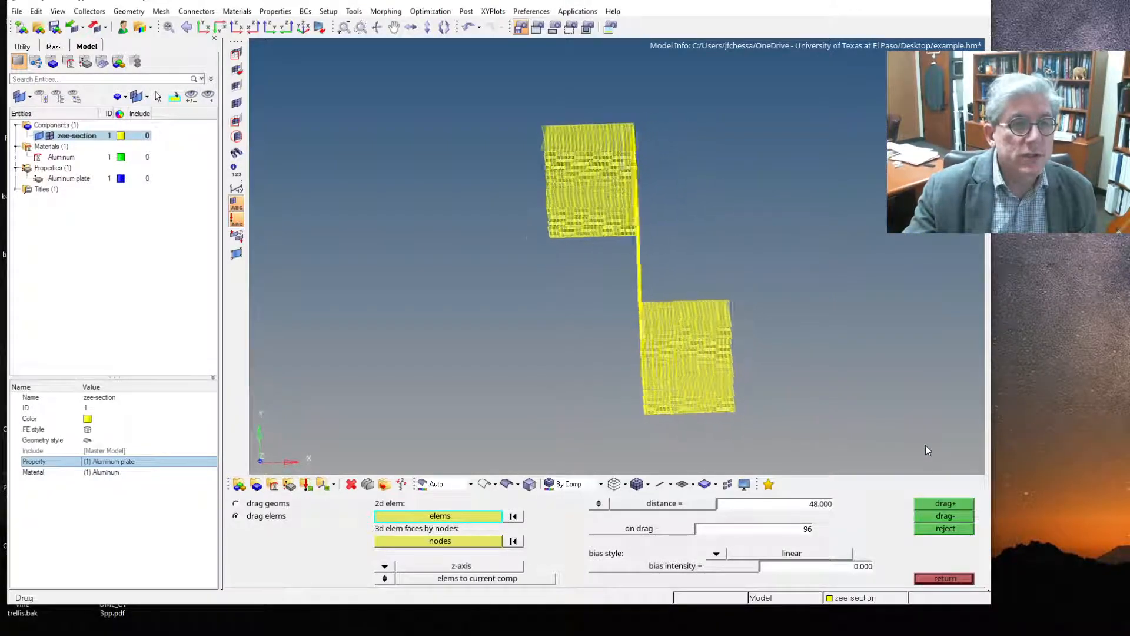
{"action": "left_click_drag", "start_coordinate": [926, 445], "coordinate": [771, 467], "text": "ctrl"}
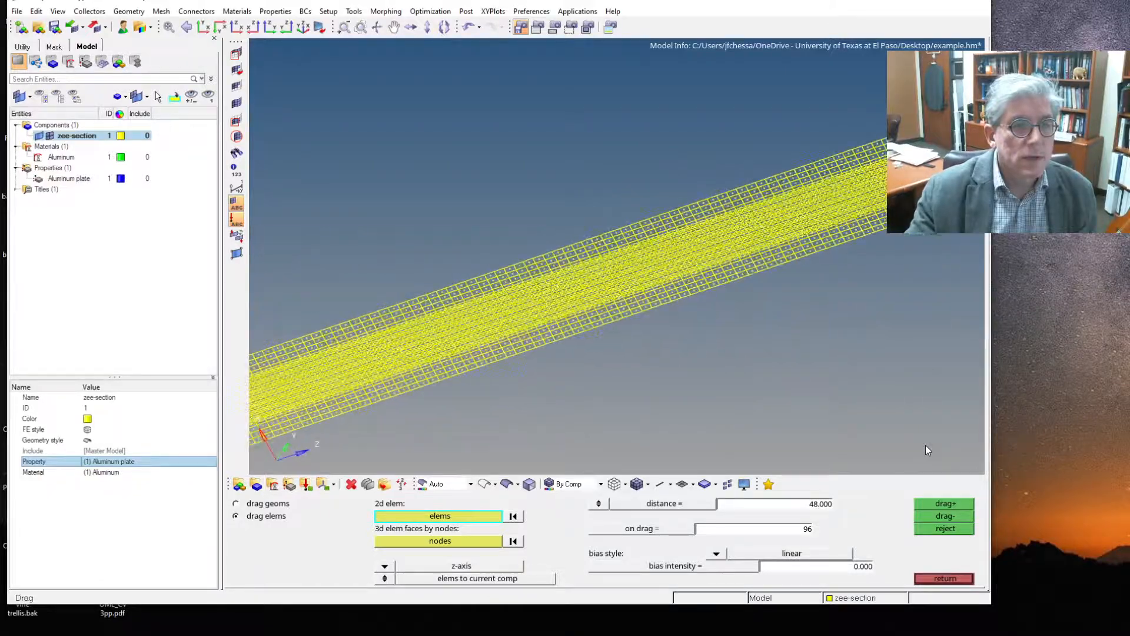
{"action": "left_click", "coordinate": [942, 579]}
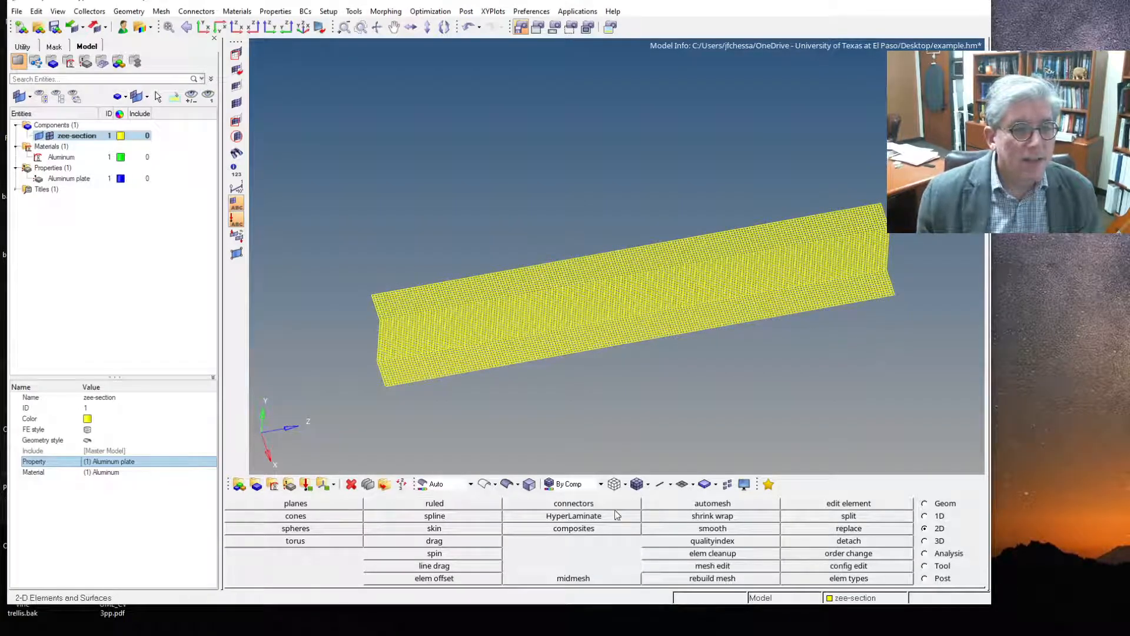
{"action": "left_click", "coordinate": [633, 484]}
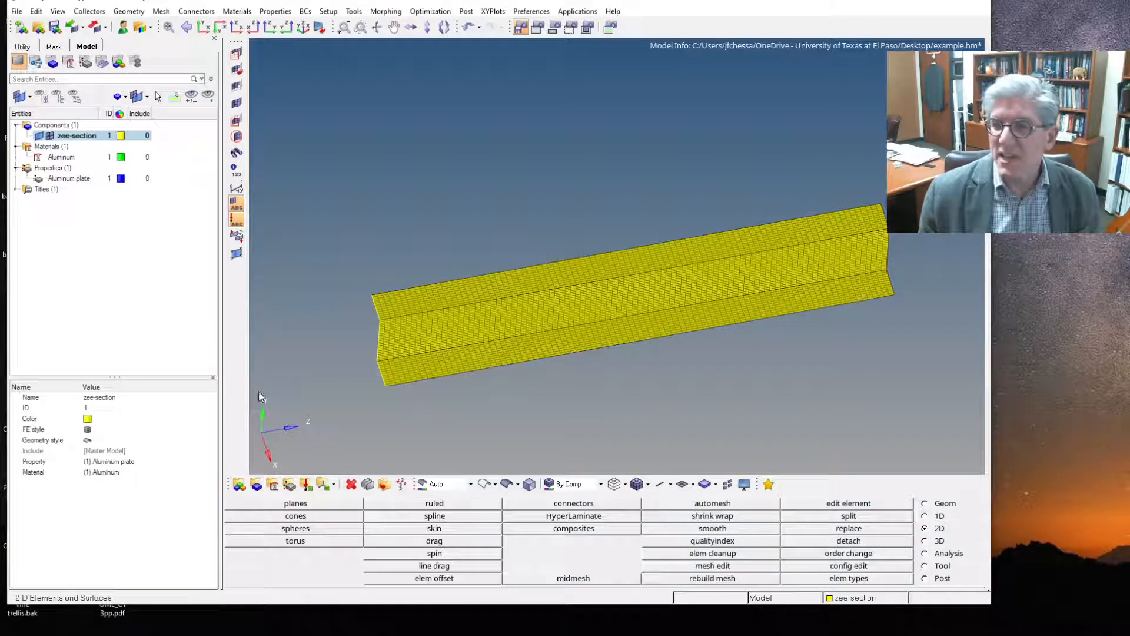
Step: Change the display color of the zee-section component to light blue
{"action": "left_click", "coordinate": [121, 137]}
{"action": "left_click", "coordinate": [118, 139]}
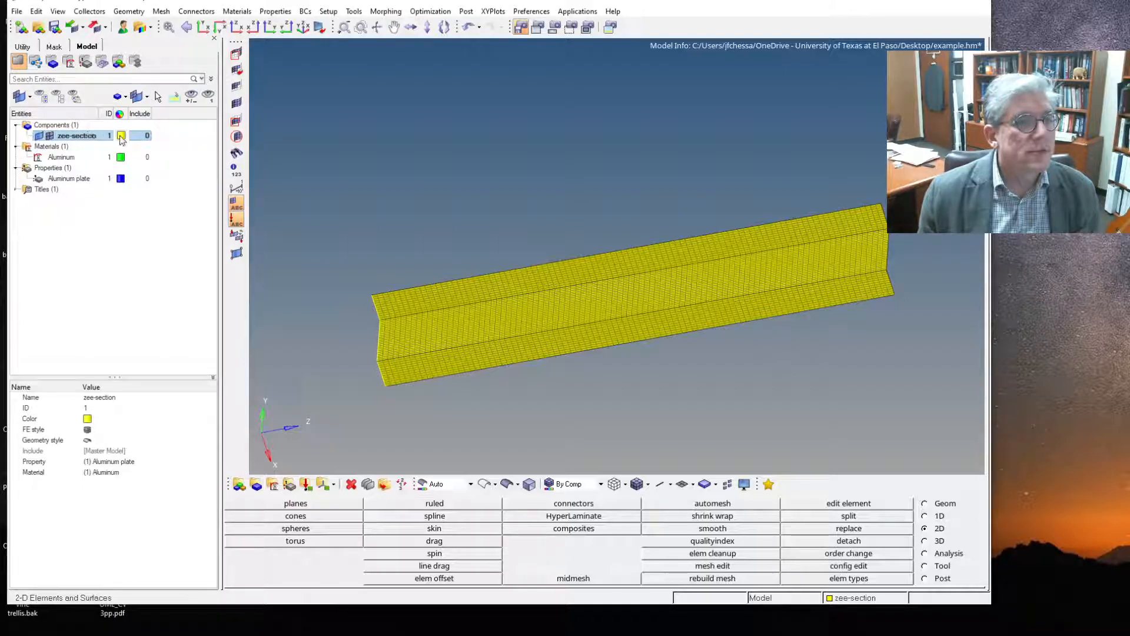
{"action": "left_click", "coordinate": [121, 136]}
{"action": "left_click", "coordinate": [128, 133]}
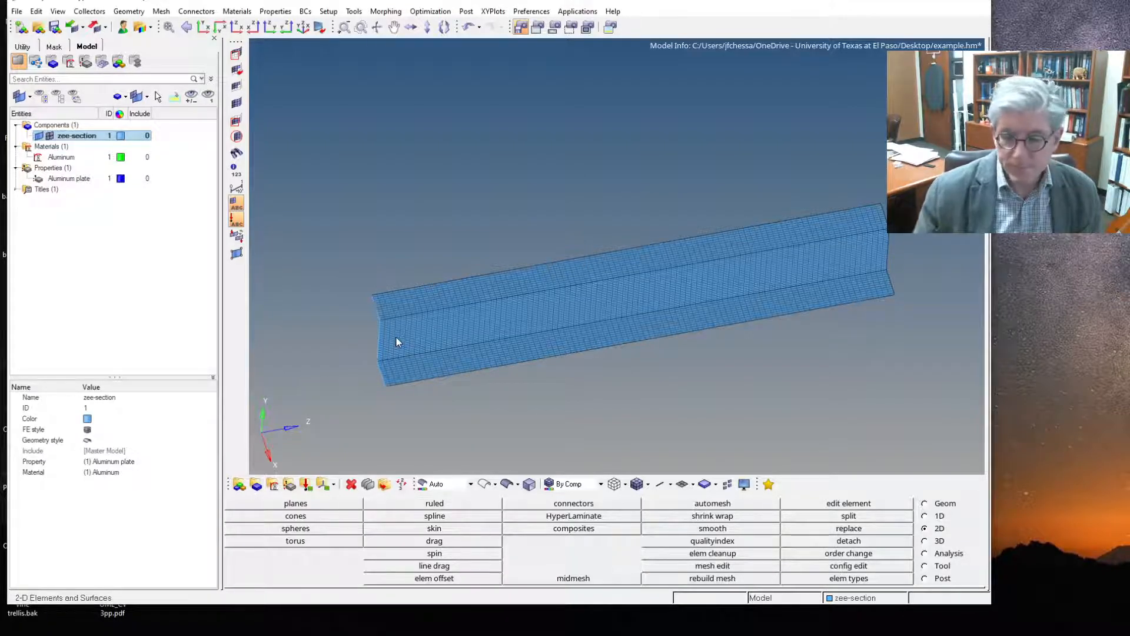
{"action": "left_click_drag", "start_coordinate": [396, 338], "coordinate": [397, 341], "text": "ctrl"}
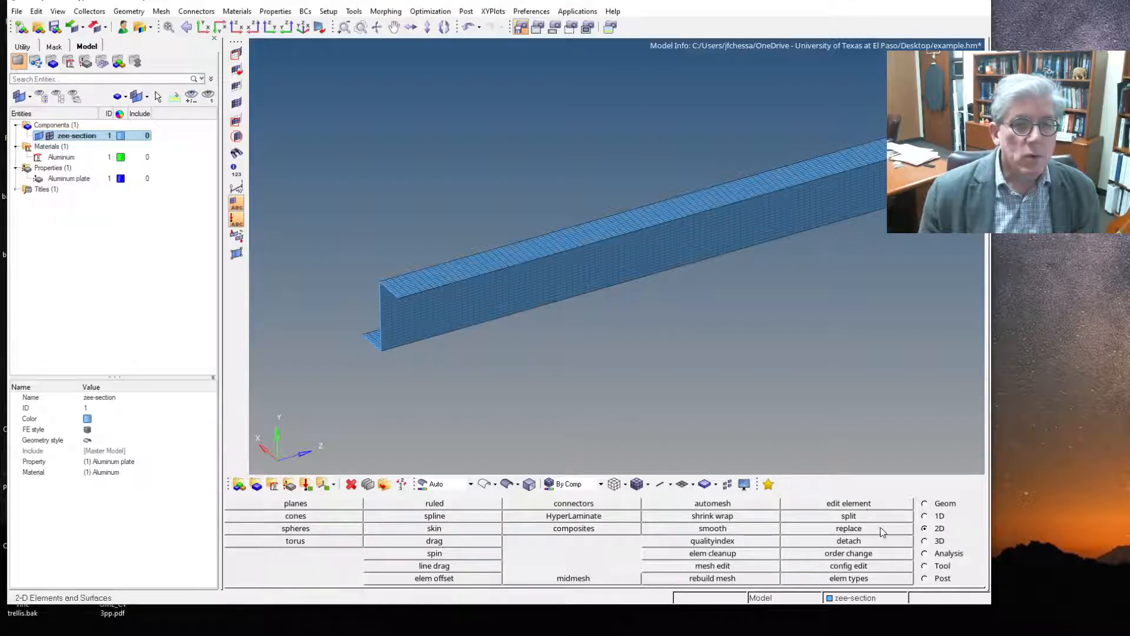
Step: Start deleting entities with elements as the entity type and pick the plot elements along the lower flange's end edge
{"action": "left_click", "coordinate": [940, 567]}
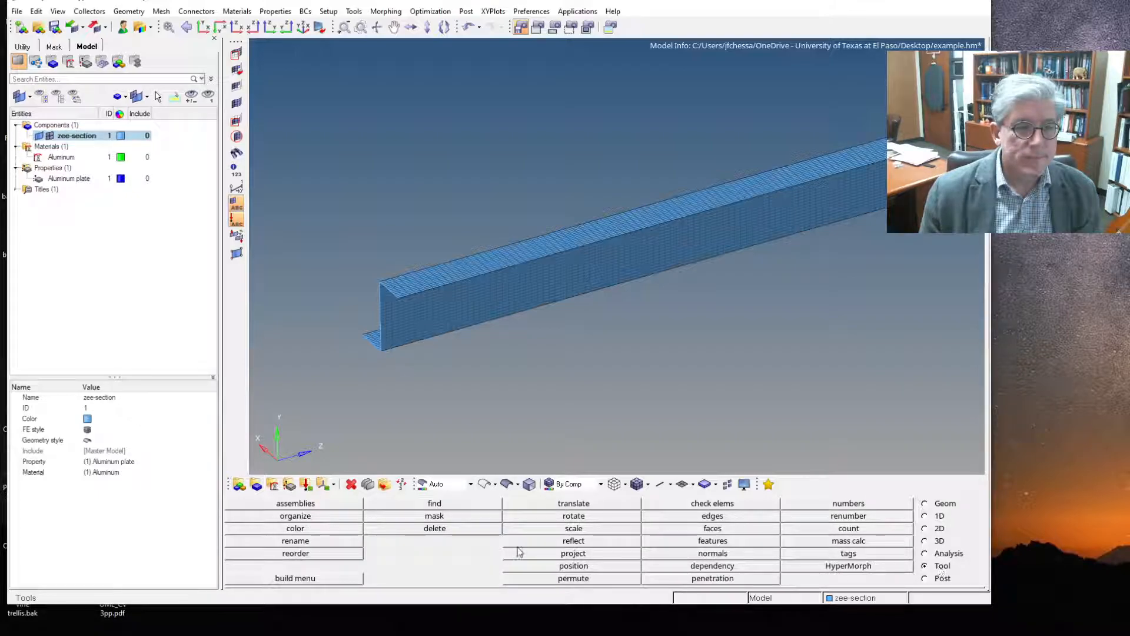
{"action": "left_click", "coordinate": [461, 531]}
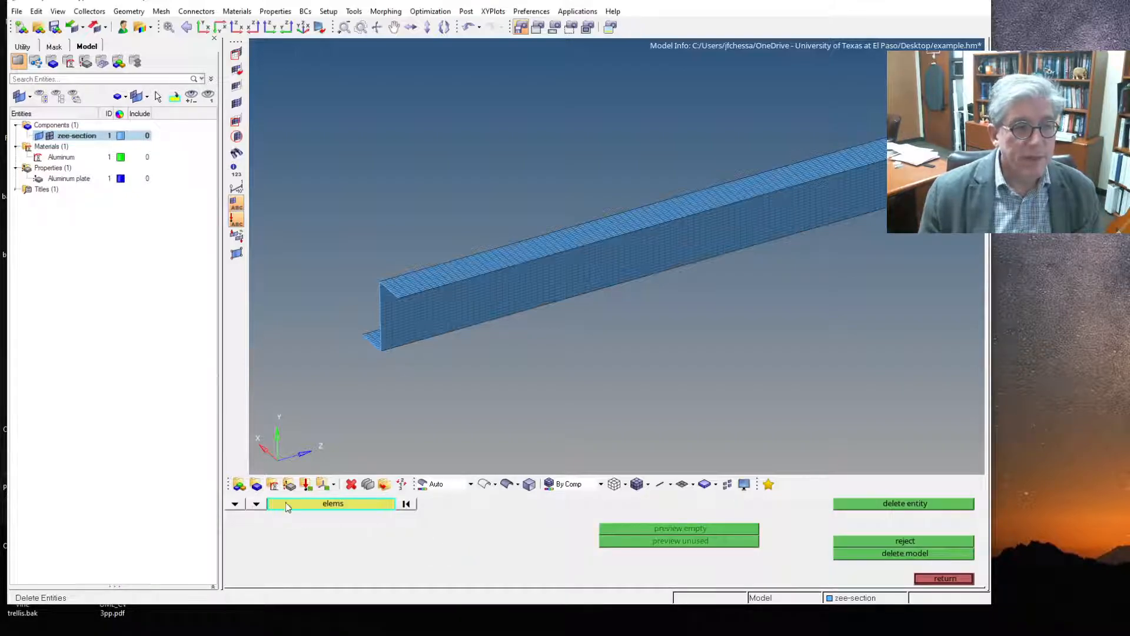
{"action": "left_click", "coordinate": [257, 504]}
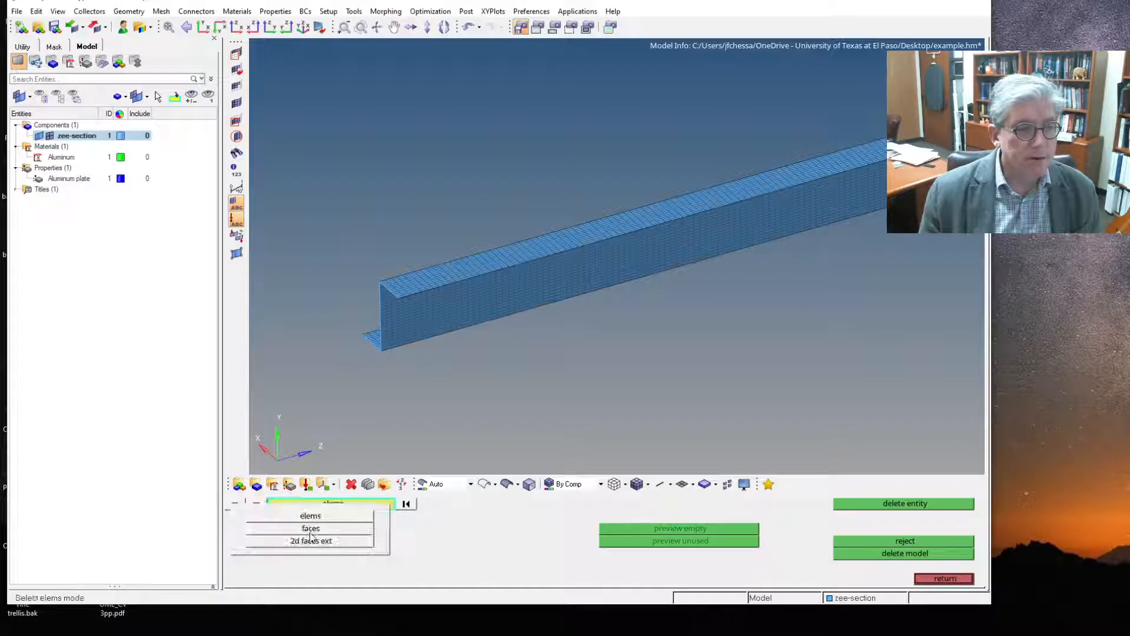
{"action": "left_click", "coordinate": [313, 516]}
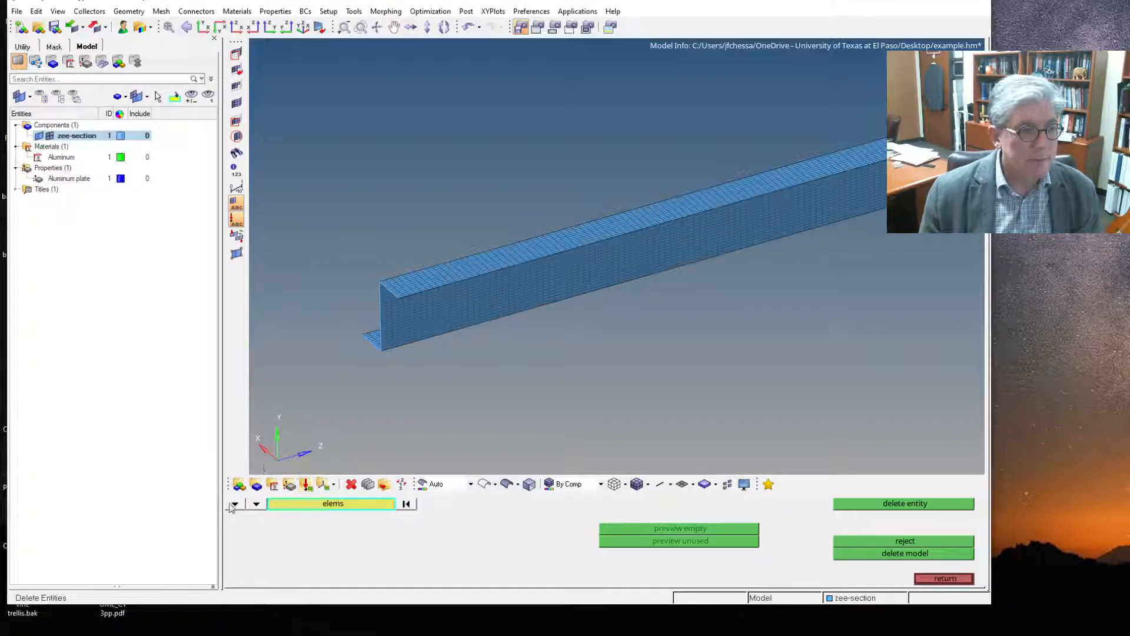
{"action": "left_click", "coordinate": [234, 505]}
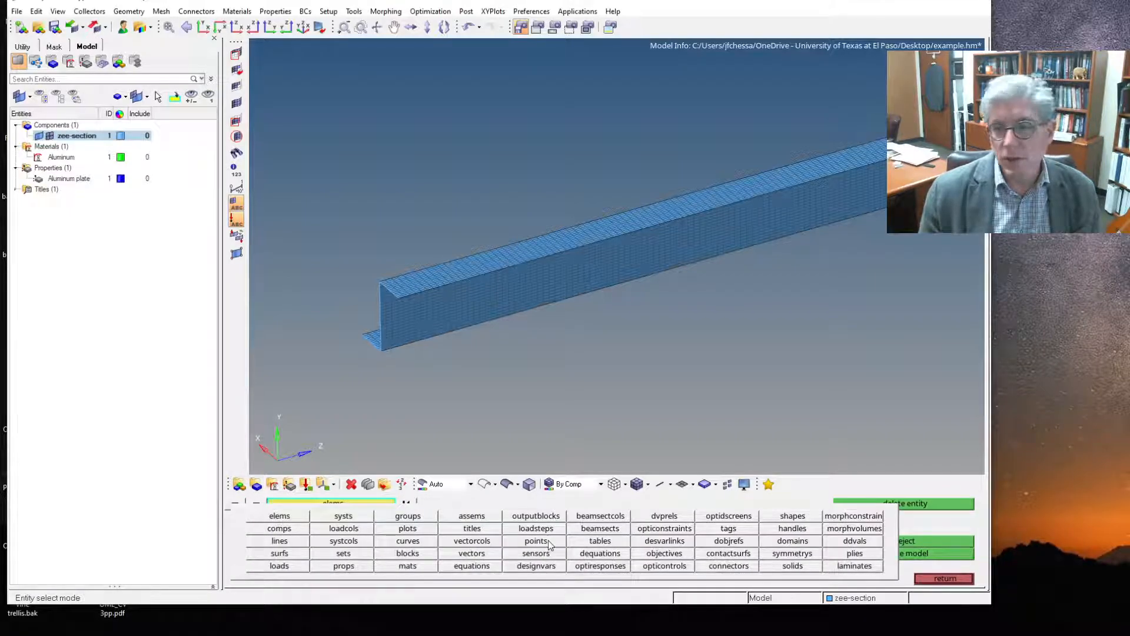
{"action": "left_click", "coordinate": [280, 516]}
{"action": "scroll", "coordinate": [360, 332], "scroll_direction": "up", "scroll_amount": 6}
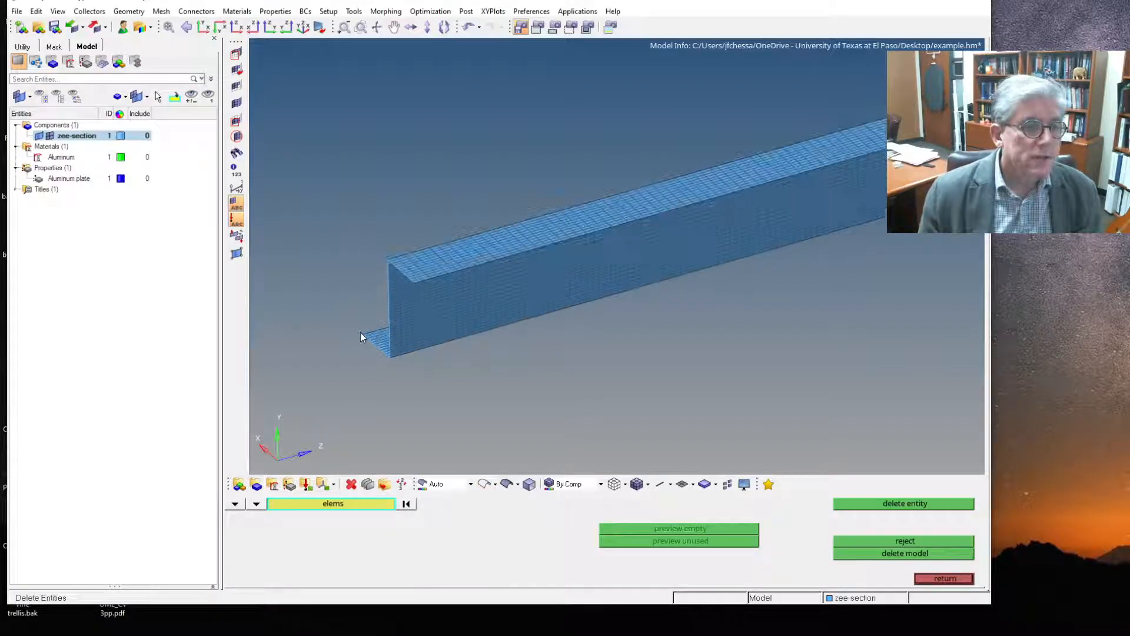
{"action": "left_click", "coordinate": [378, 339]}
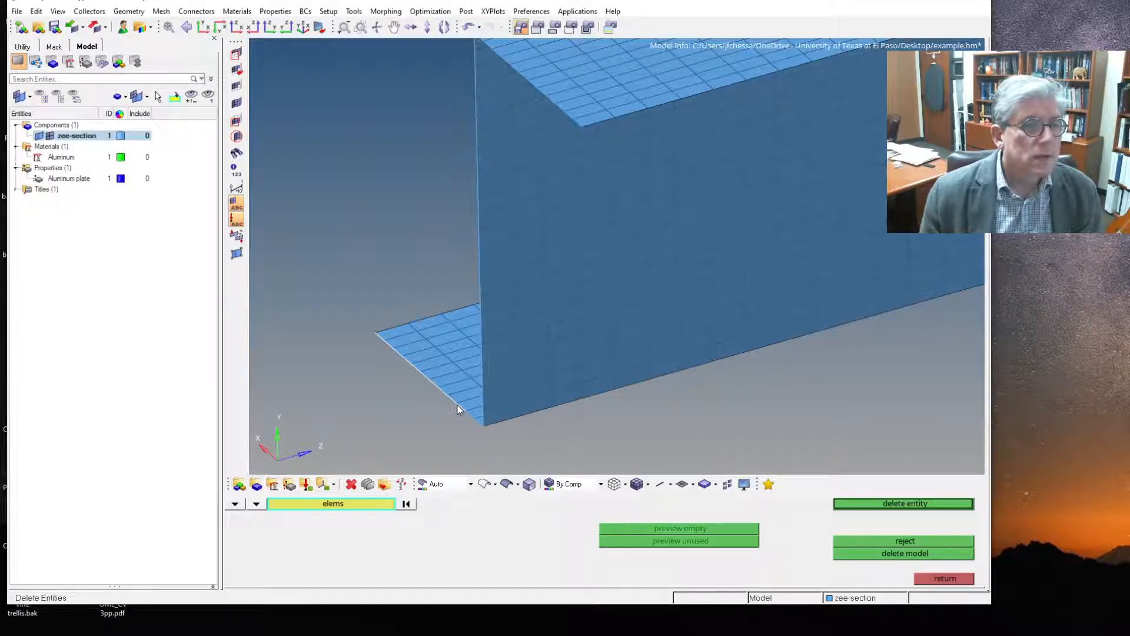
Step: Select all elements on the end cross-section plane through three corner nodes and delete the selected plot elements
{"action": "left_click", "coordinate": [346, 505]}
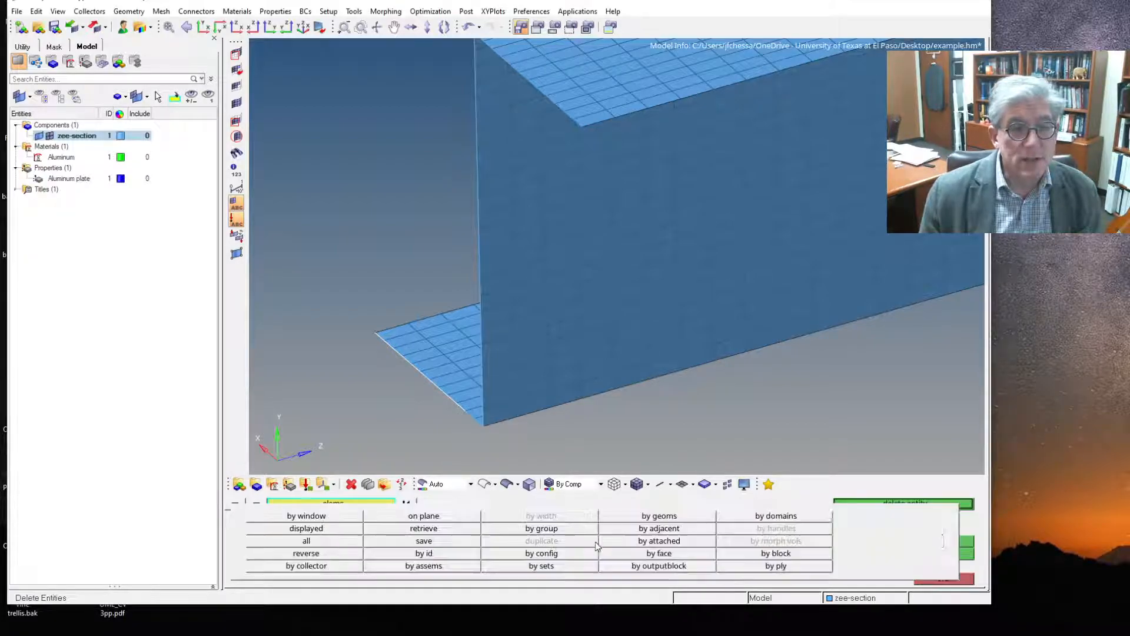
{"action": "left_click", "coordinate": [419, 517]}
{"action": "left_click", "coordinate": [375, 334]}
{"action": "left_click", "coordinate": [483, 425]}
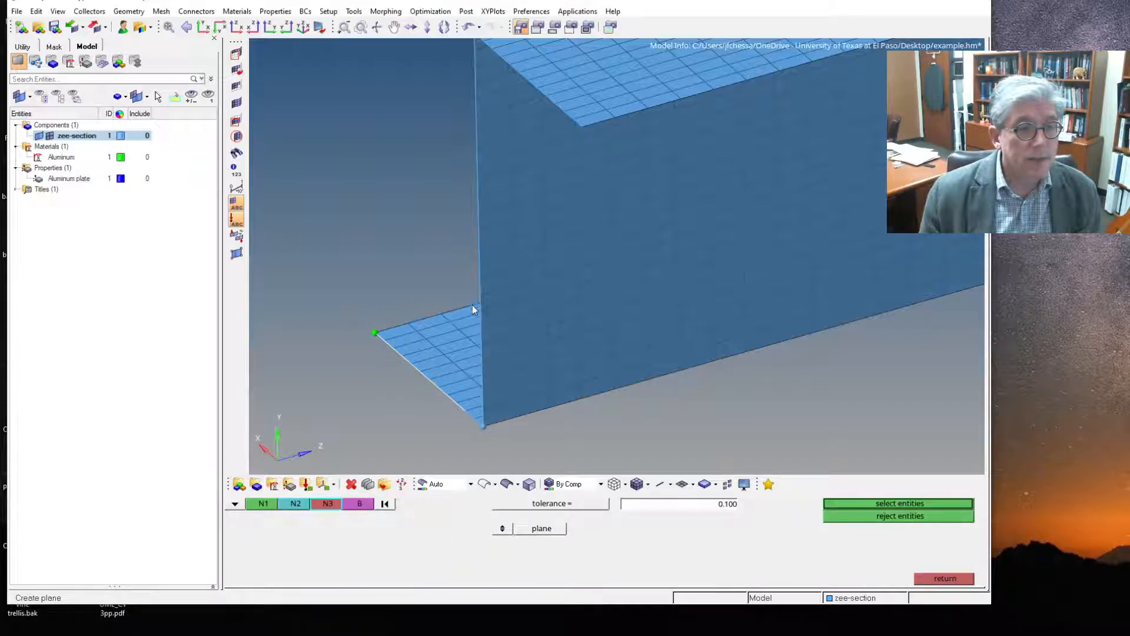
{"action": "left_click", "coordinate": [481, 264]}
{"action": "left_click", "coordinate": [906, 503]}
{"action": "key", "text": "F2"}
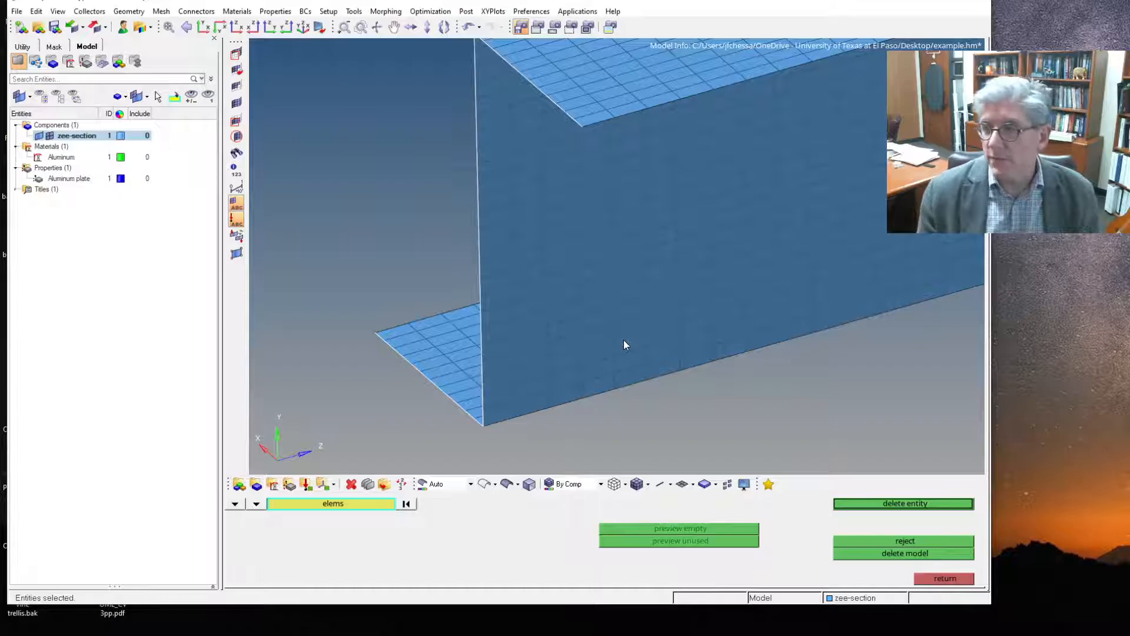
{"action": "left_click", "coordinate": [871, 503]}
Step: Leave the delete command and save the model to its existing file, example.hm
{"action": "scroll", "coordinate": [669, 409], "scroll_direction": "down", "scroll_amount": 6}
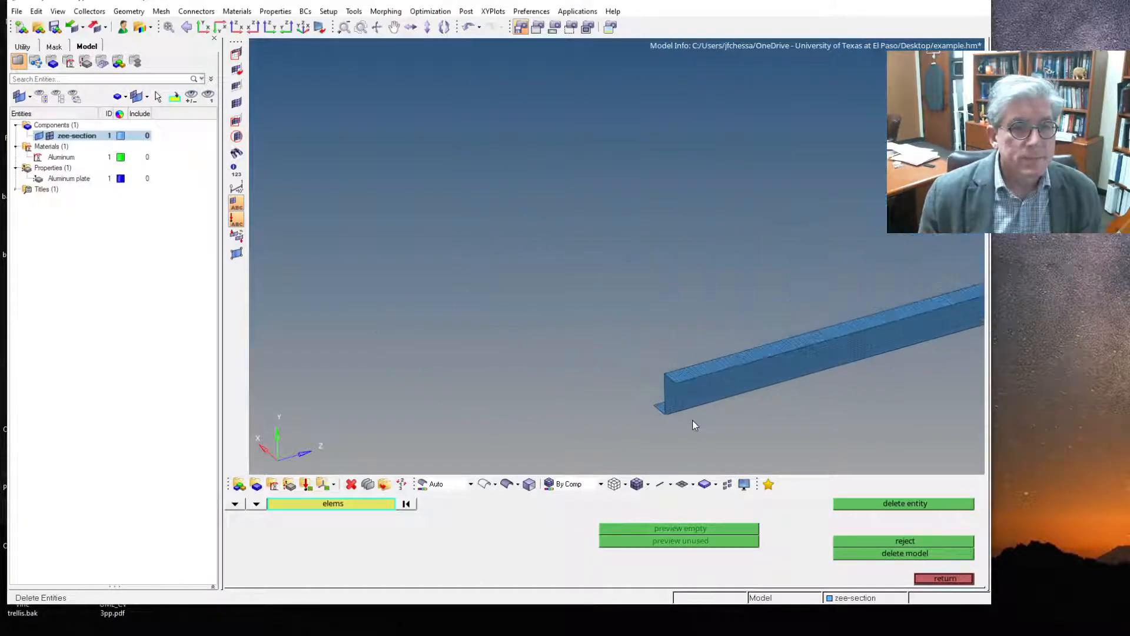
{"action": "left_click", "coordinate": [54, 27]}
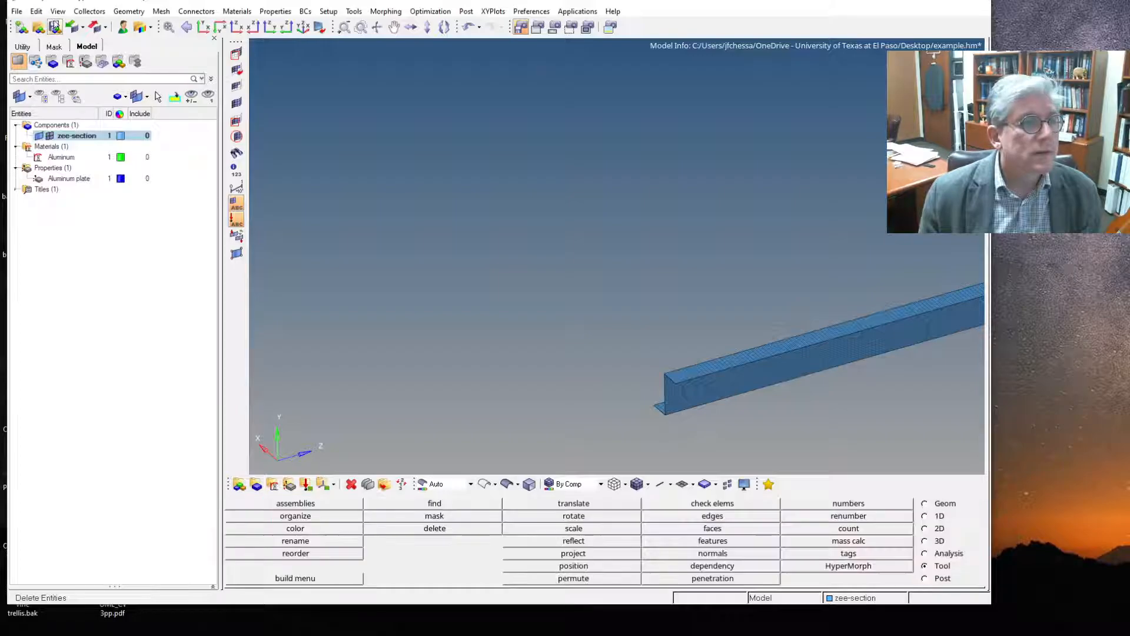
{"action": "left_click", "coordinate": [167, 28]}
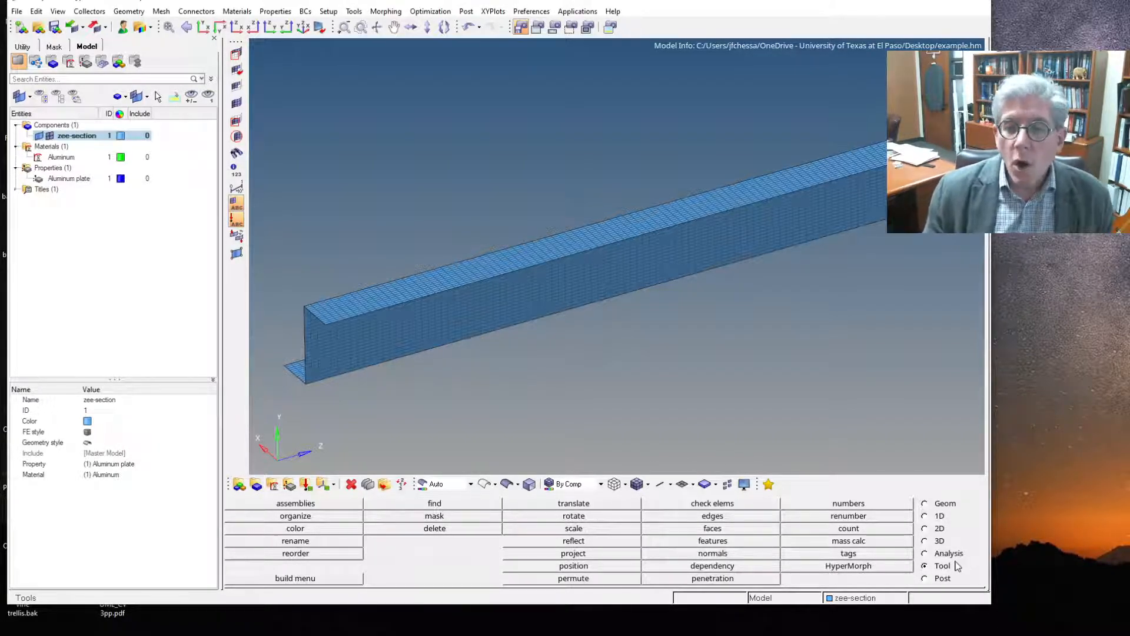
Step: Start creating analysis constraints on nodes at the near end of the zee-section
{"action": "left_click", "coordinate": [924, 554]}
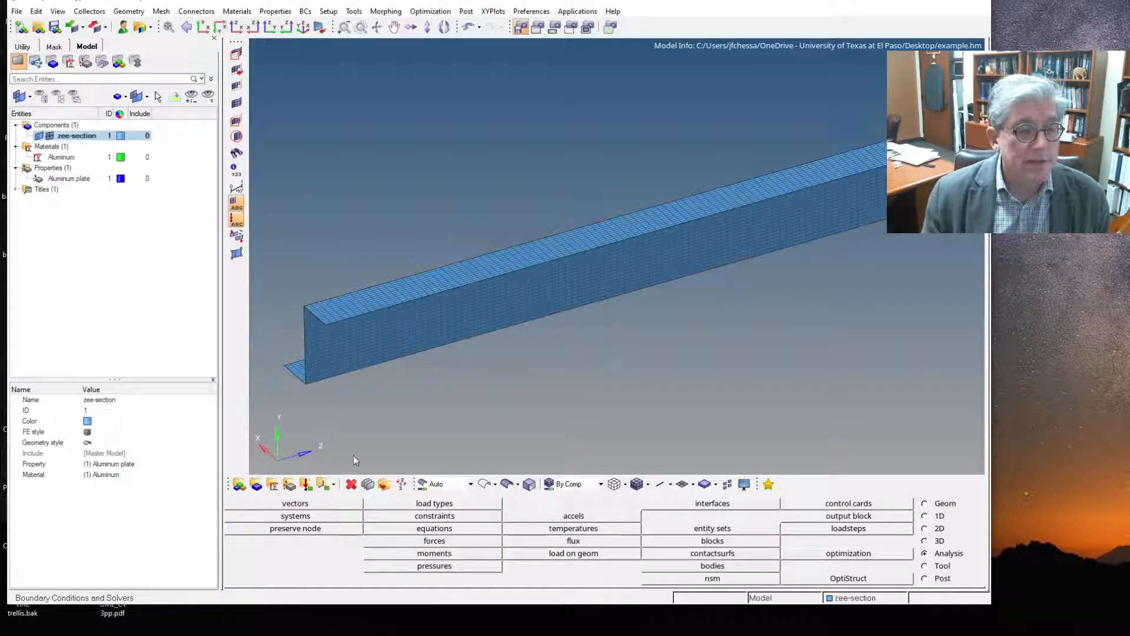
{"action": "left_click", "coordinate": [436, 517]}
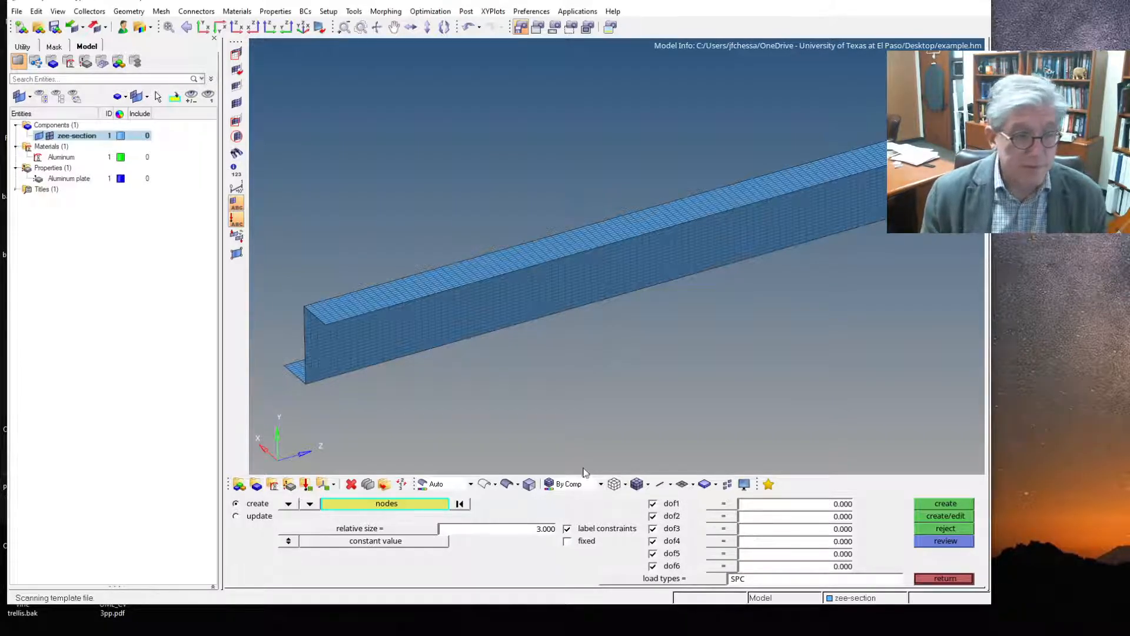
{"action": "scroll", "coordinate": [268, 364], "scroll_direction": "up", "scroll_amount": 1, "text": "ctrl"}
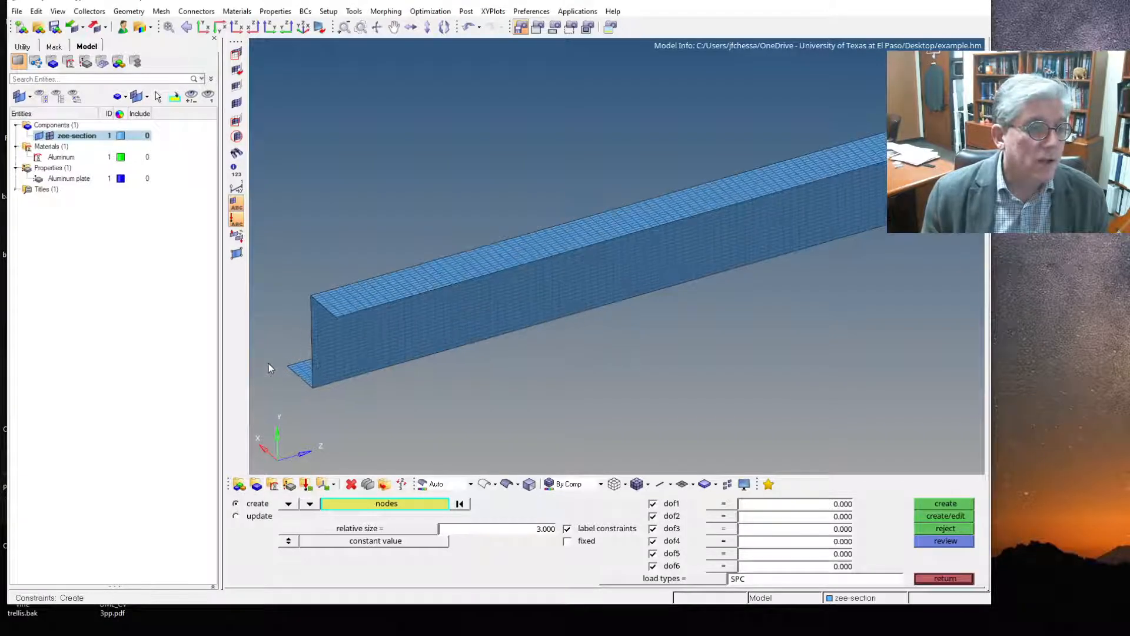
{"action": "scroll", "coordinate": [268, 368], "scroll_direction": "up", "scroll_amount": 1}
Step: Try selecting the end-section nodes on a plane through three picked corner nodes, and clear that selection
{"action": "left_click", "coordinate": [392, 504]}
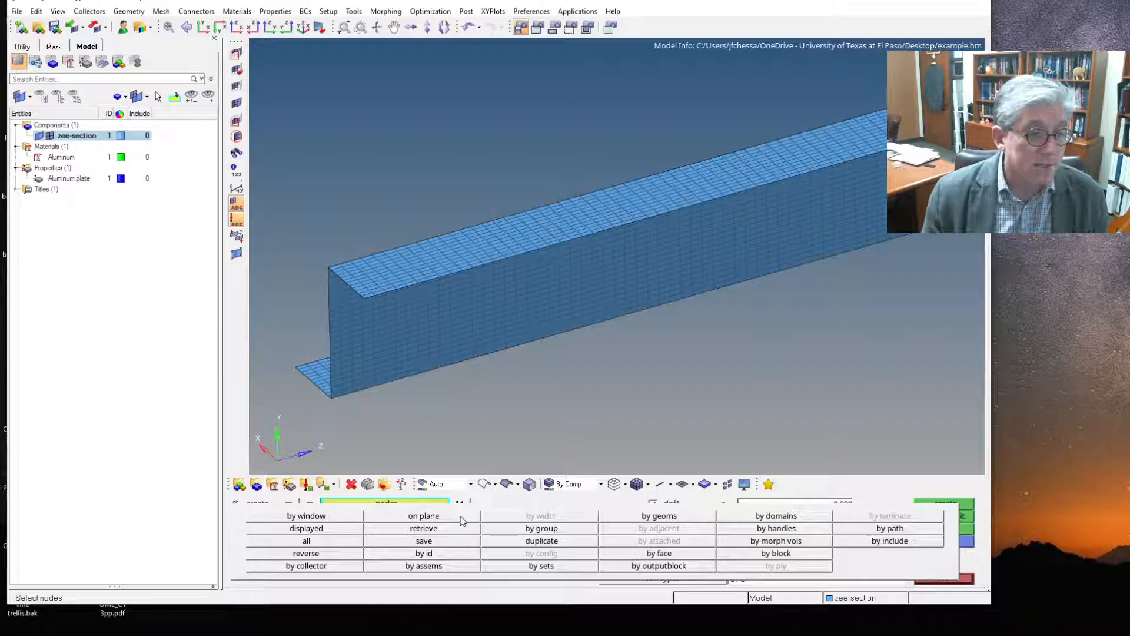
{"action": "left_click", "coordinate": [424, 516]}
{"action": "left_click", "coordinate": [295, 368]}
{"action": "left_click", "coordinate": [328, 395]}
{"action": "left_click", "coordinate": [329, 271]}
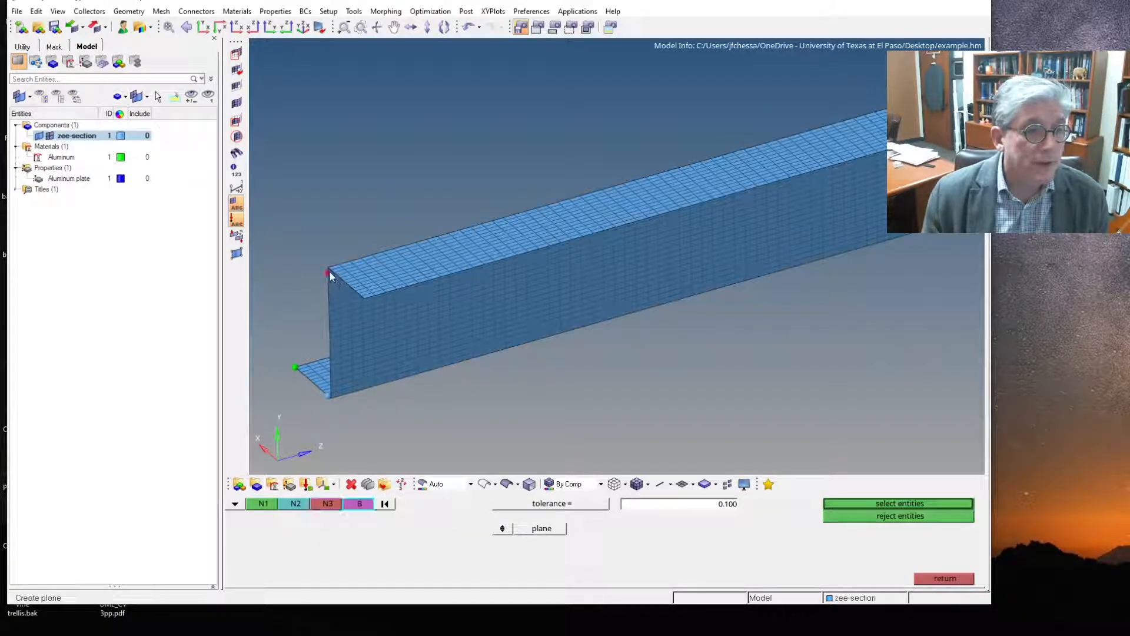
{"action": "left_click", "coordinate": [877, 503]}
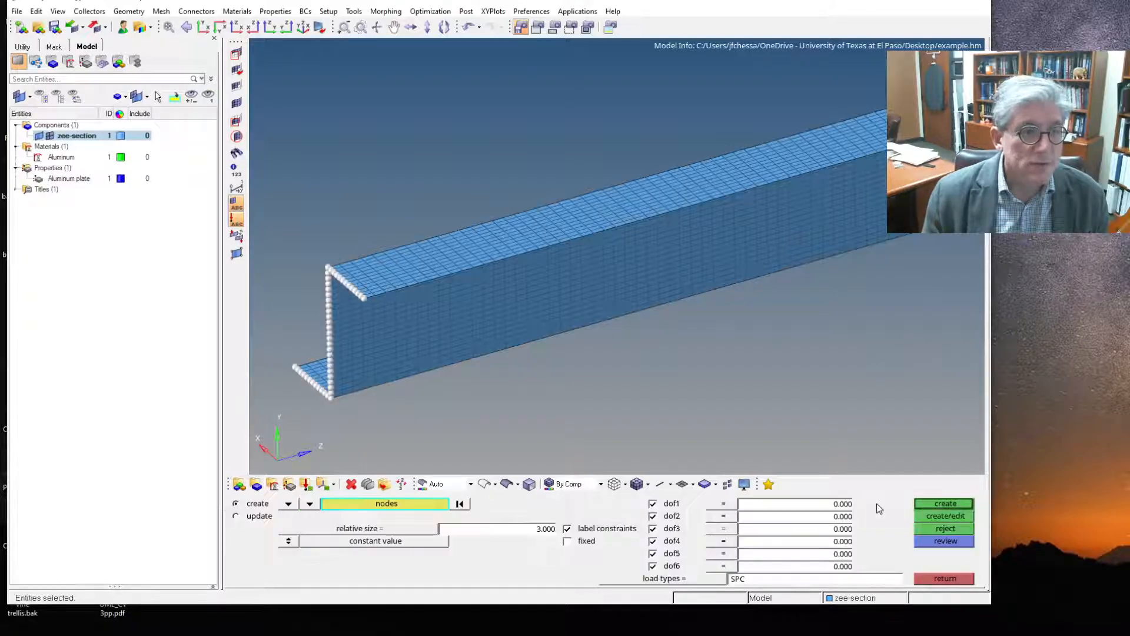
{"action": "left_click", "coordinate": [460, 505]}
Step: Select the nodes by path along the lower flange, web and upper flange end edges and create SPC constraints with dof1 to dof6 at 0
{"action": "left_click", "coordinate": [394, 503]}
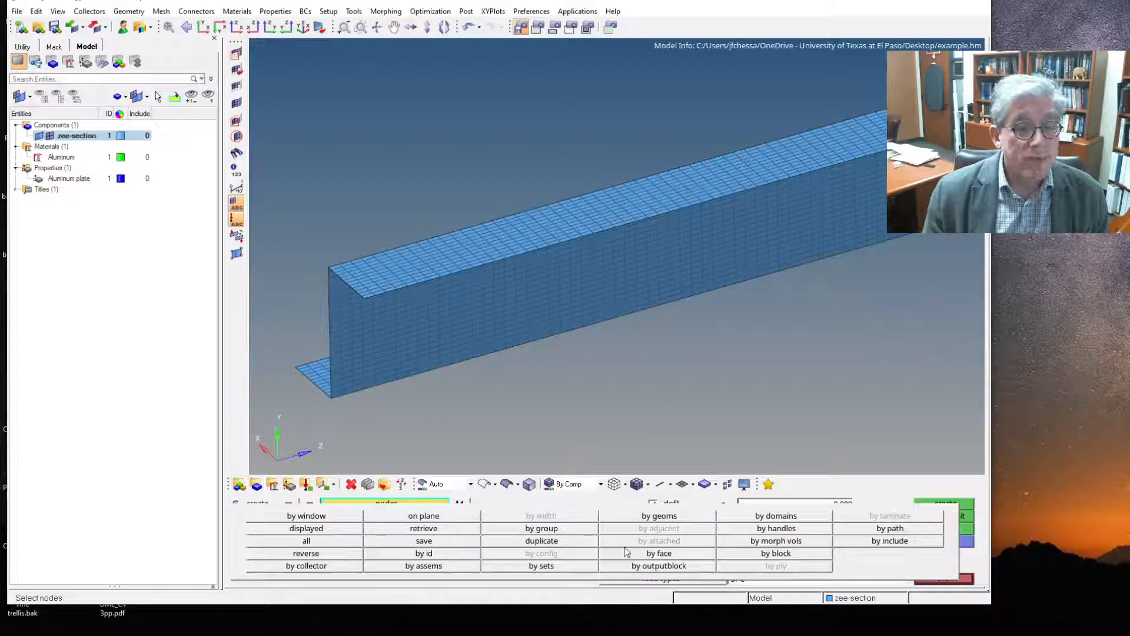
{"action": "left_click", "coordinate": [885, 530]}
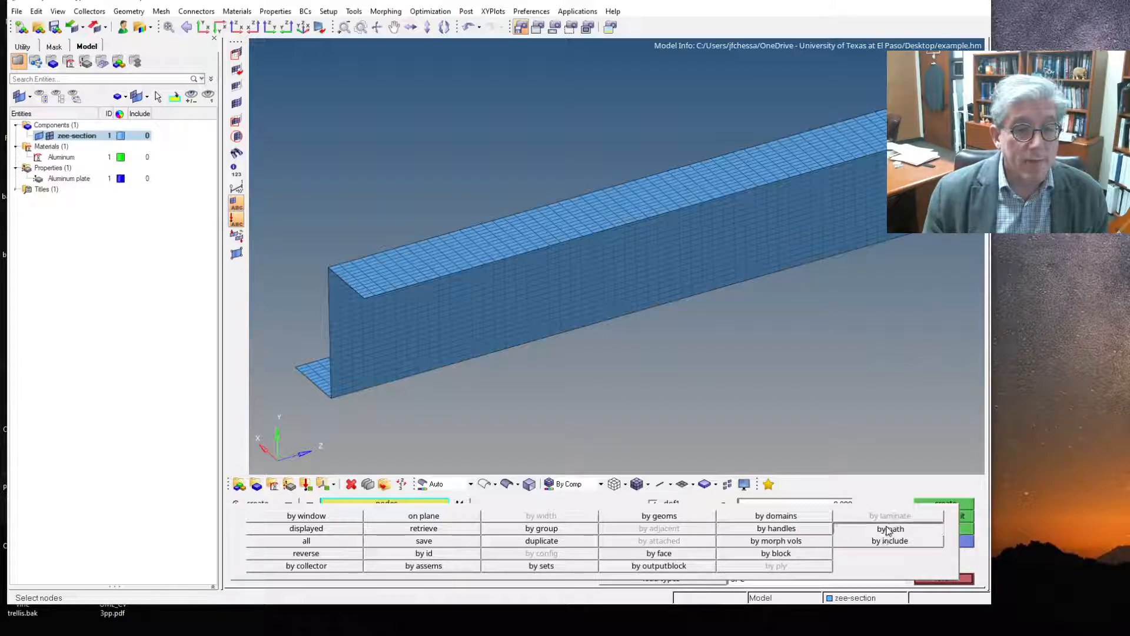
{"action": "left_click", "coordinate": [296, 367]}
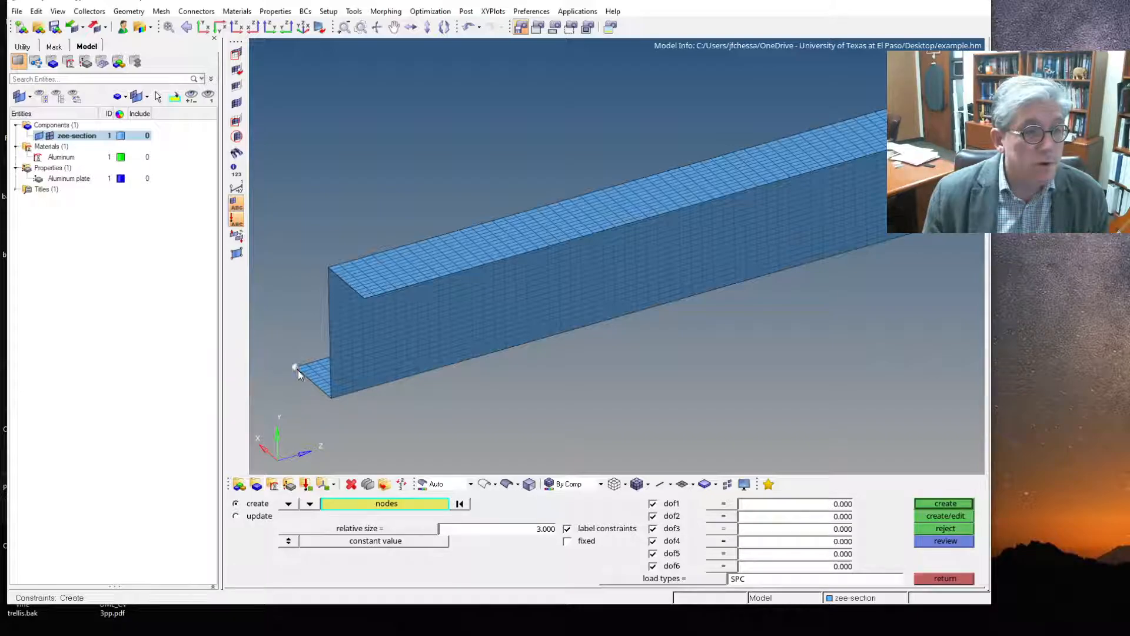
{"action": "left_click", "coordinate": [330, 397]}
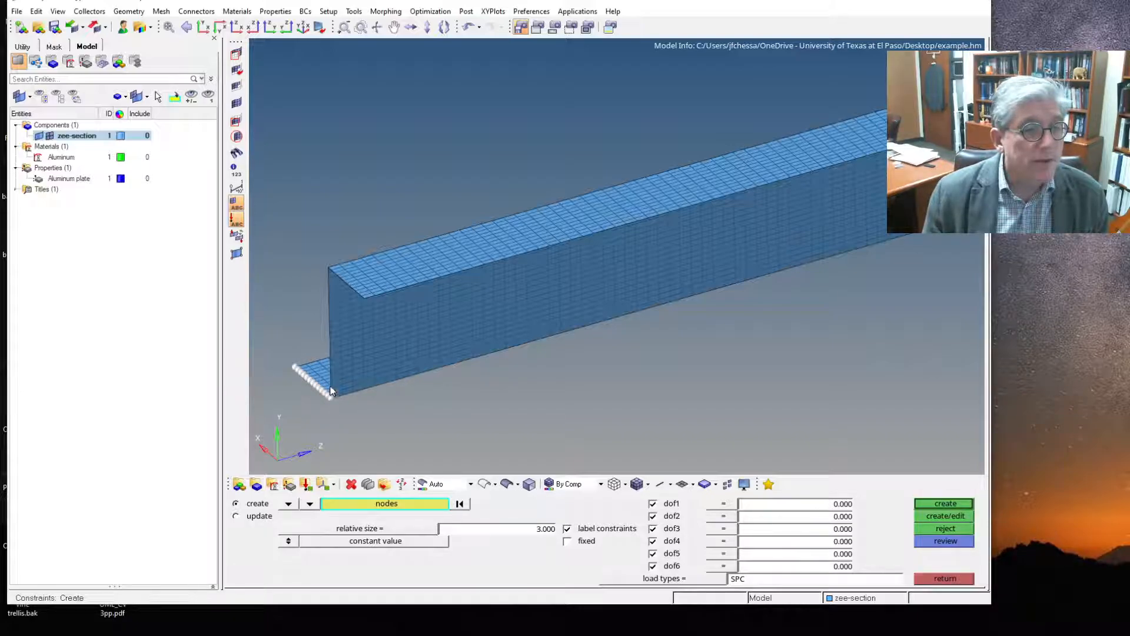
{"action": "left_click", "coordinate": [327, 266]}
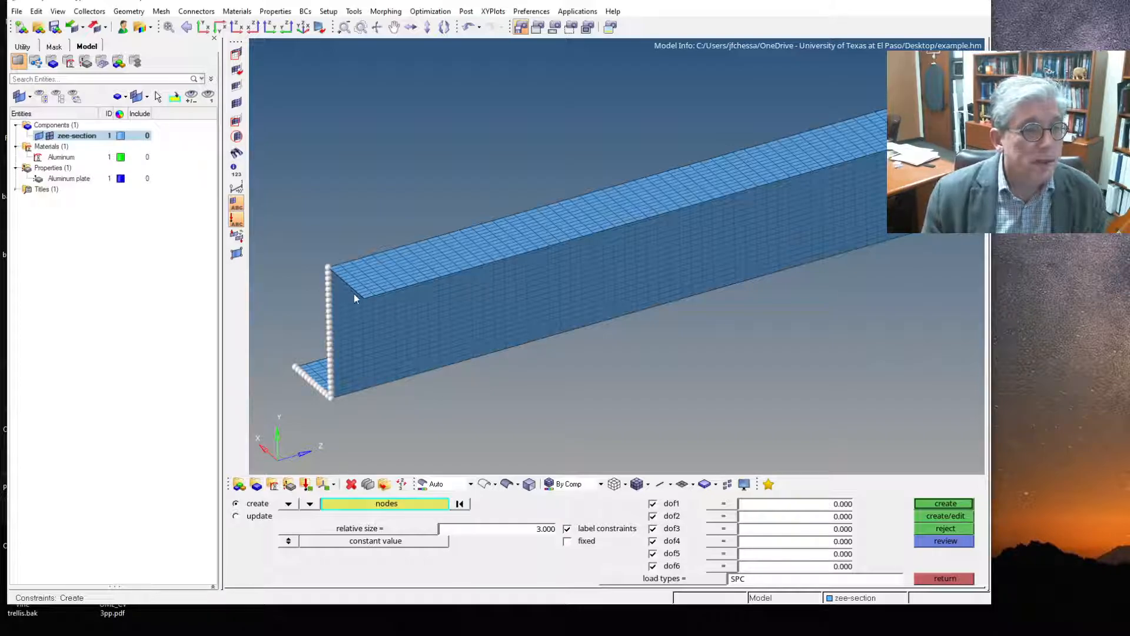
{"action": "scroll", "coordinate": [354, 294], "scroll_direction": "up", "scroll_amount": 3}
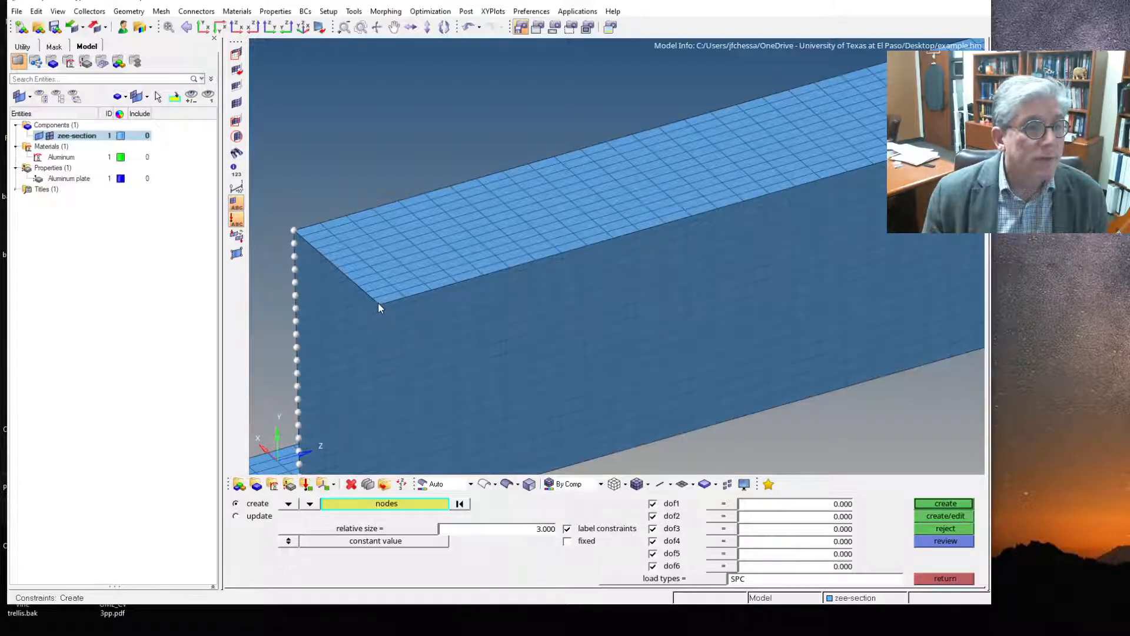
{"action": "left_click", "coordinate": [377, 302]}
{"action": "scroll", "coordinate": [361, 334], "scroll_direction": "down", "scroll_amount": 3}
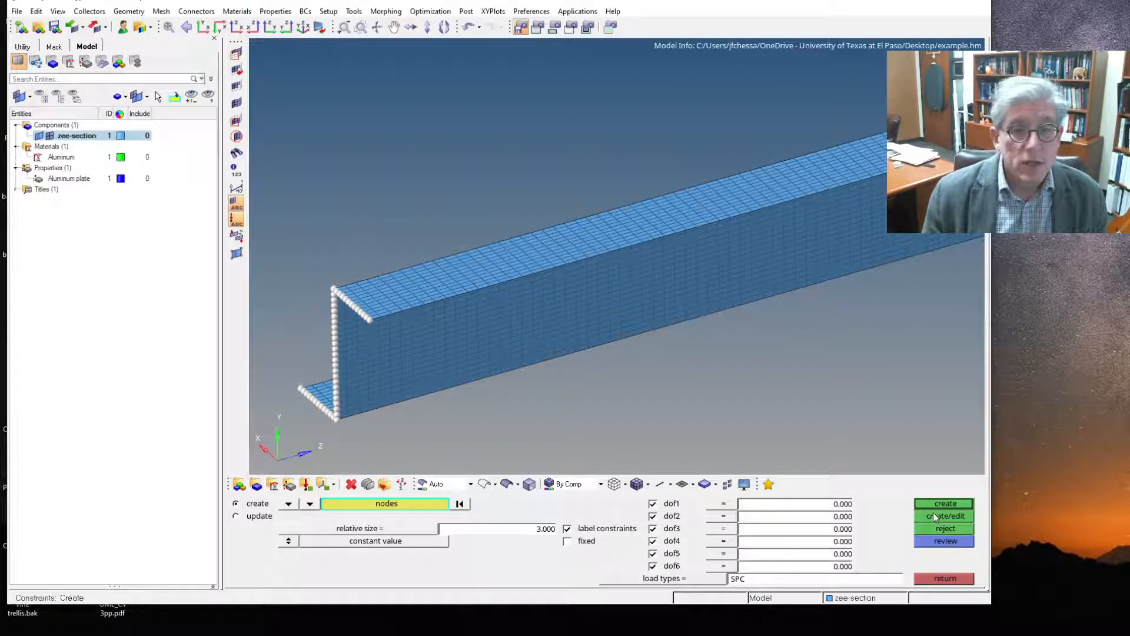
{"action": "left_click", "coordinate": [945, 504]}
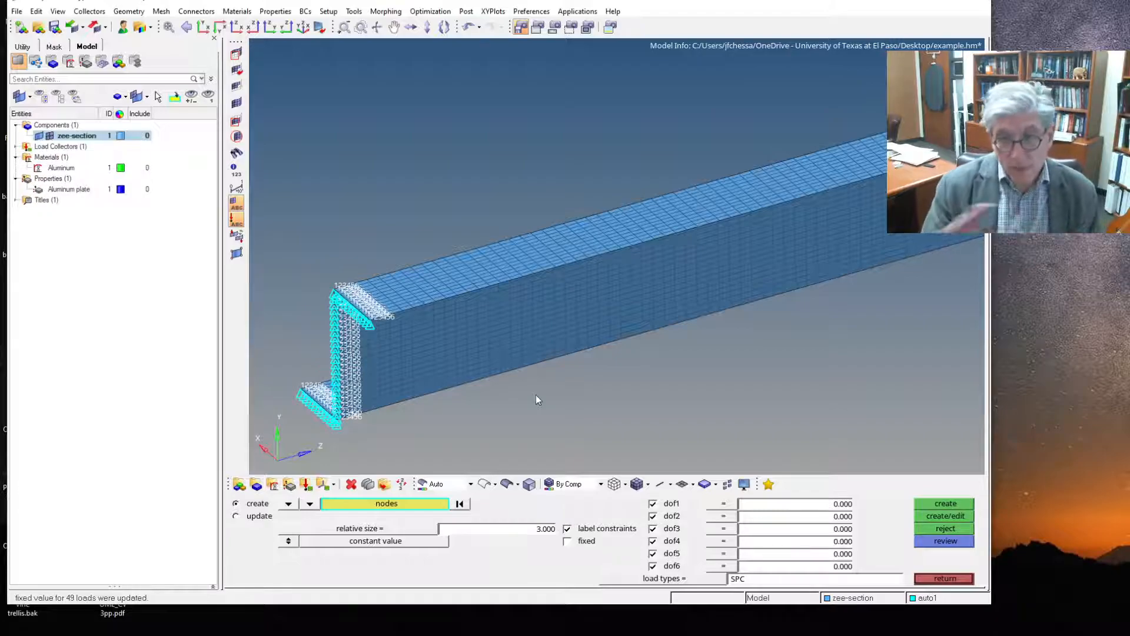
Step: Rename the load collector auto1 as bending and leave the constraints command
{"action": "left_click", "coordinate": [16, 146]}
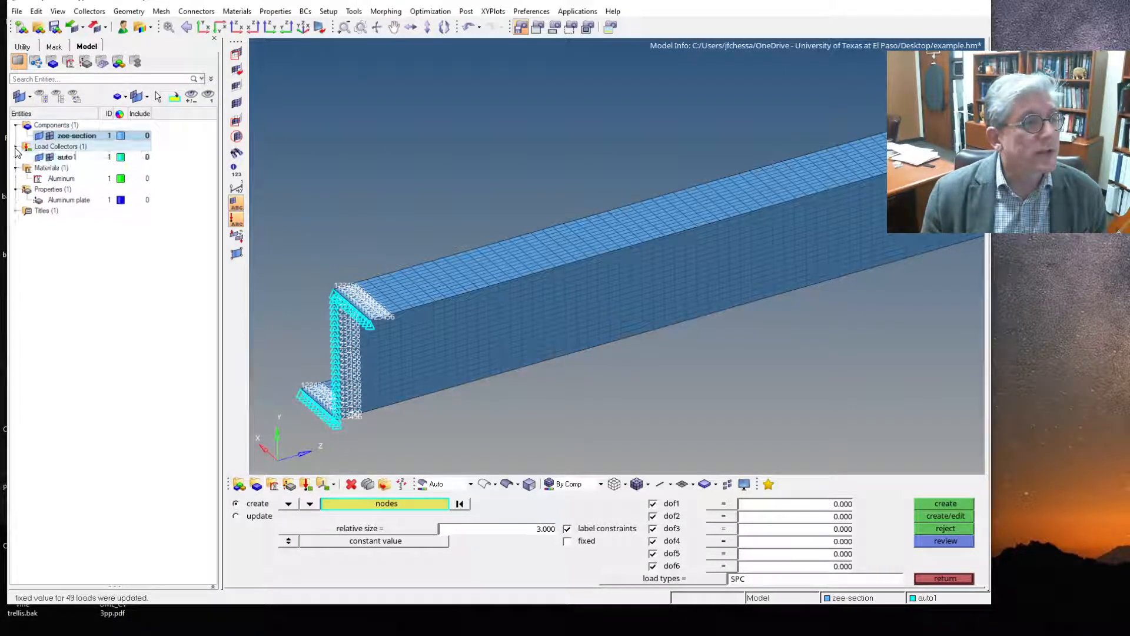
{"action": "left_click", "coordinate": [67, 158]}
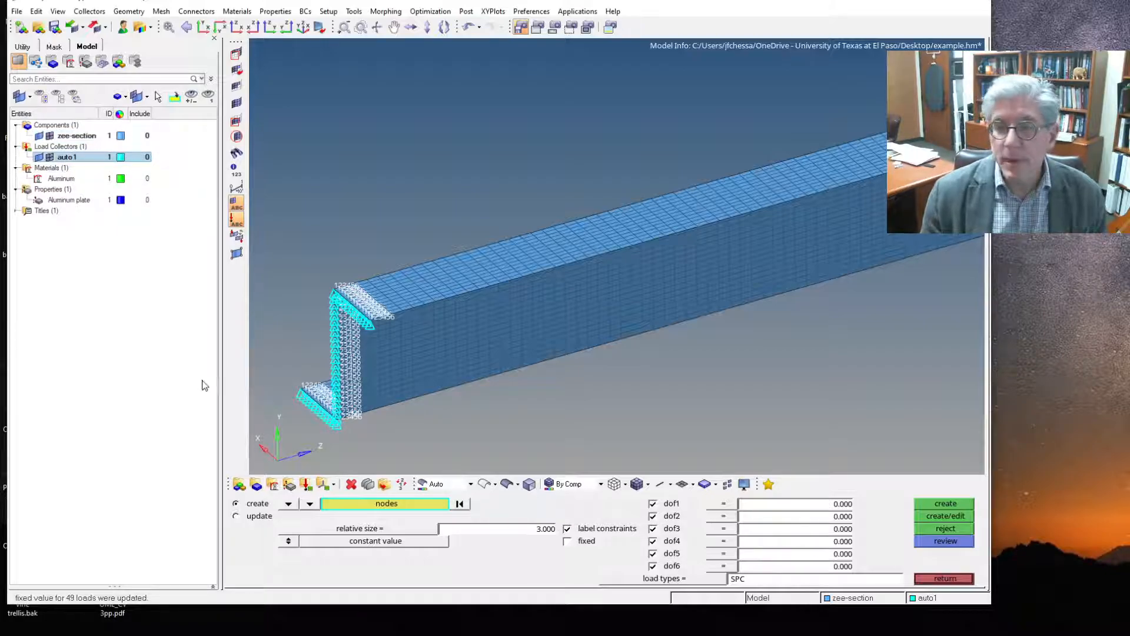
{"action": "right_click", "coordinate": [64, 159]}
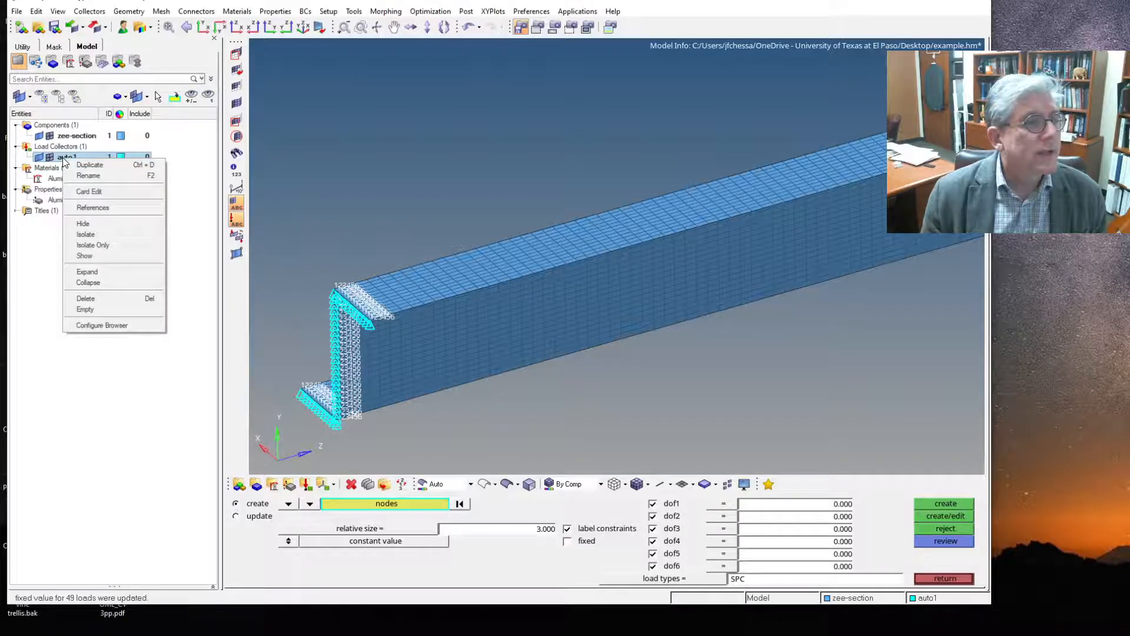
{"action": "left_click", "coordinate": [109, 173]}
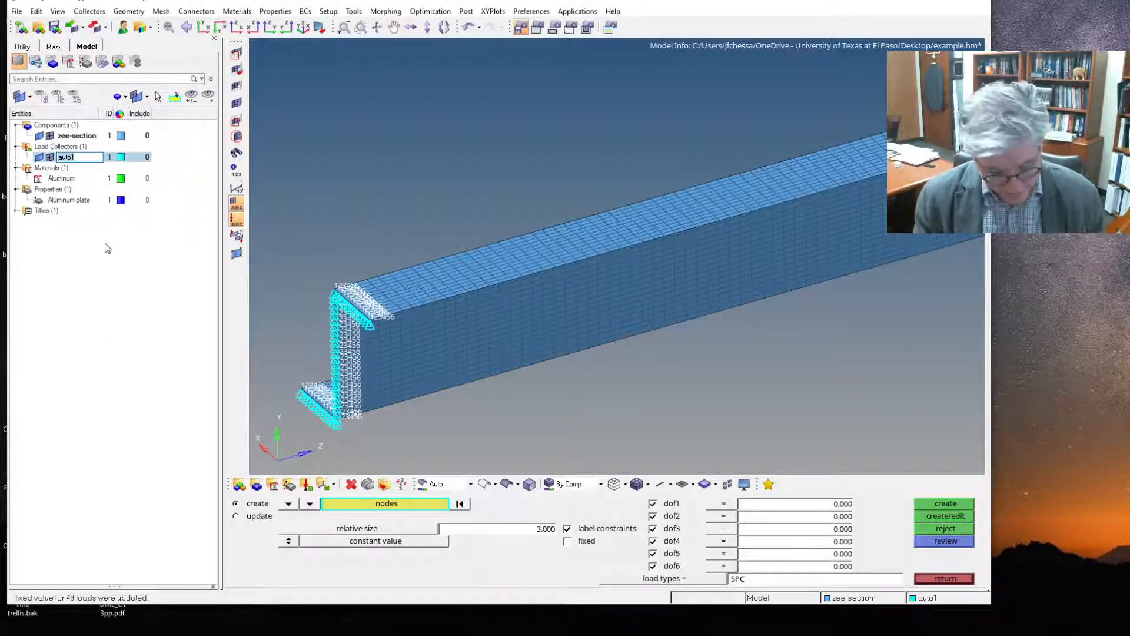
{"action": "type", "text": "bending"}
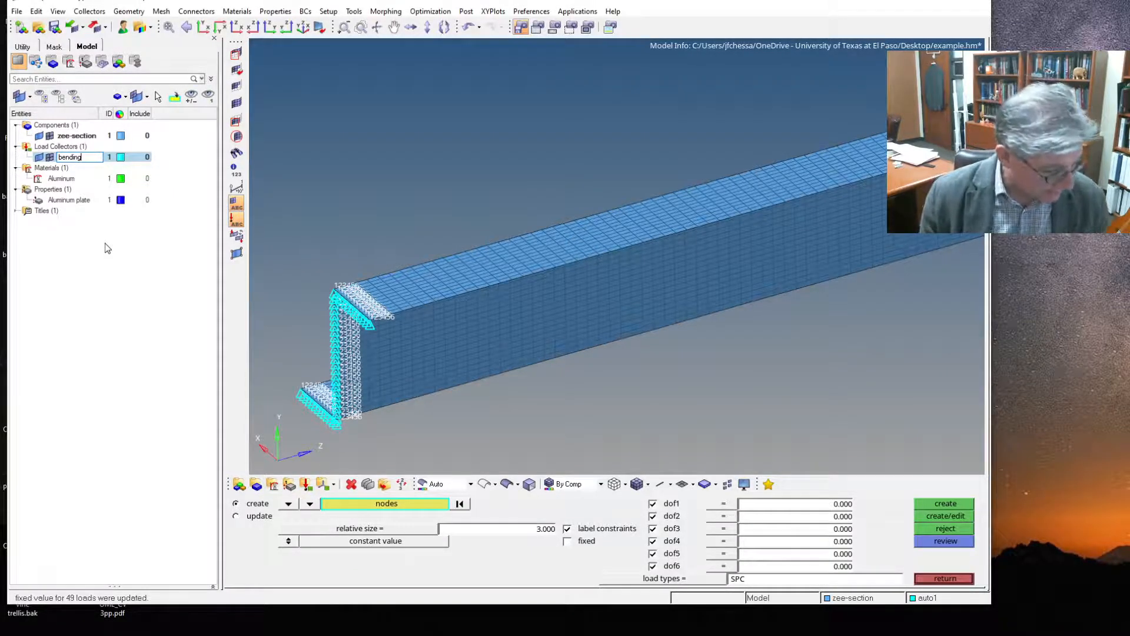
{"action": "left_click", "coordinate": [127, 310]}
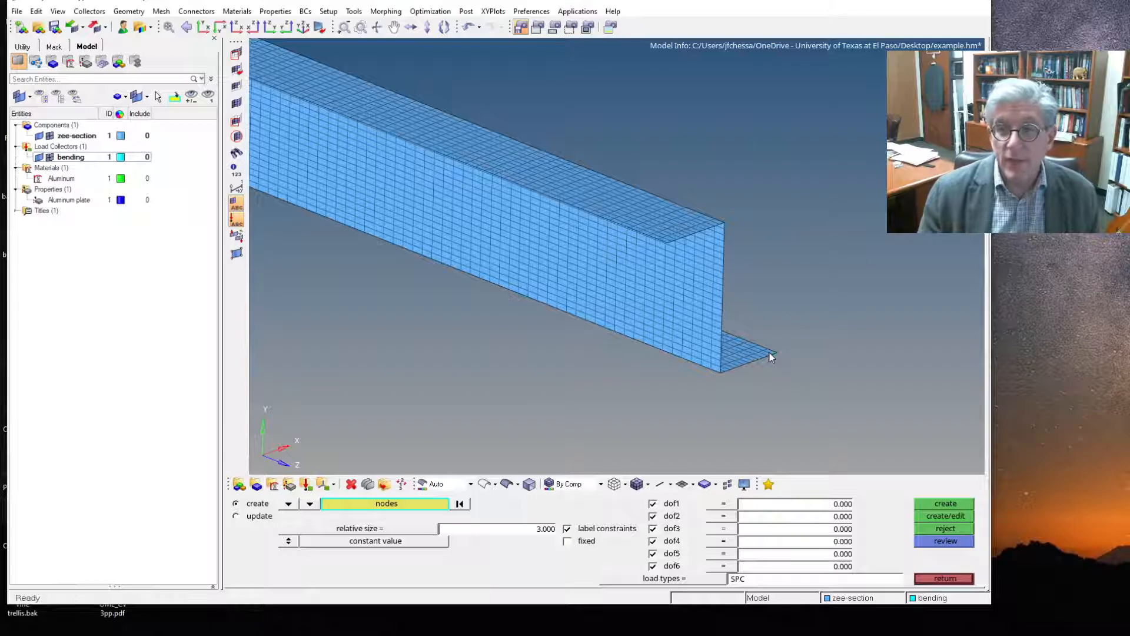
{"action": "left_click", "coordinate": [936, 579]}
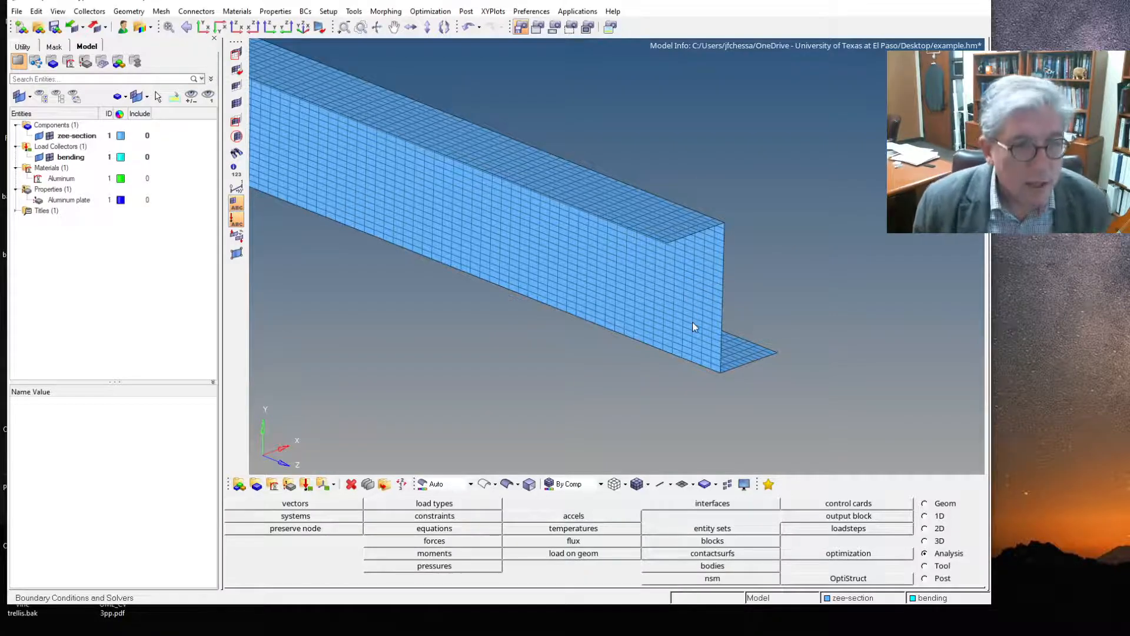
Step: Interpolate one node midway between the upper and lower web corner nodes at the beam's free end, with linear bias
{"action": "scroll", "coordinate": [704, 320], "scroll_direction": "up", "scroll_amount": 2}
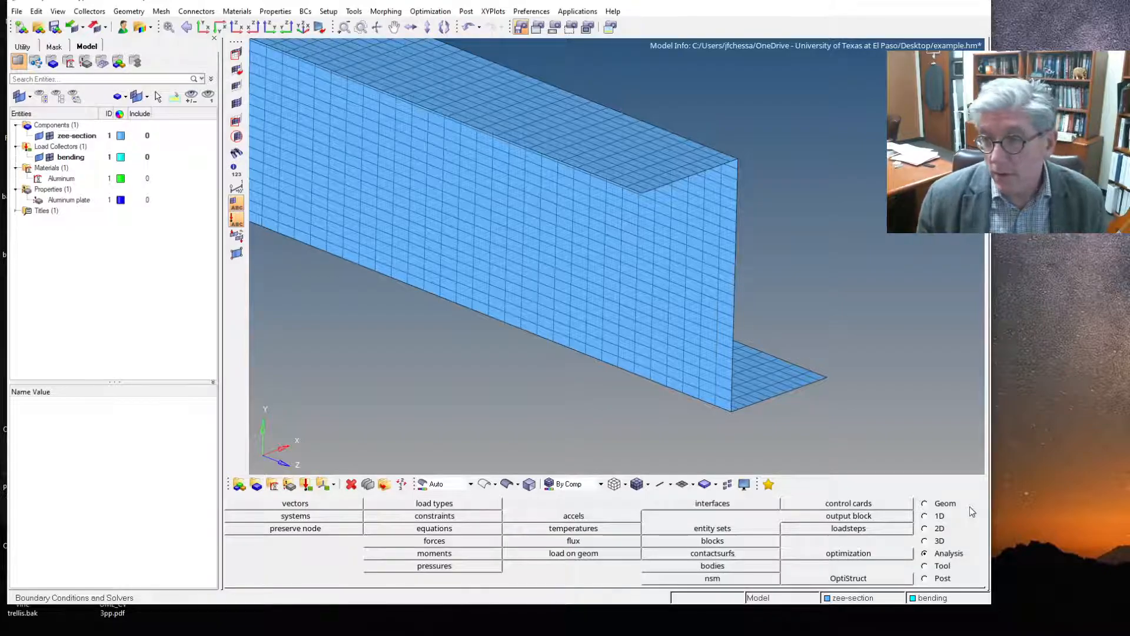
{"action": "left_click", "coordinate": [954, 507]}
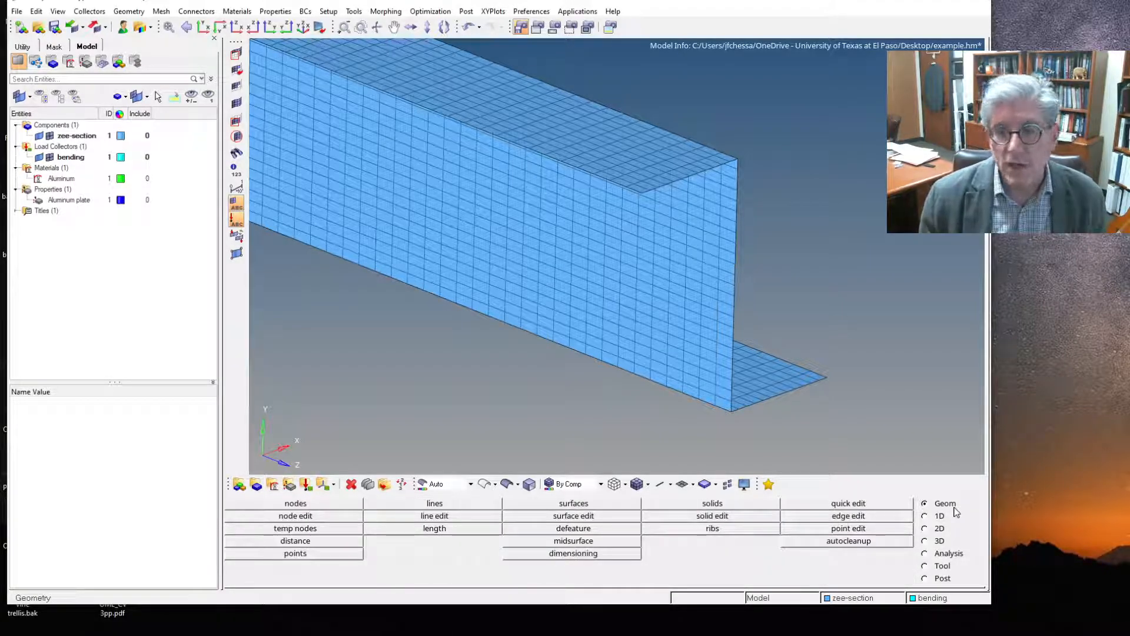
{"action": "left_click", "coordinate": [315, 503]}
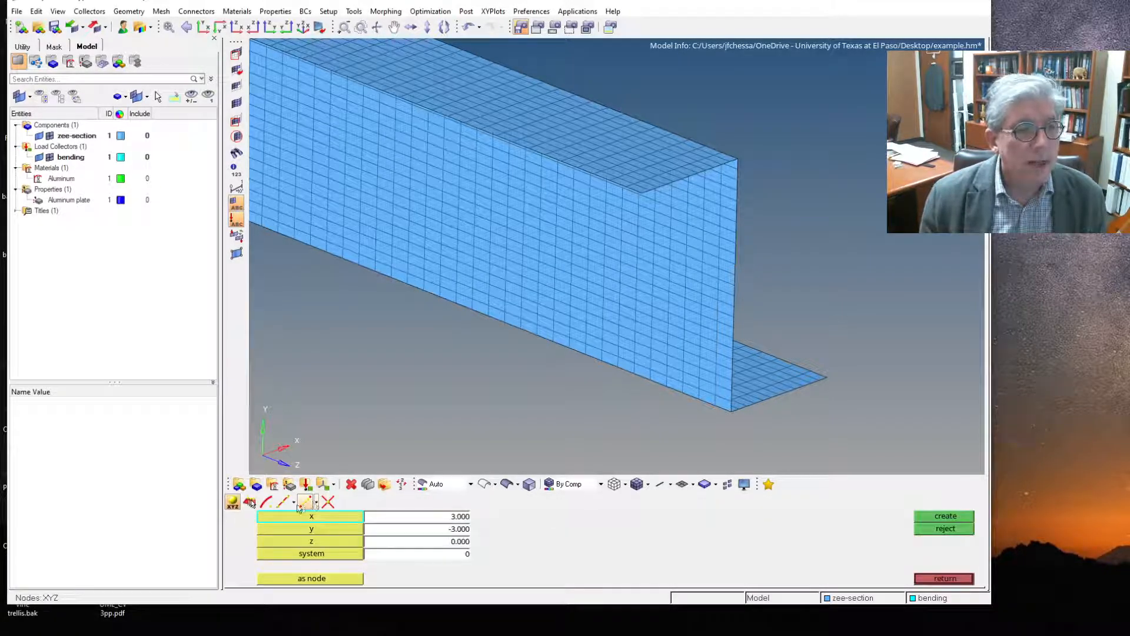
{"action": "left_click", "coordinate": [311, 505]}
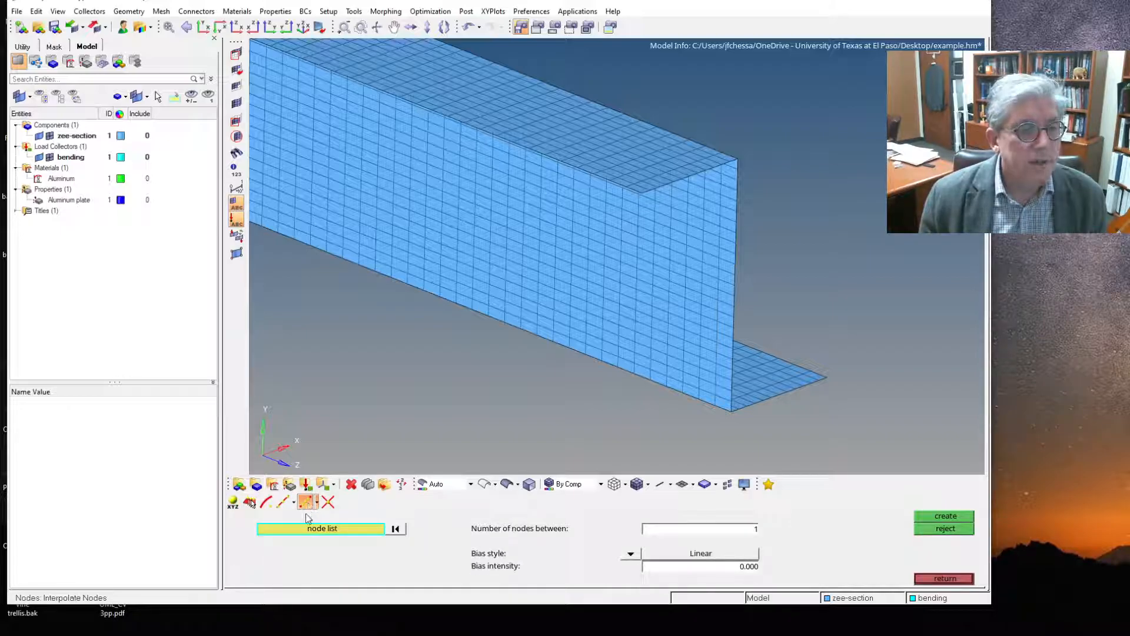
{"action": "left_click", "coordinate": [315, 504]}
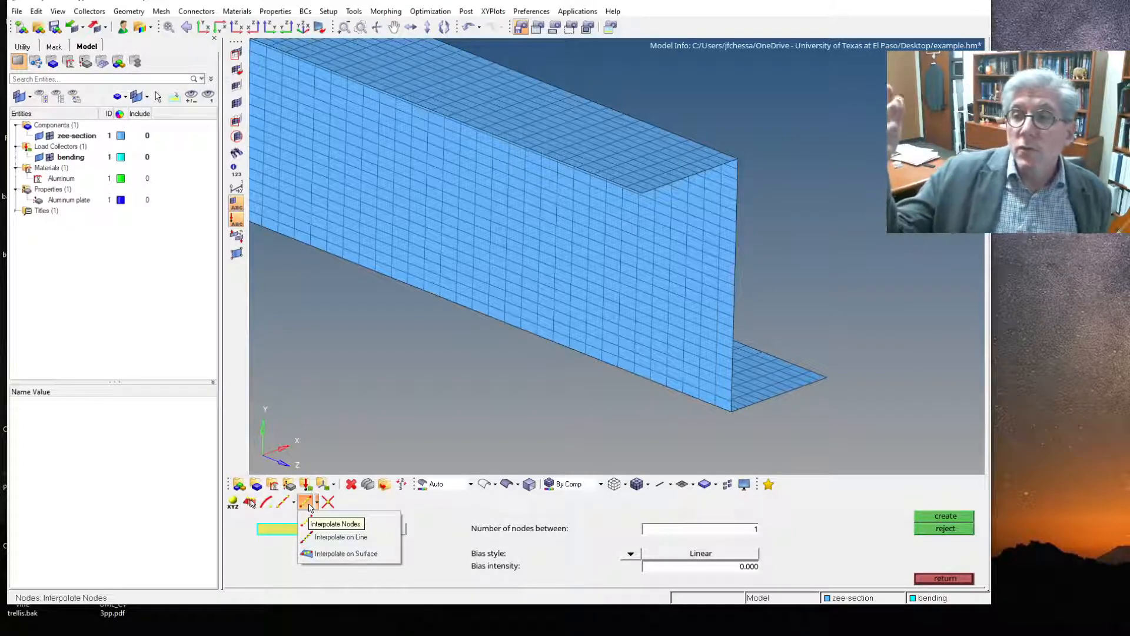
{"action": "left_click", "coordinate": [332, 524]}
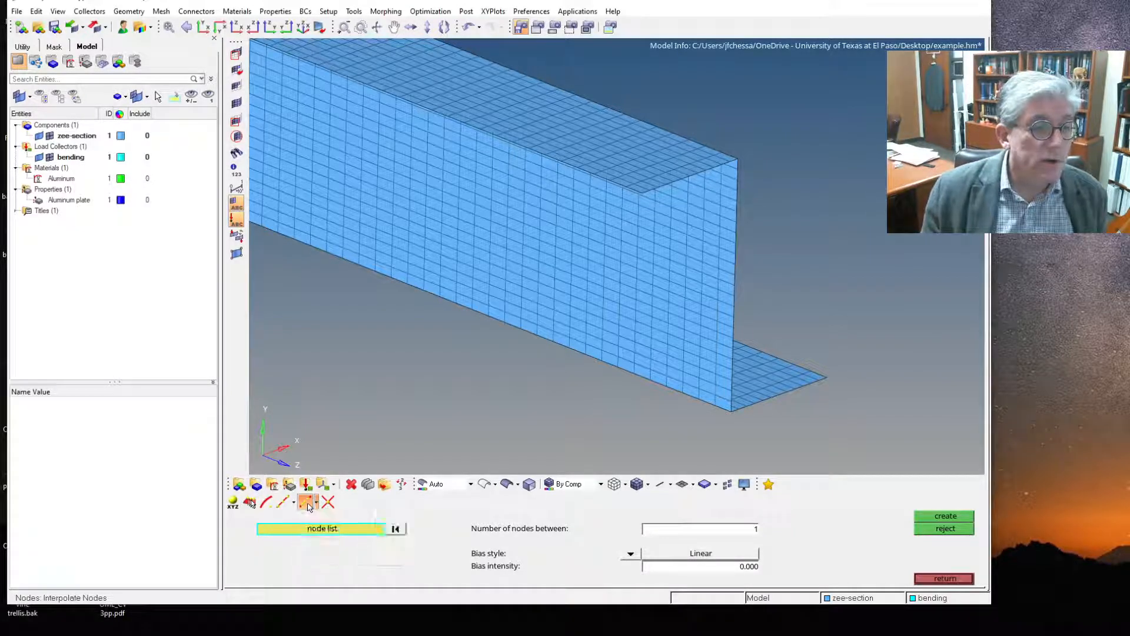
{"action": "left_click", "coordinate": [736, 160]}
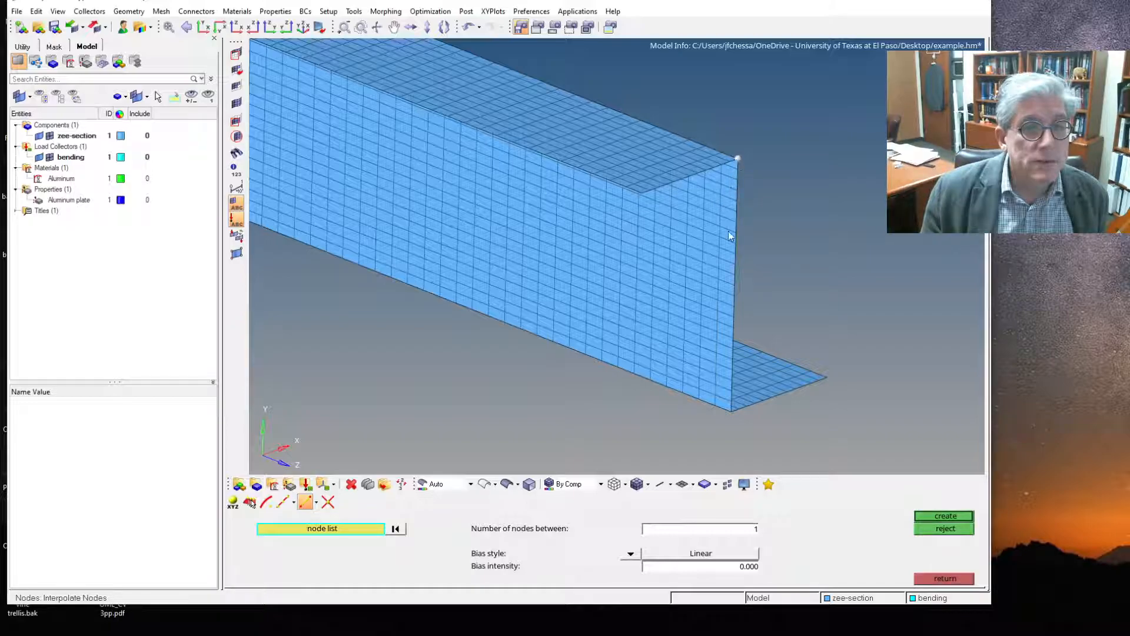
{"action": "left_click", "coordinate": [730, 412]}
{"action": "left_click", "coordinate": [724, 532]}
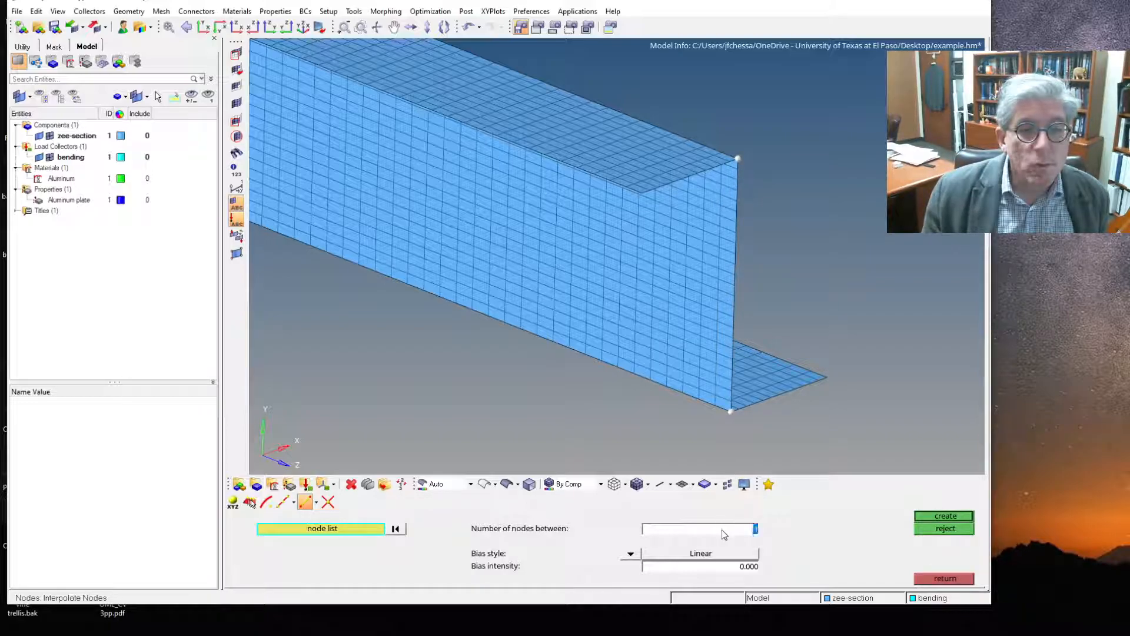
{"action": "left_click", "coordinate": [931, 516]}
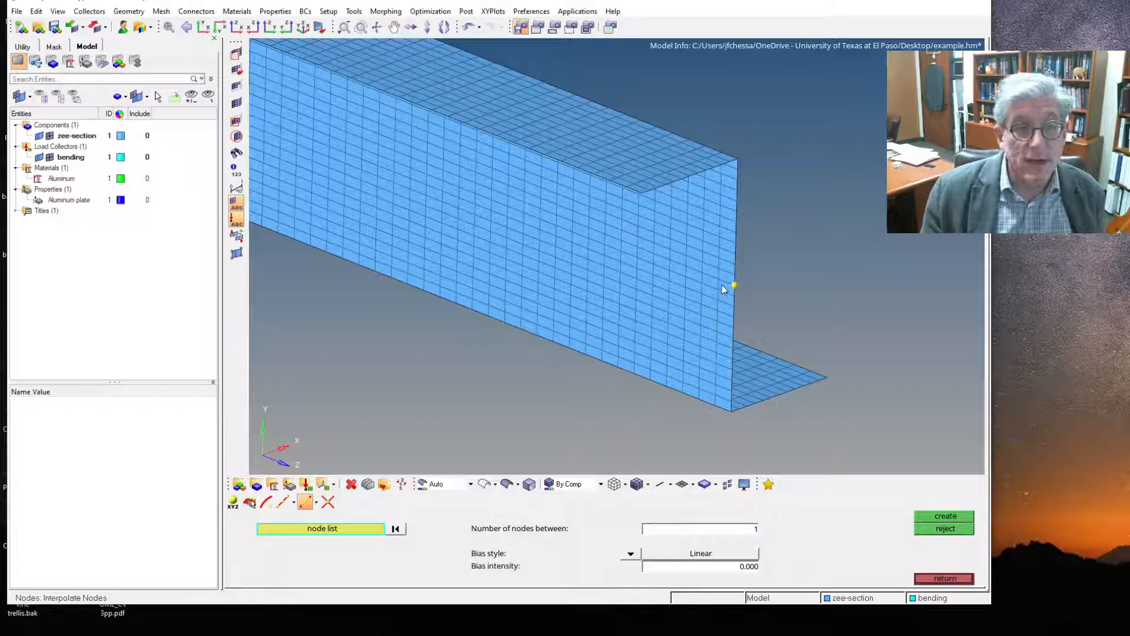
{"action": "scroll", "coordinate": [724, 288], "scroll_direction": "up", "scroll_amount": 5}
{"action": "scroll", "coordinate": [740, 270], "scroll_direction": "up", "scroll_amount": 3}
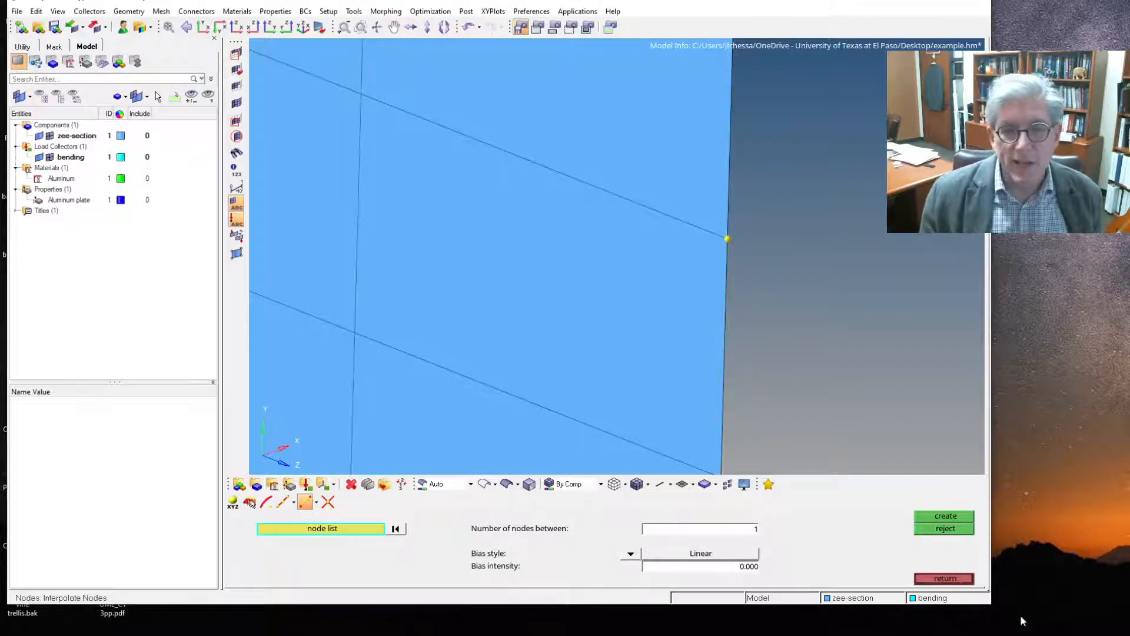
{"action": "left_click", "coordinate": [944, 580]}
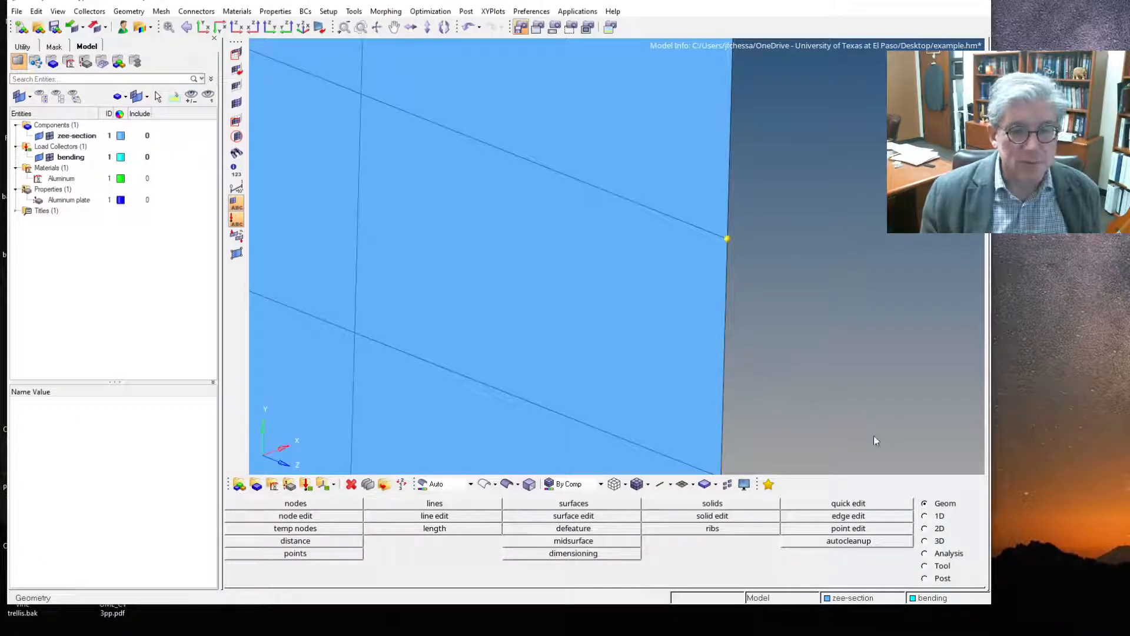
Step: Translate the interpolated mid-web node by 1.000 in the positive z-axis direction, off the free end
{"action": "left_click", "coordinate": [958, 555]}
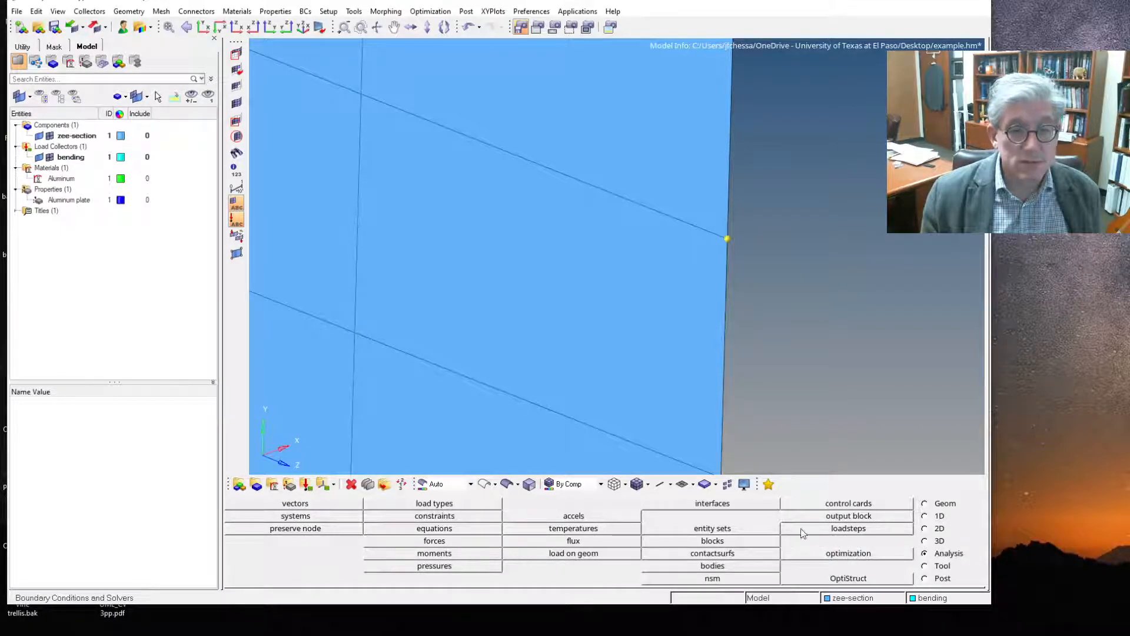
{"action": "left_click", "coordinate": [939, 568]}
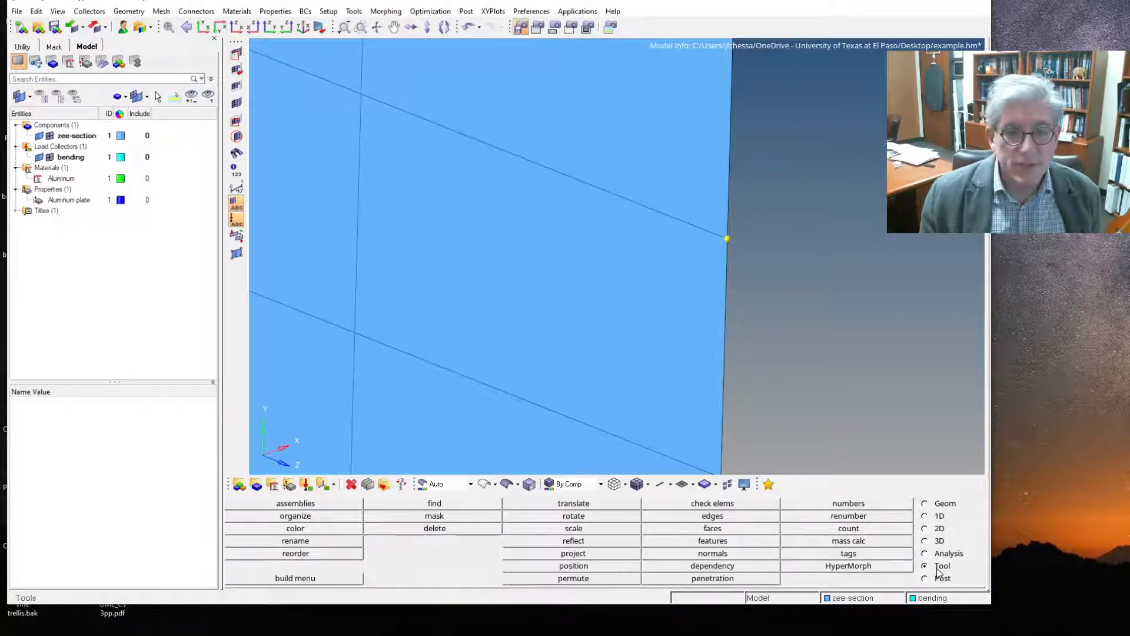
{"action": "left_click", "coordinate": [575, 505]}
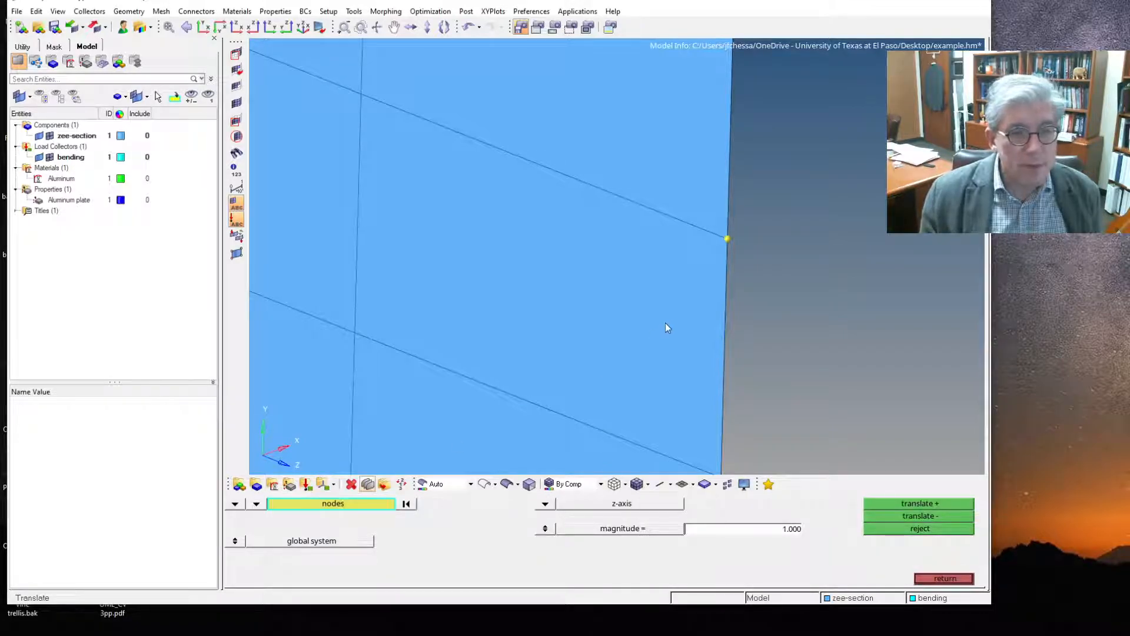
{"action": "left_click", "coordinate": [728, 240]}
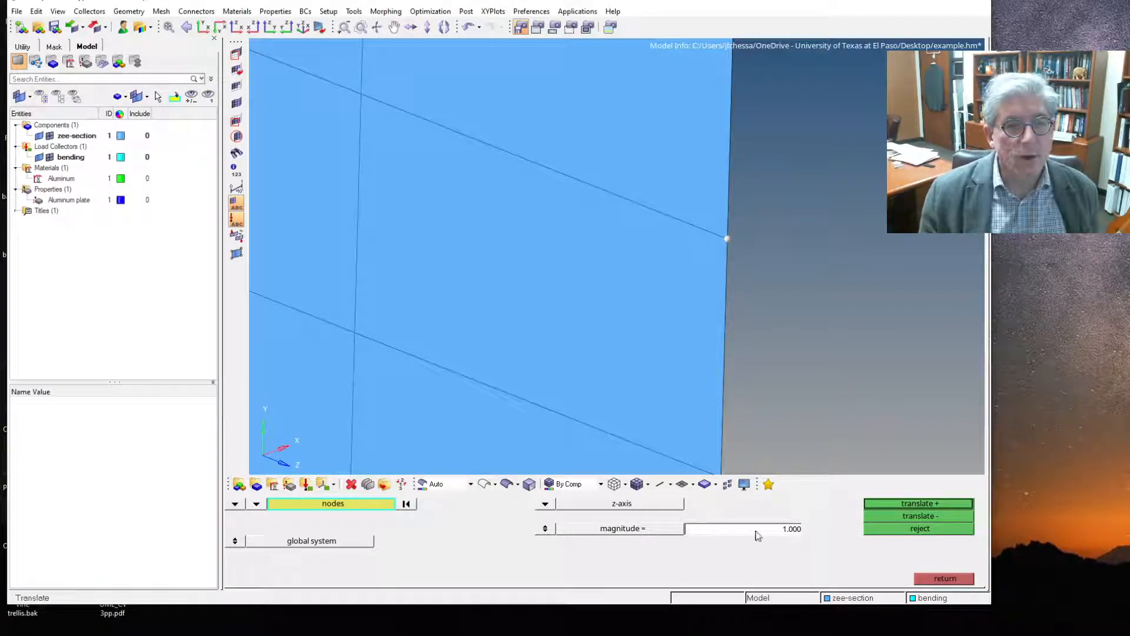
{"action": "left_click", "coordinate": [900, 504]}
{"action": "scroll", "coordinate": [777, 453], "scroll_direction": "down", "scroll_amount": 3}
{"action": "scroll", "coordinate": [773, 450], "scroll_direction": "down", "scroll_amount": 10}
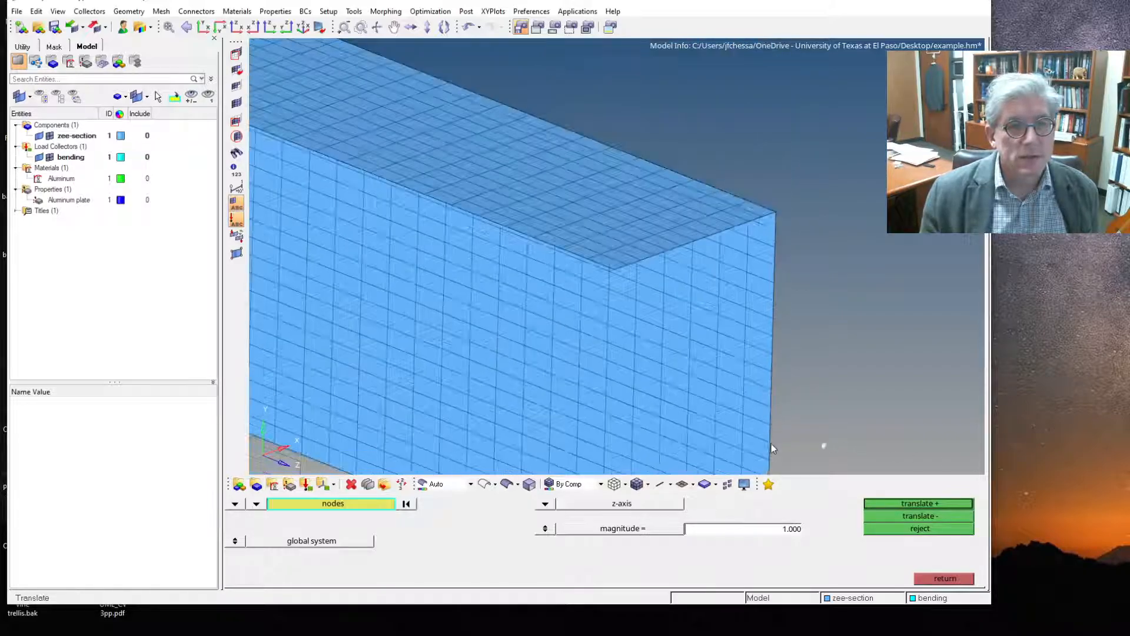
{"action": "scroll", "coordinate": [774, 462], "scroll_direction": "up", "scroll_amount": 5}
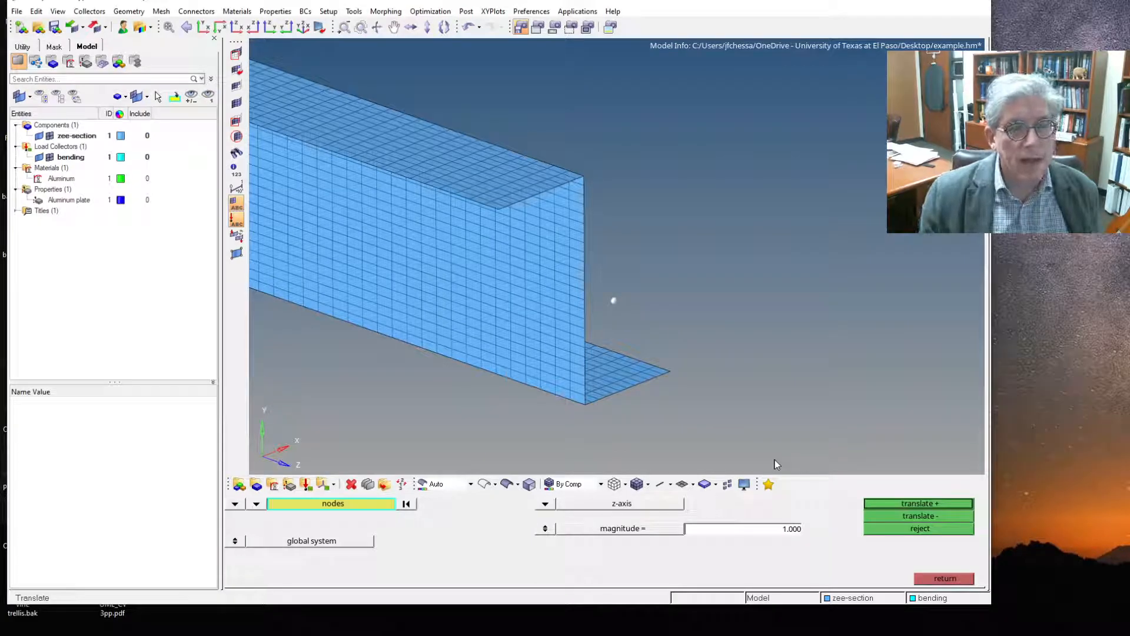
{"action": "left_click", "coordinate": [942, 579]}
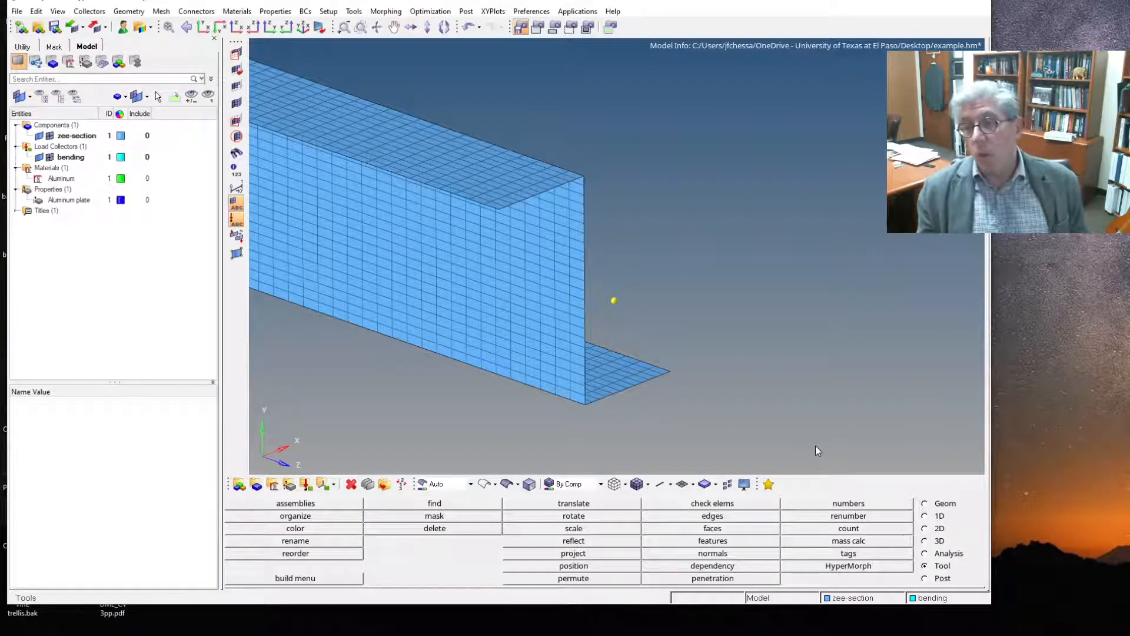
Step: Start a 1D RBE3 element with the offset node beyond the free end as its dependent node
{"action": "left_click", "coordinate": [940, 518]}
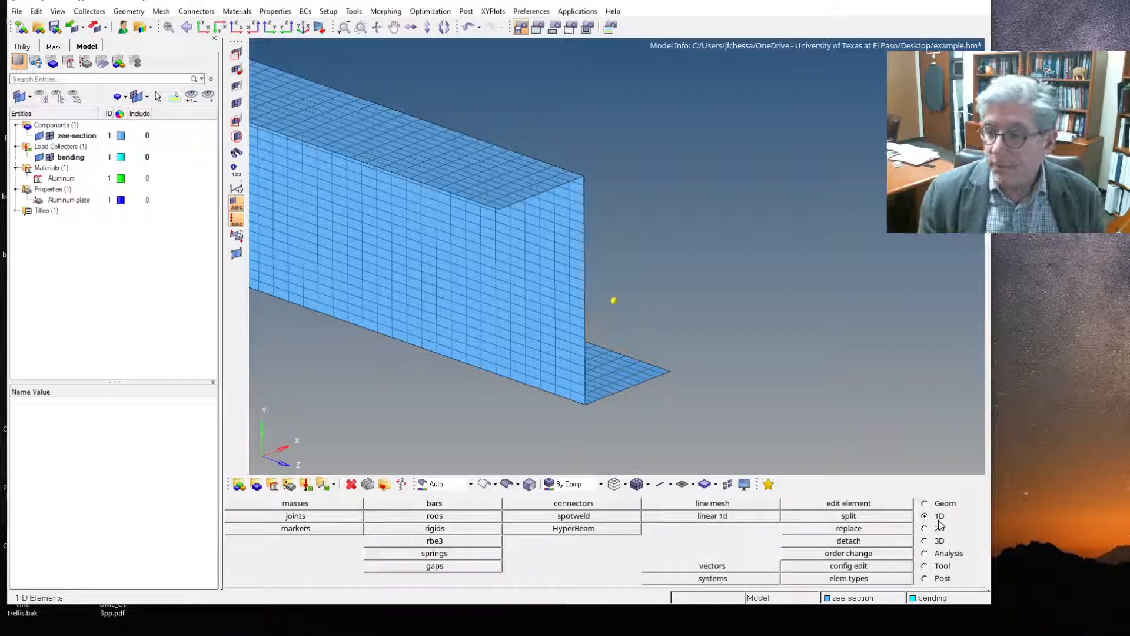
{"action": "left_click", "coordinate": [433, 540]}
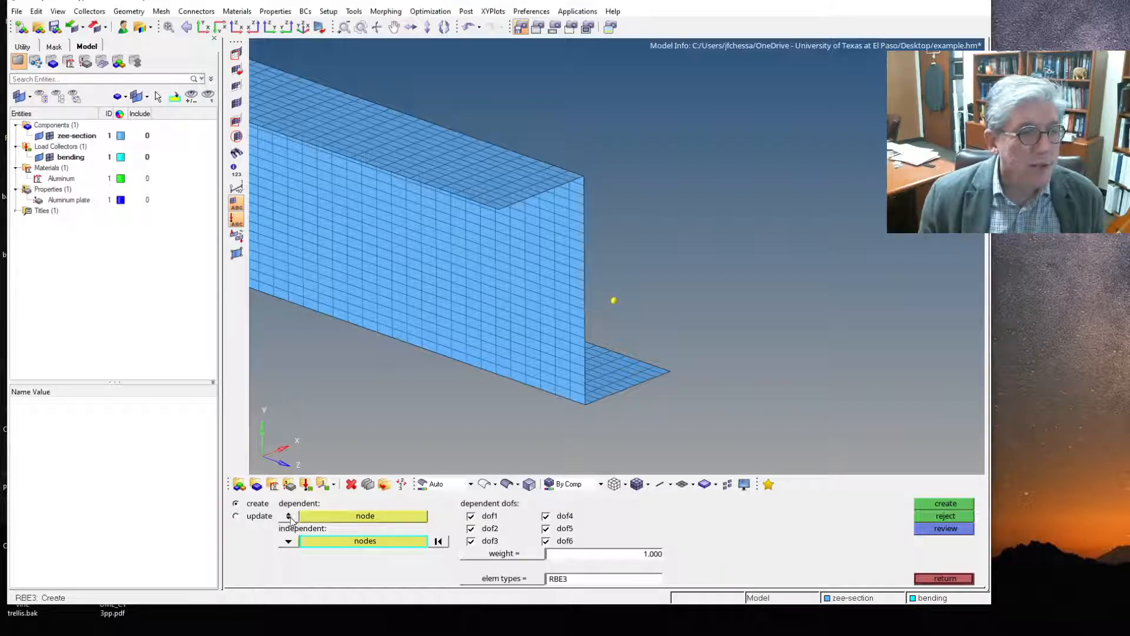
{"action": "left_click", "coordinate": [327, 518]}
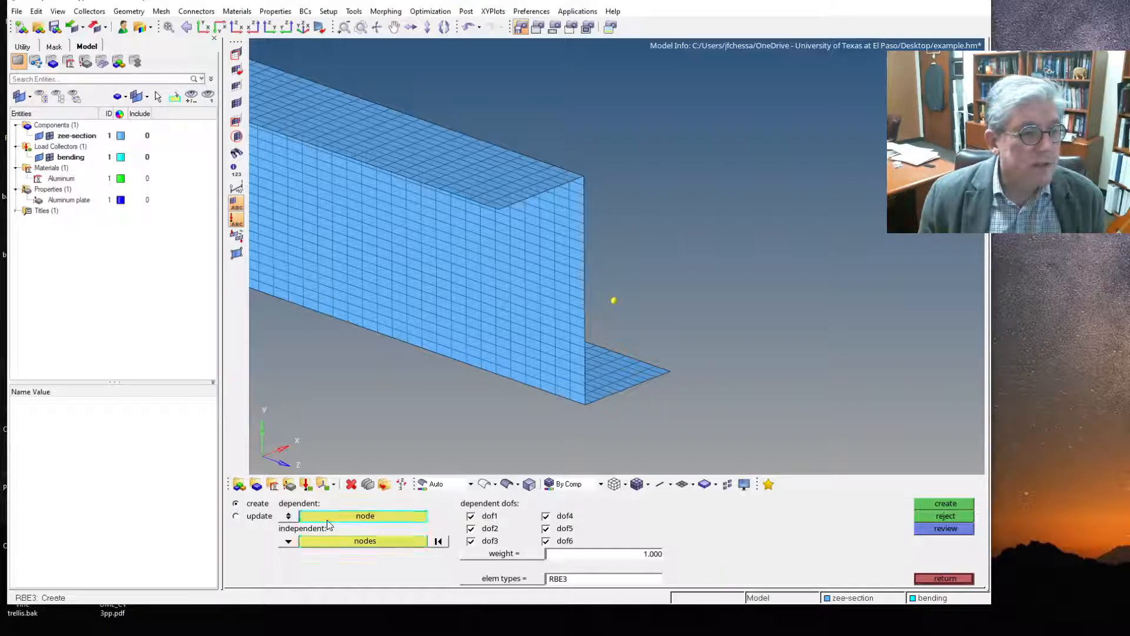
{"action": "left_click", "coordinate": [614, 302]}
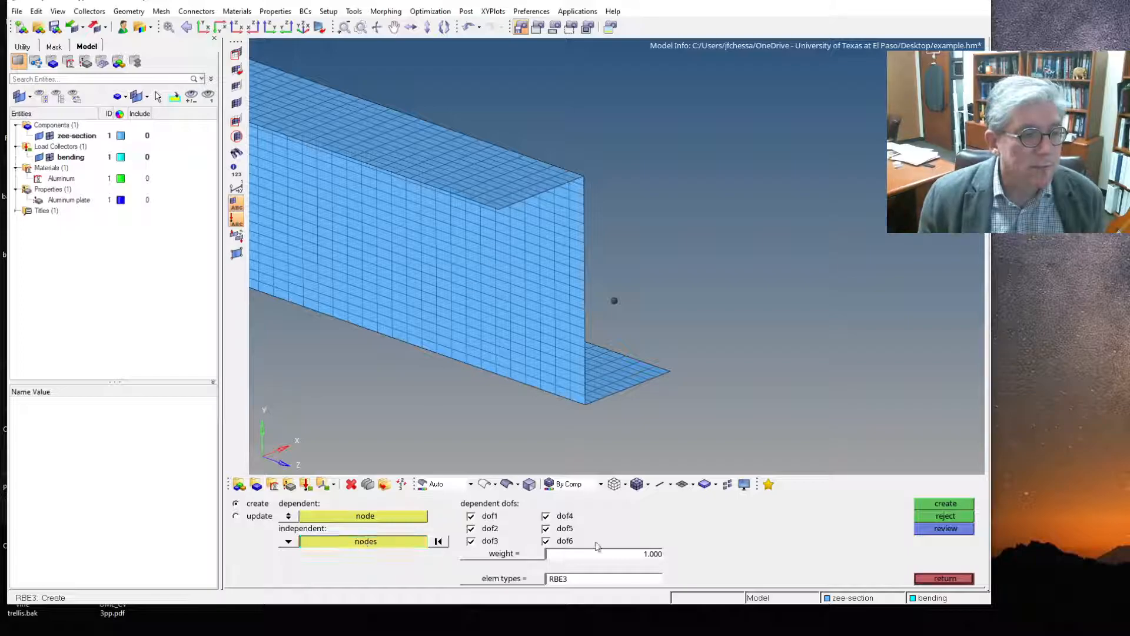
Step: Select the free-end nodes on a plane through three section corner nodes as independent nodes and create the RBE3 with weight 1.000
{"action": "left_click", "coordinate": [355, 542]}
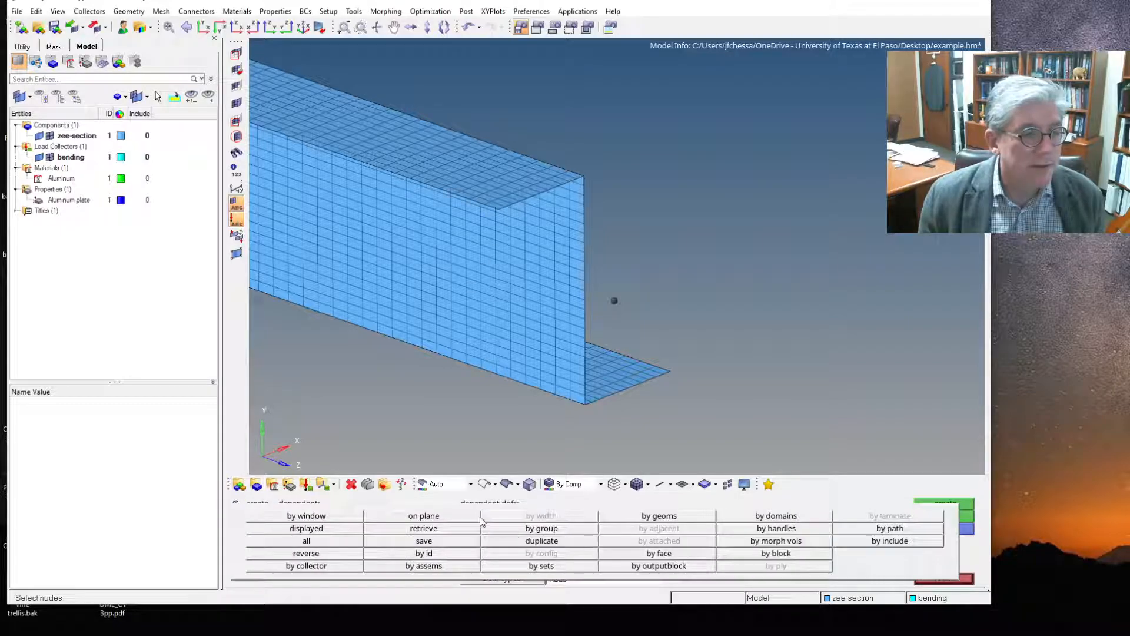
{"action": "left_click", "coordinate": [434, 515]}
{"action": "left_click", "coordinate": [584, 176]}
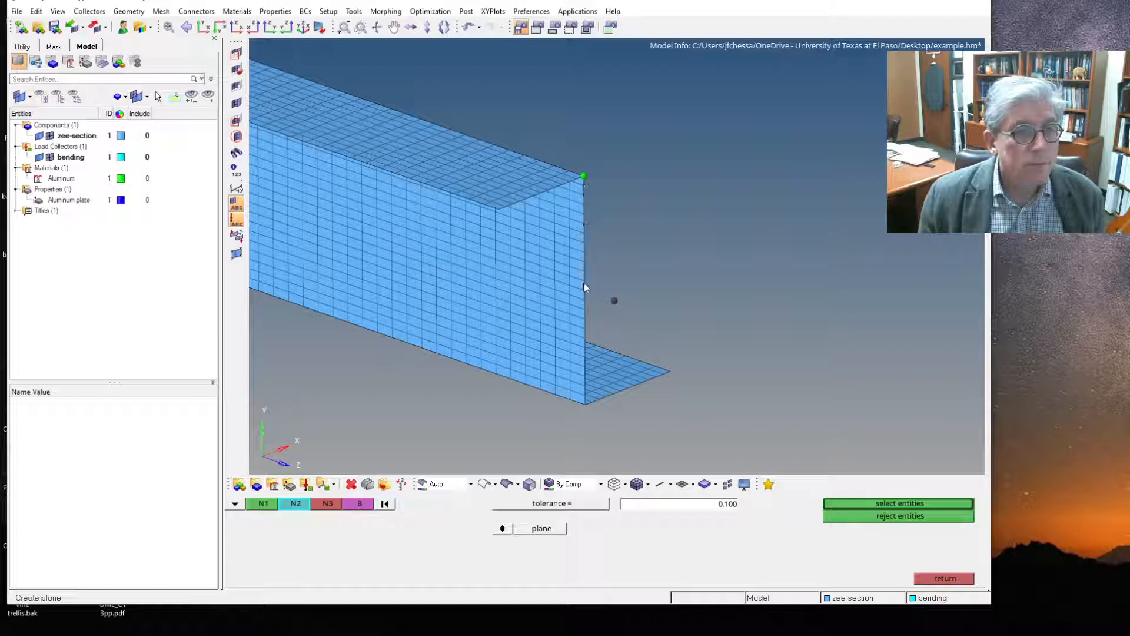
{"action": "left_click", "coordinate": [582, 405]}
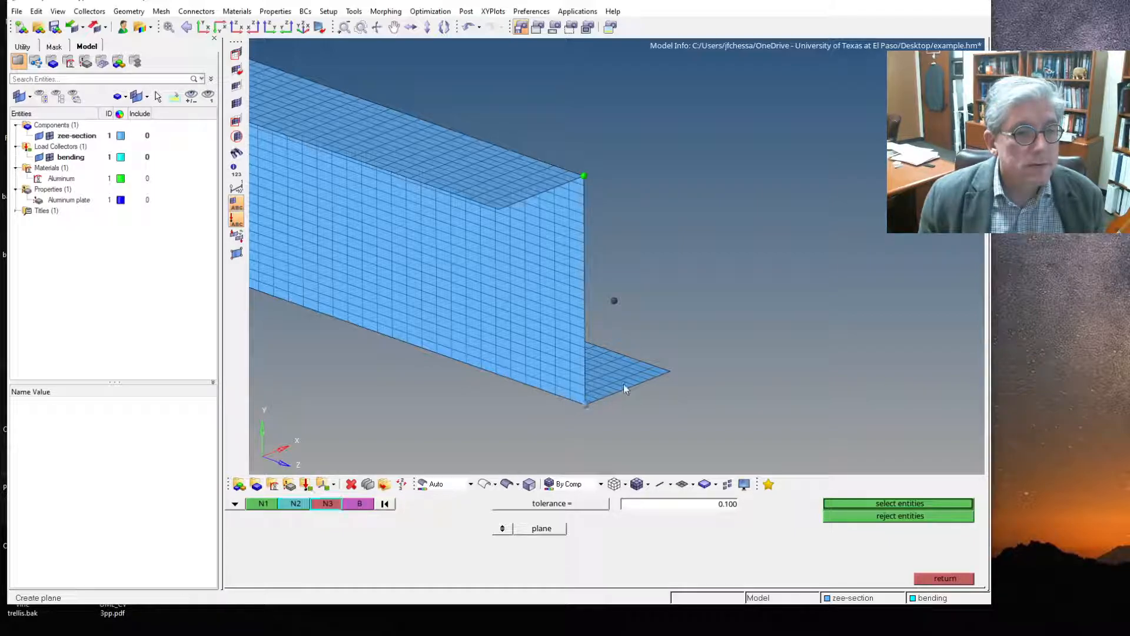
{"action": "left_click", "coordinate": [669, 371]}
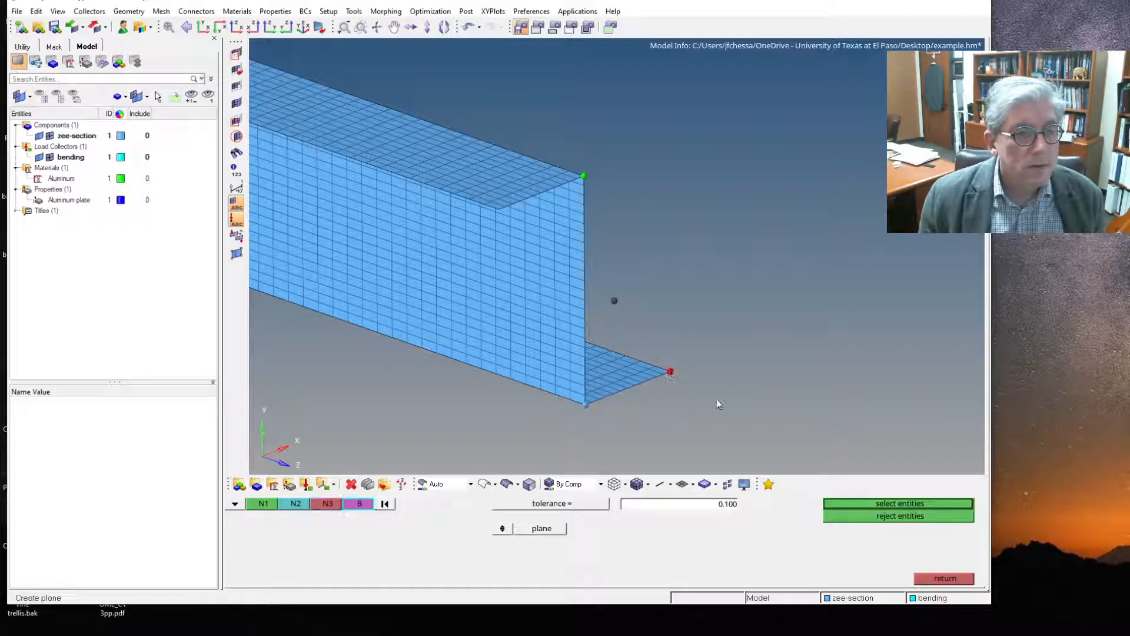
{"action": "left_click", "coordinate": [899, 503]}
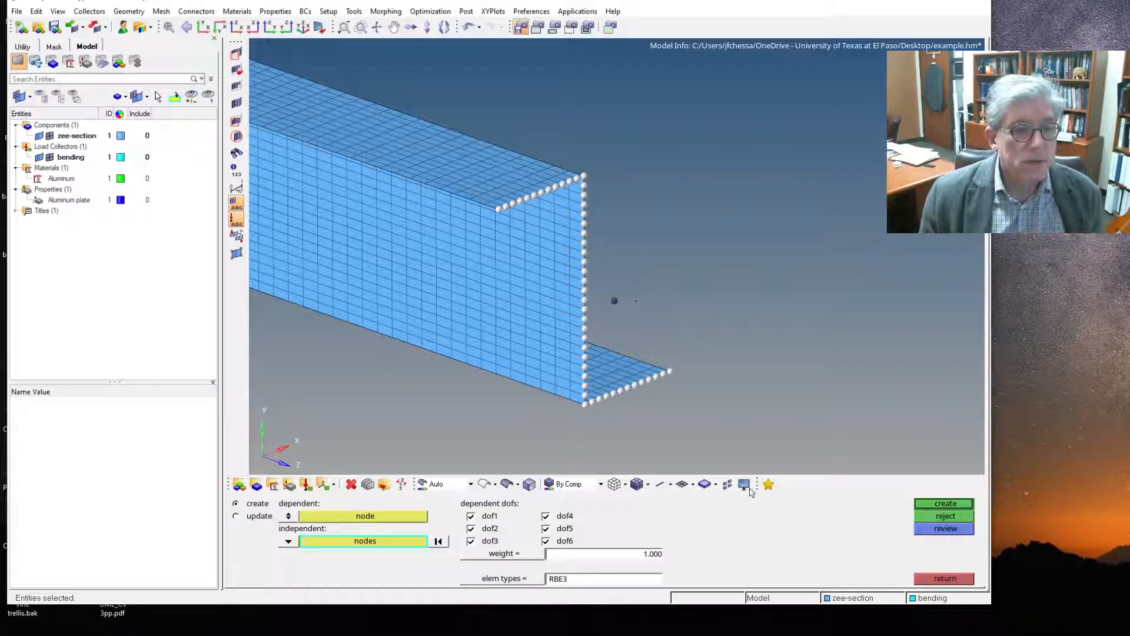
{"action": "left_click", "coordinate": [945, 503]}
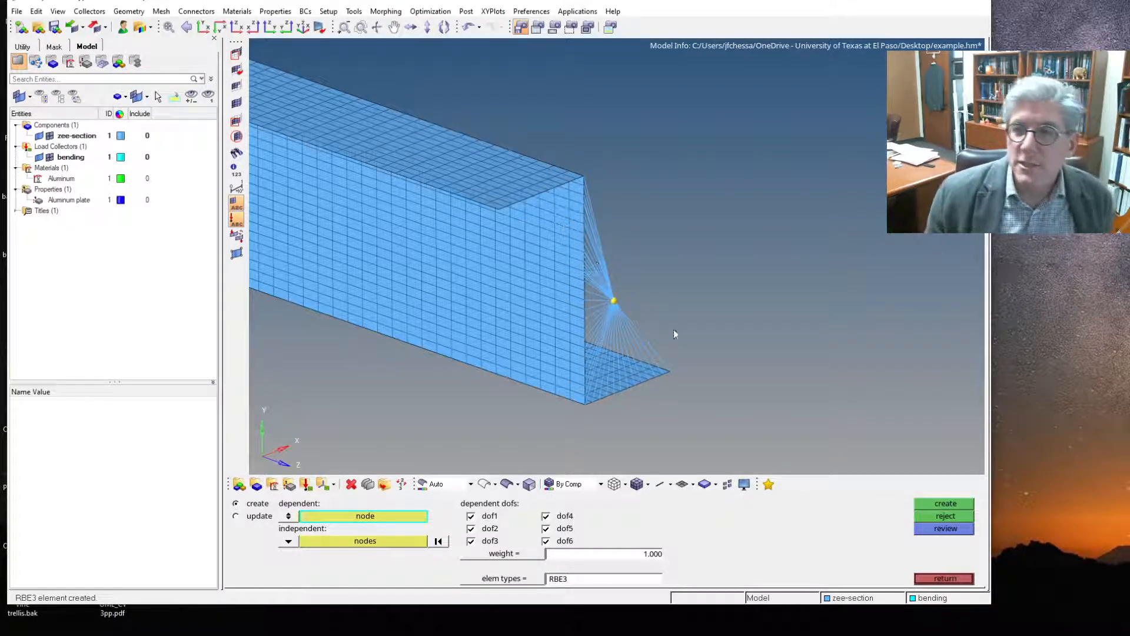
Step: Clear all temporary nodes from the model, removing the marker at the RBE3 centre node
{"action": "left_click", "coordinate": [941, 579]}
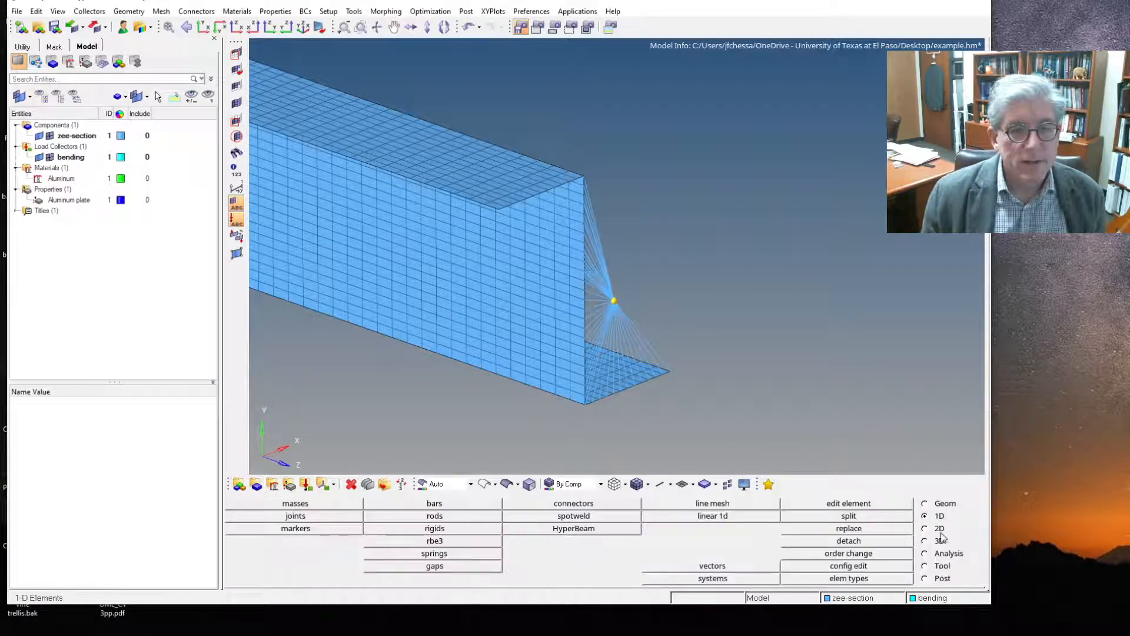
{"action": "left_click", "coordinate": [947, 504]}
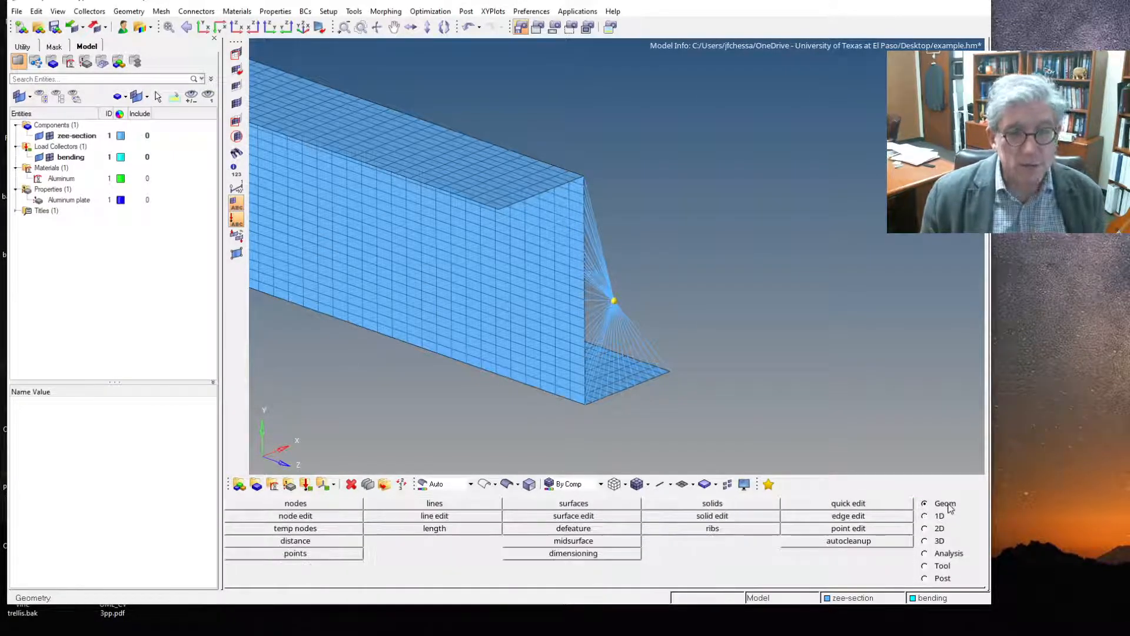
{"action": "left_click", "coordinate": [295, 528]}
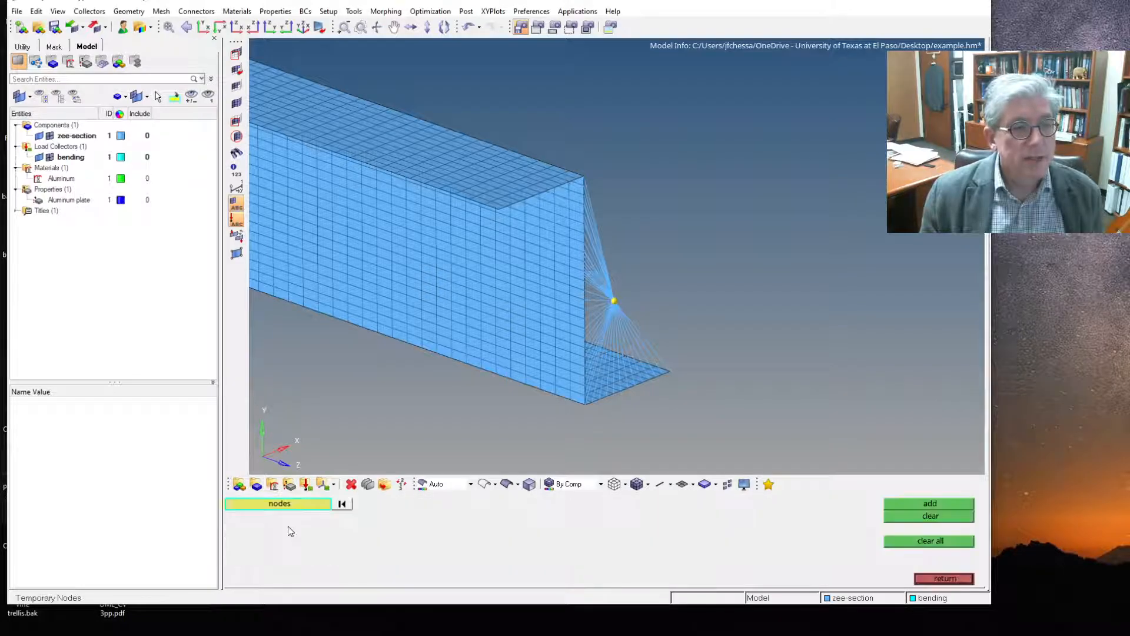
{"action": "left_click", "coordinate": [945, 541]}
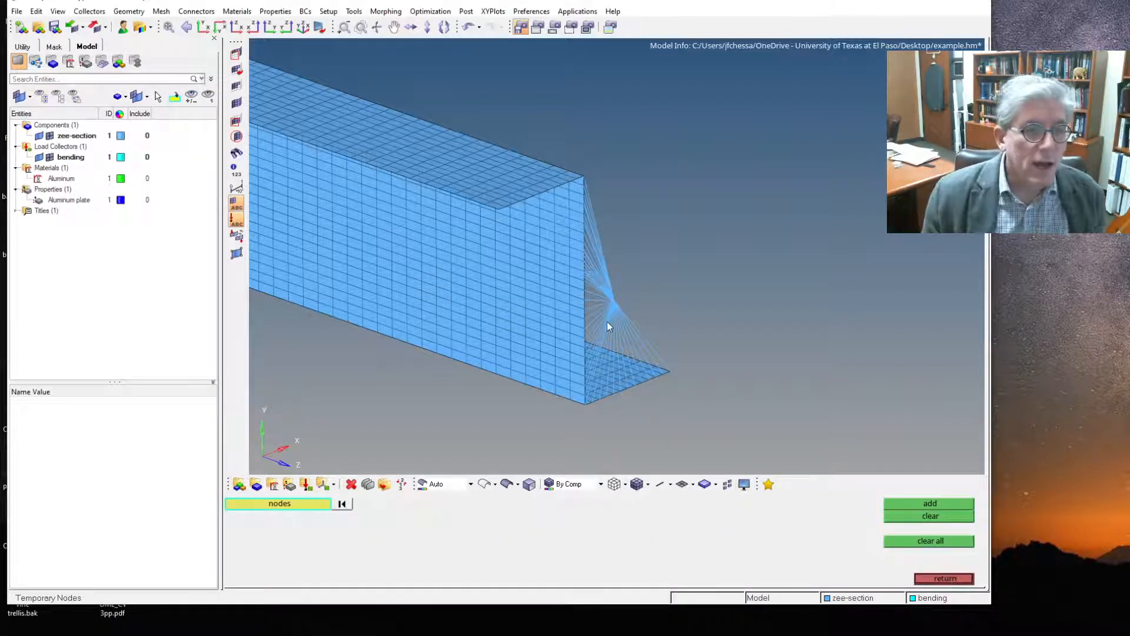
{"action": "scroll", "coordinate": [595, 305], "scroll_direction": "down", "scroll_amount": 3}
{"action": "scroll", "coordinate": [598, 309], "scroll_direction": "up", "scroll_amount": 5}
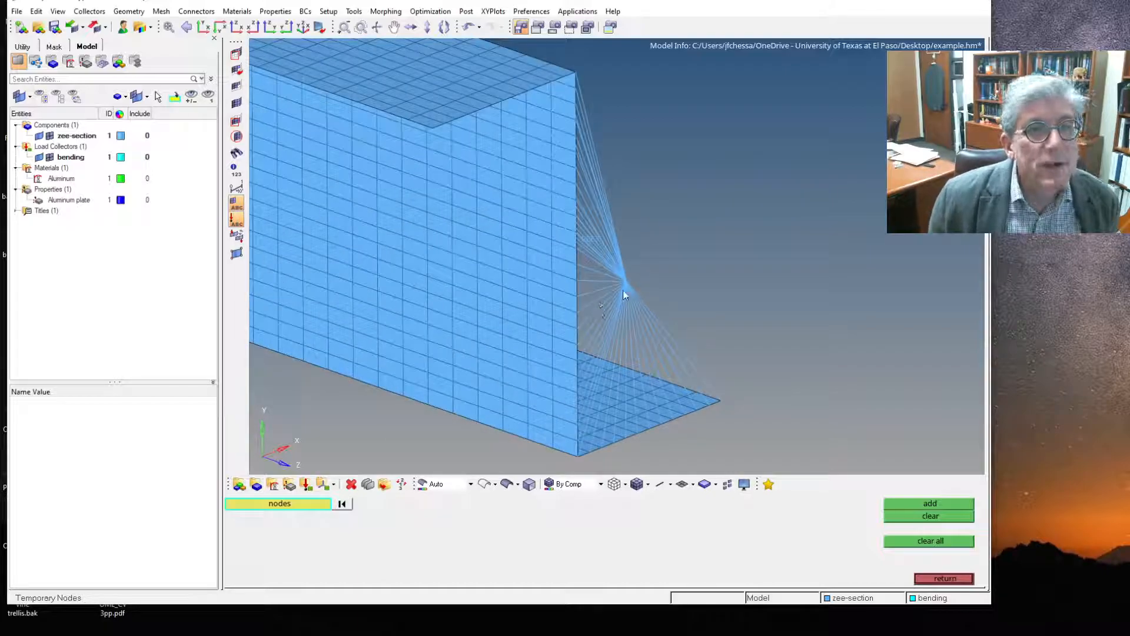
{"action": "scroll", "coordinate": [623, 291], "scroll_direction": "down", "scroll_amount": 1}
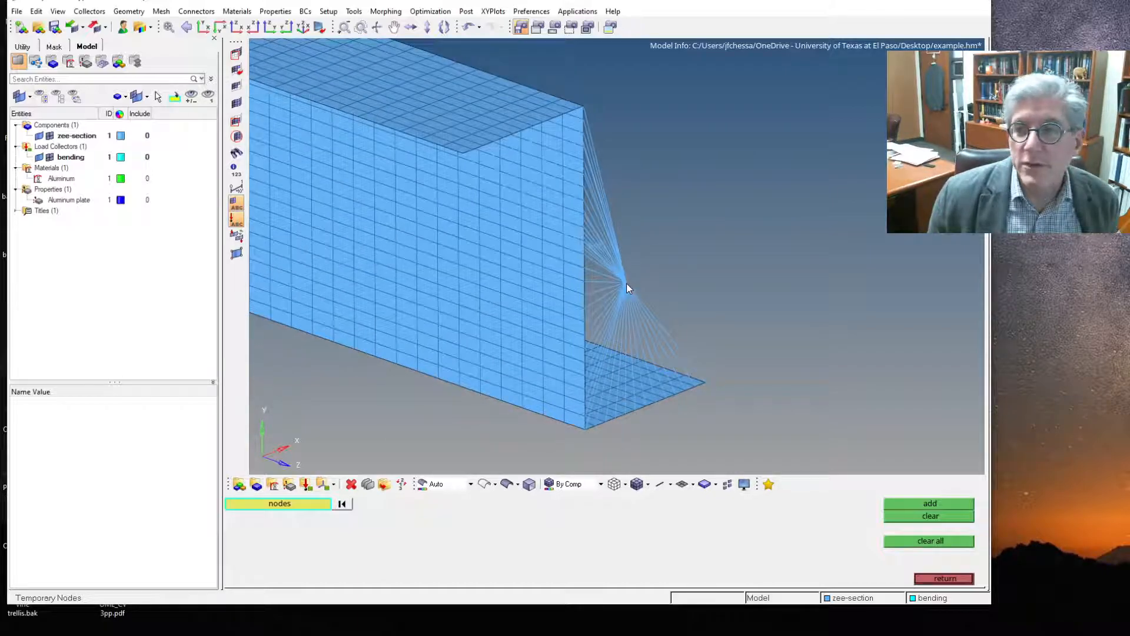
{"action": "left_click", "coordinate": [943, 578]}
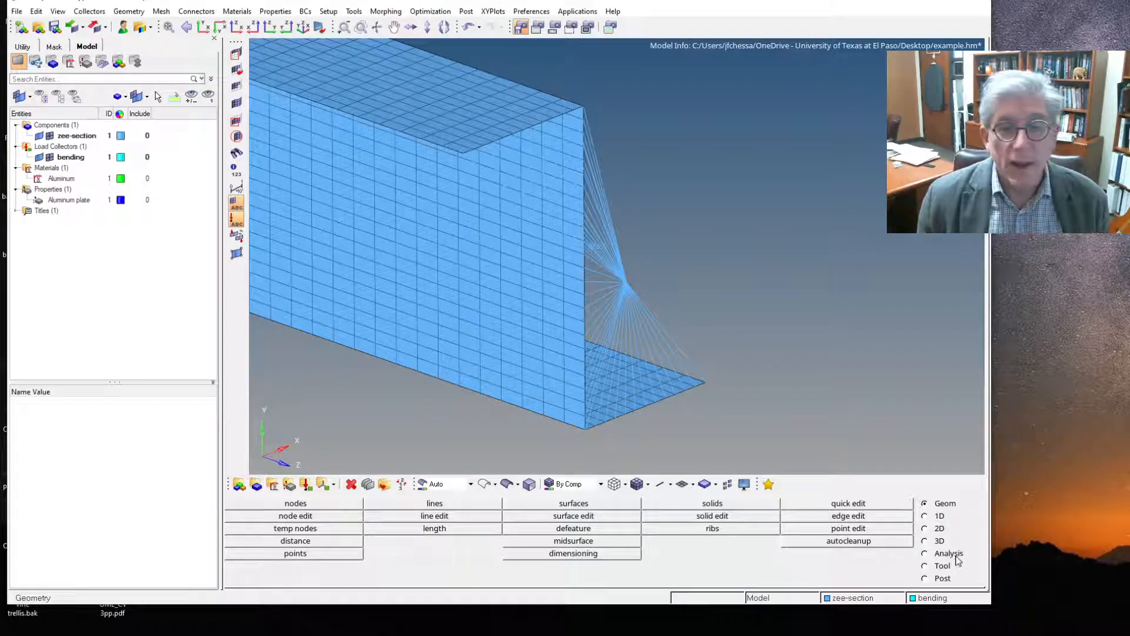
Step: Create a force of magnitude -600.000 along the global y-axis on the RBE3 centre node beyond the free end
{"action": "left_click", "coordinate": [925, 554]}
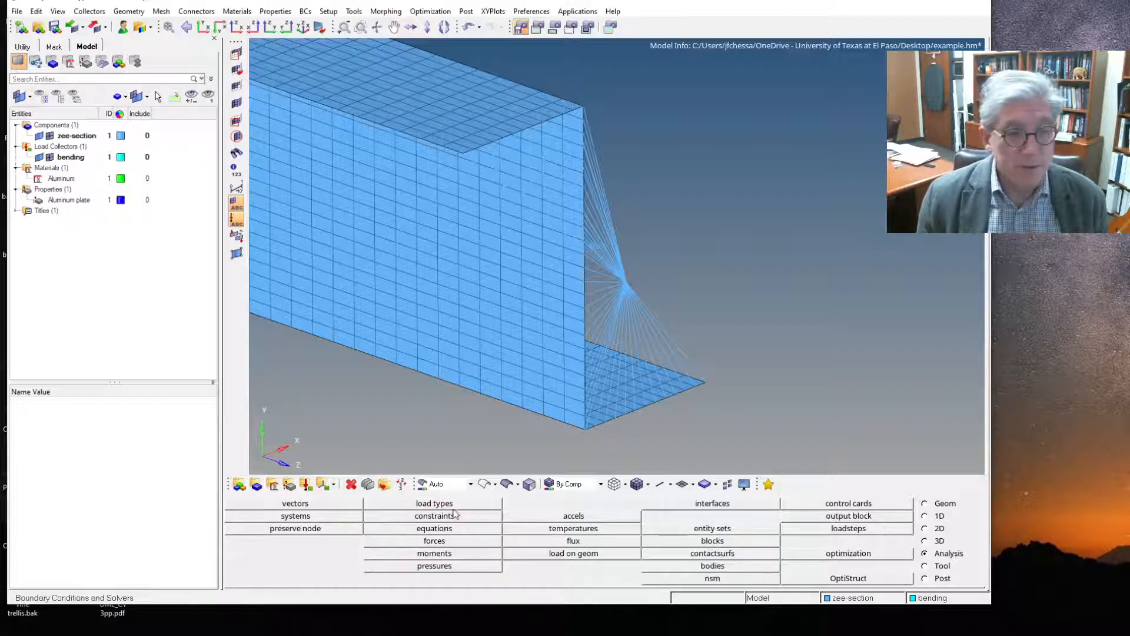
{"action": "left_click", "coordinate": [434, 541]}
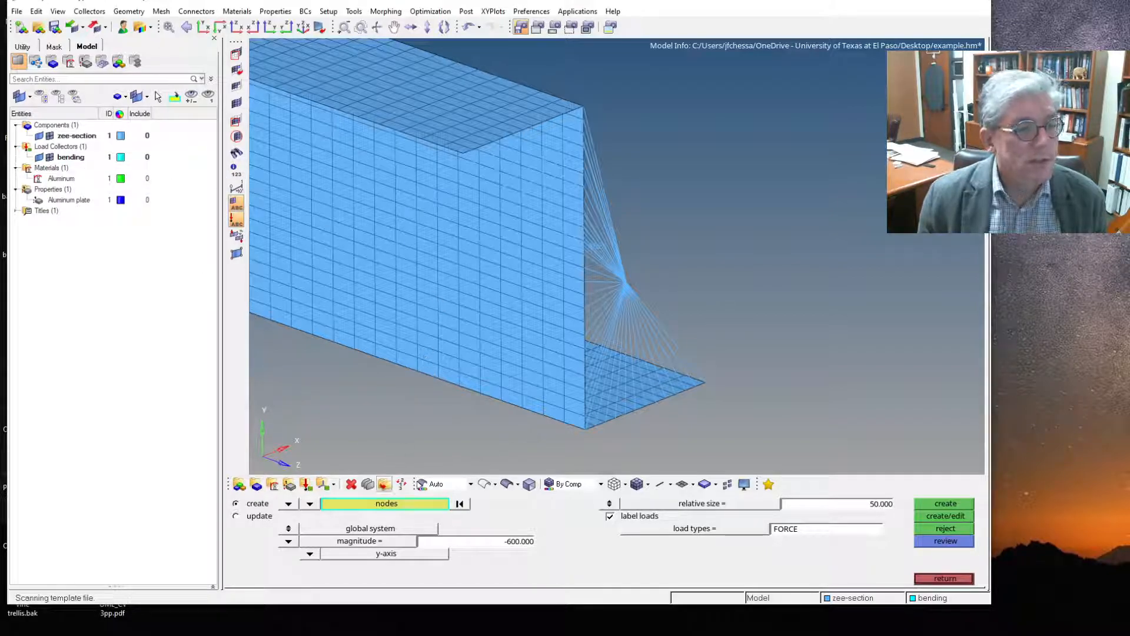
{"action": "left_click", "coordinate": [626, 282]}
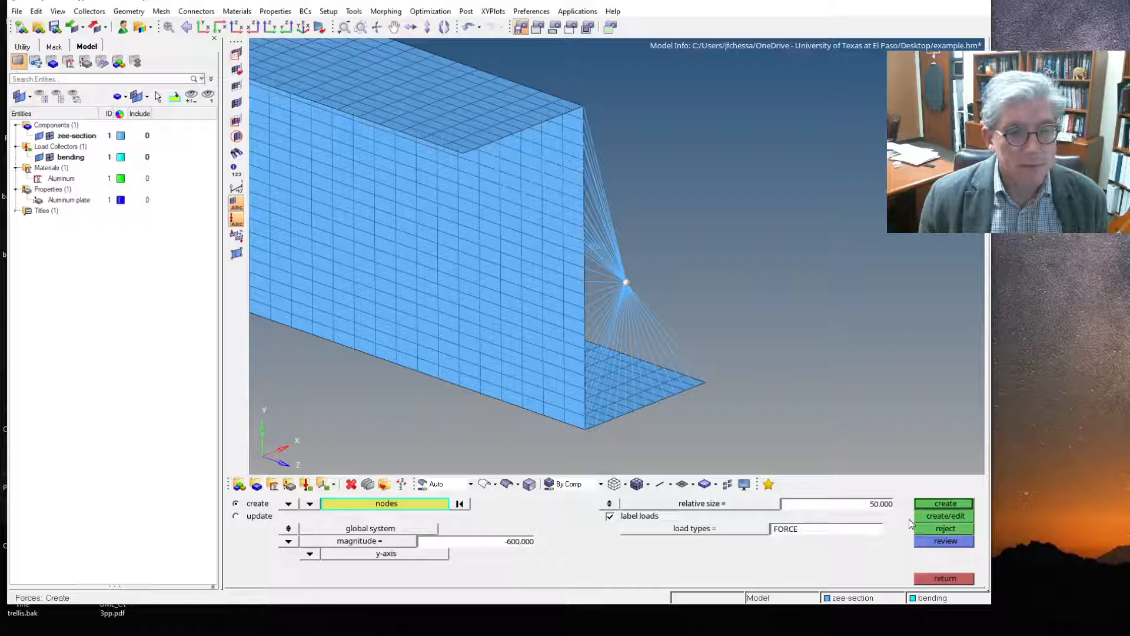
{"action": "left_click", "coordinate": [288, 540]}
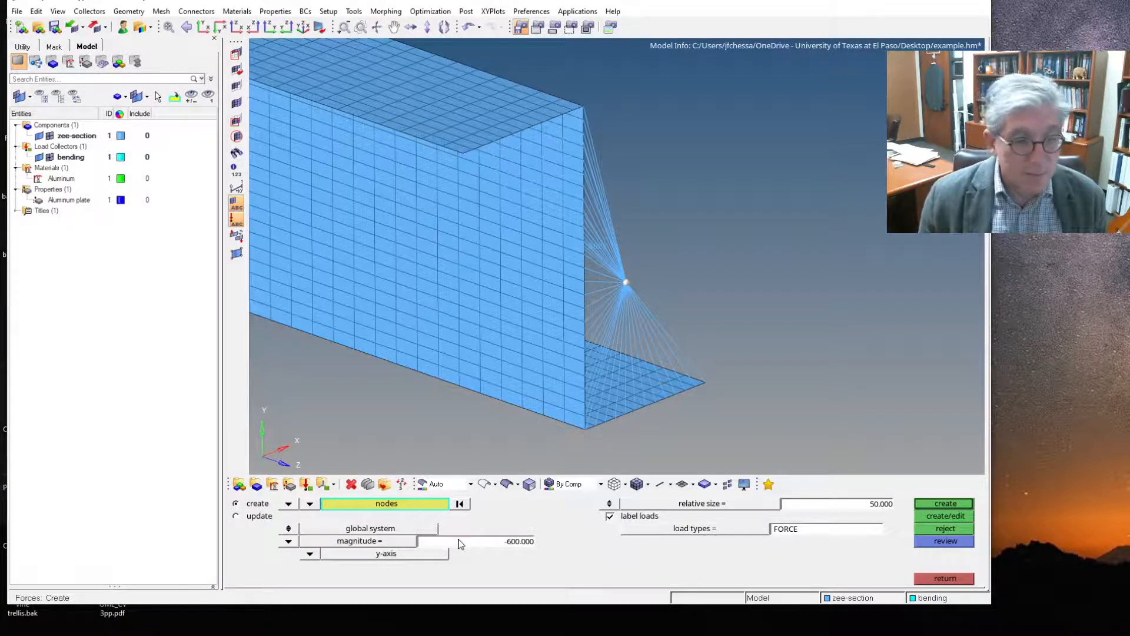
{"action": "left_click", "coordinate": [946, 504]}
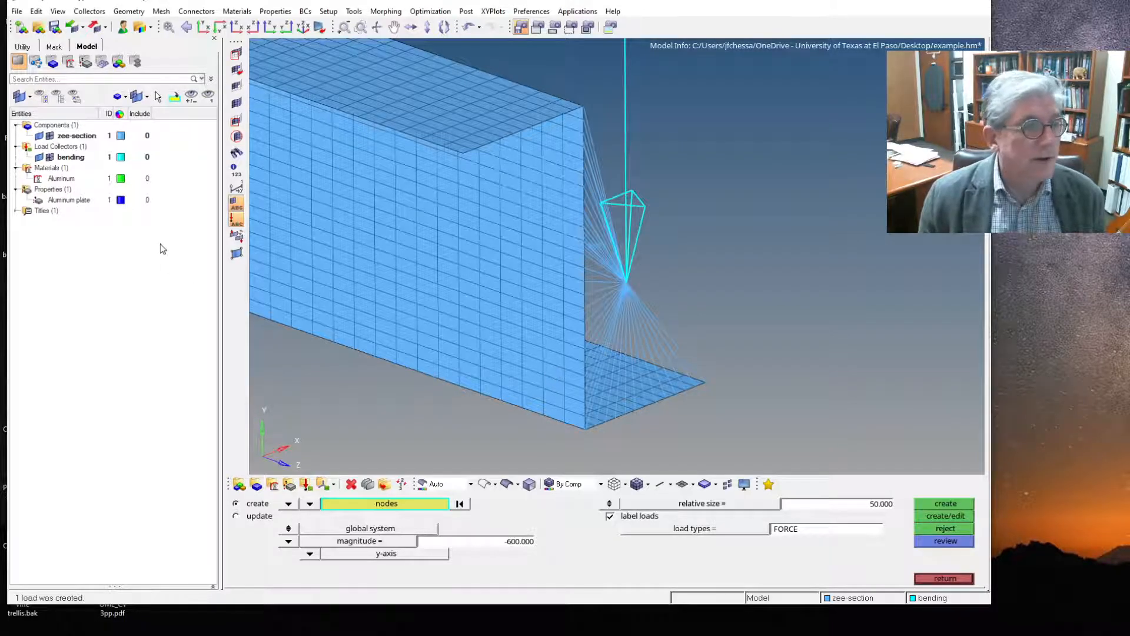
Step: Change the bending load collector's display color to red and finish defining forces
{"action": "left_click", "coordinate": [120, 157]}
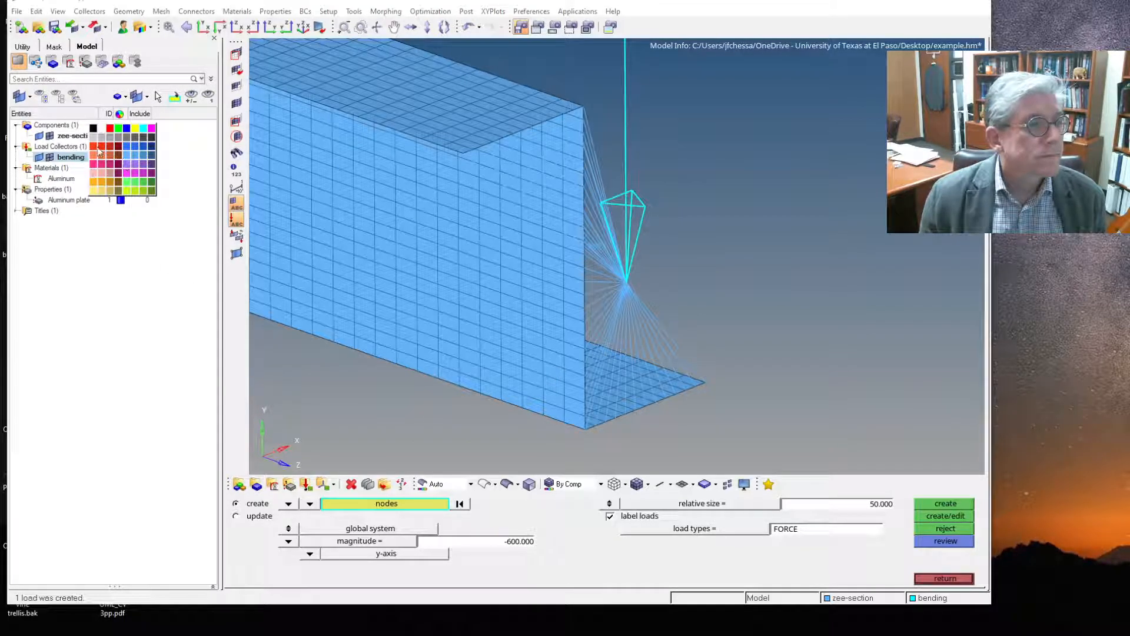
{"action": "left_click", "coordinate": [94, 147]}
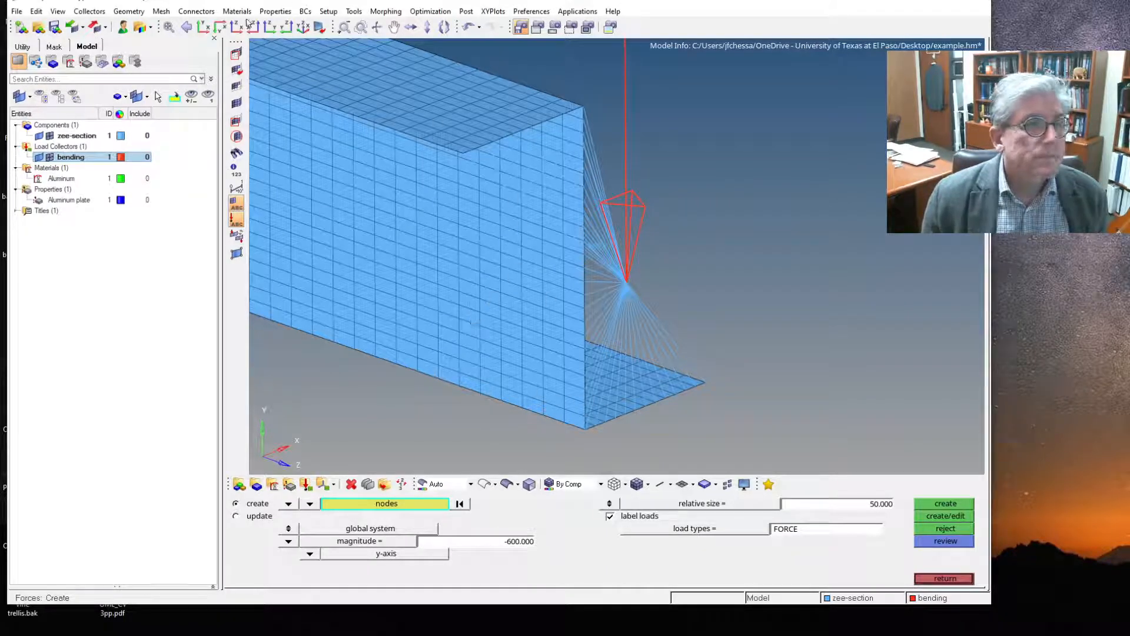
{"action": "left_click", "coordinate": [170, 27]}
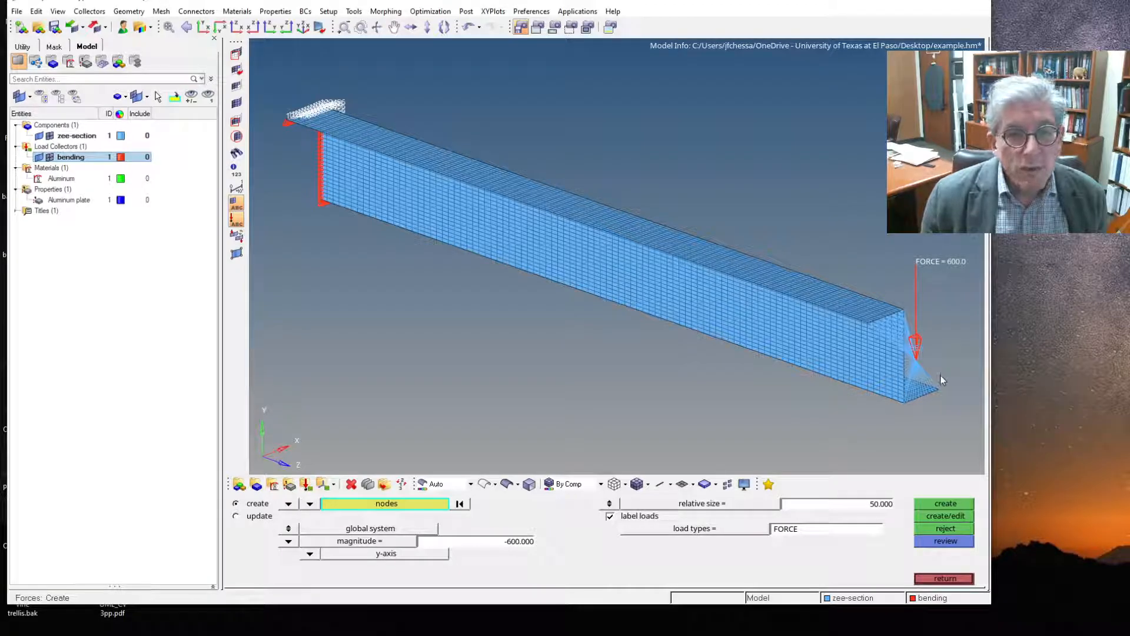
{"action": "left_click", "coordinate": [944, 578]}
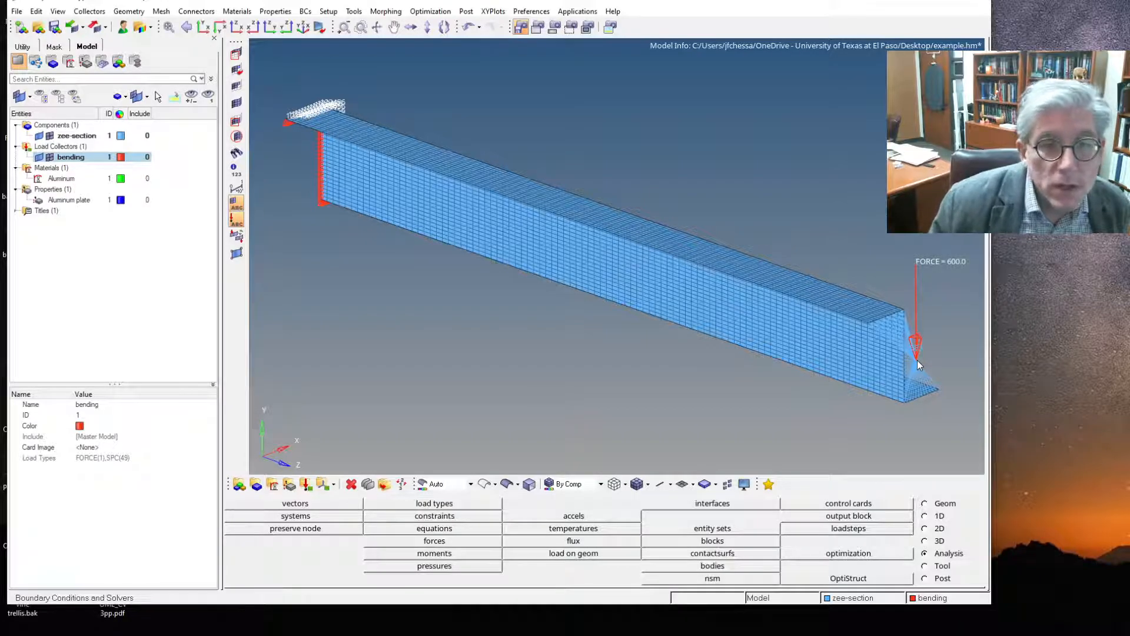
Step: Translate the loaded RBE3 node by 1.000 in the negative z-axis direction, back to the beam's end plane
{"action": "scroll", "coordinate": [917, 361], "scroll_direction": "up", "scroll_amount": 5}
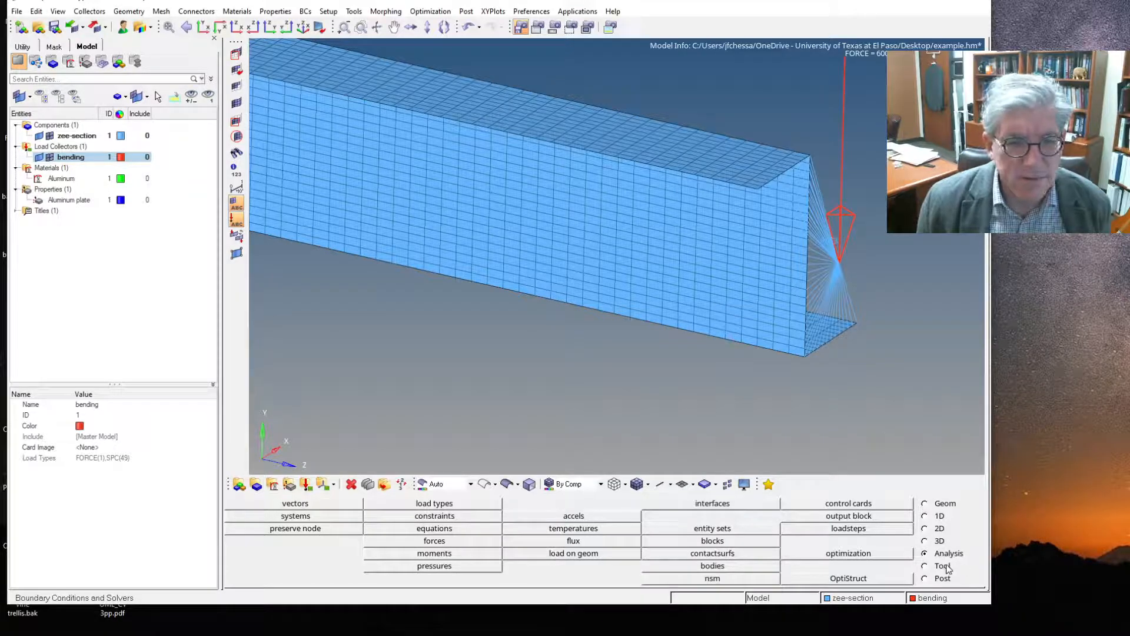
{"action": "left_click", "coordinate": [924, 565]}
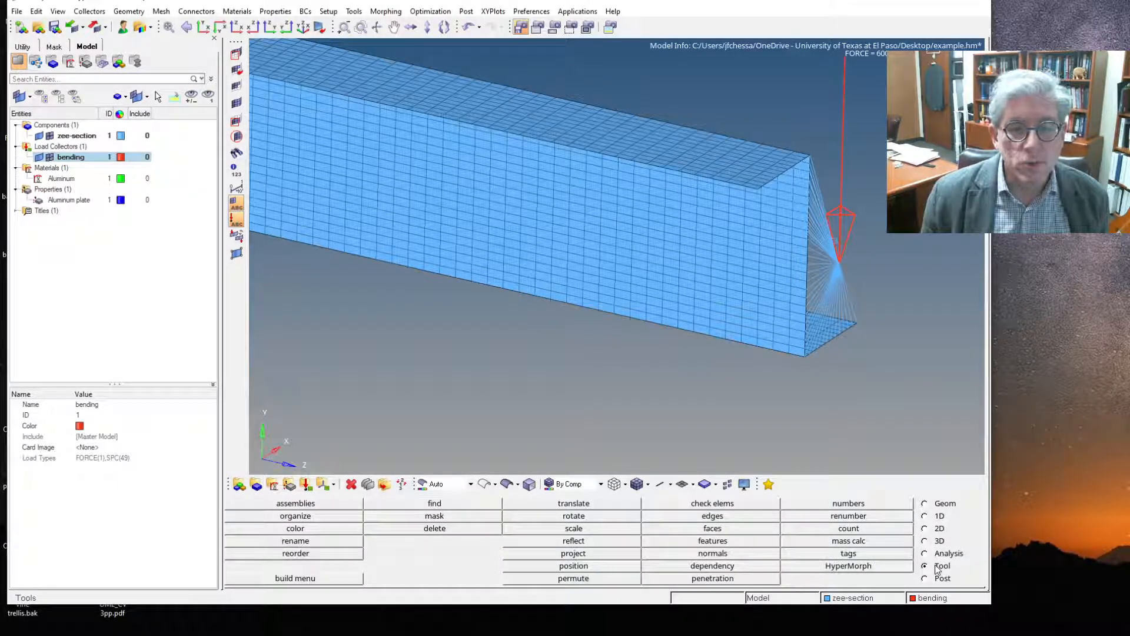
{"action": "left_click", "coordinate": [544, 508]}
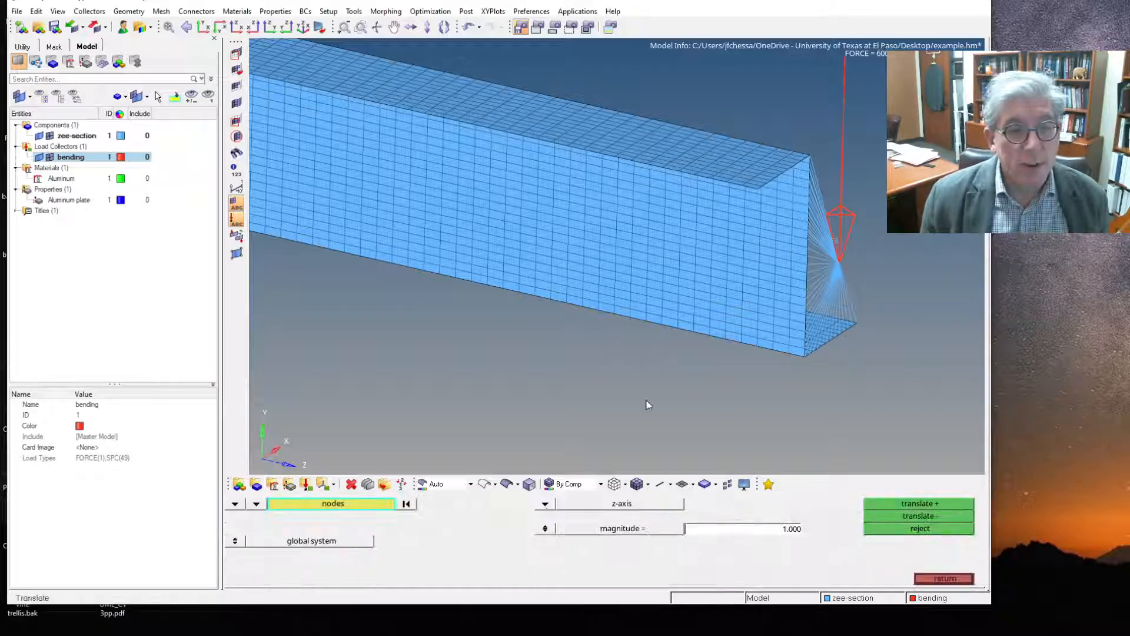
{"action": "left_click", "coordinate": [839, 262]}
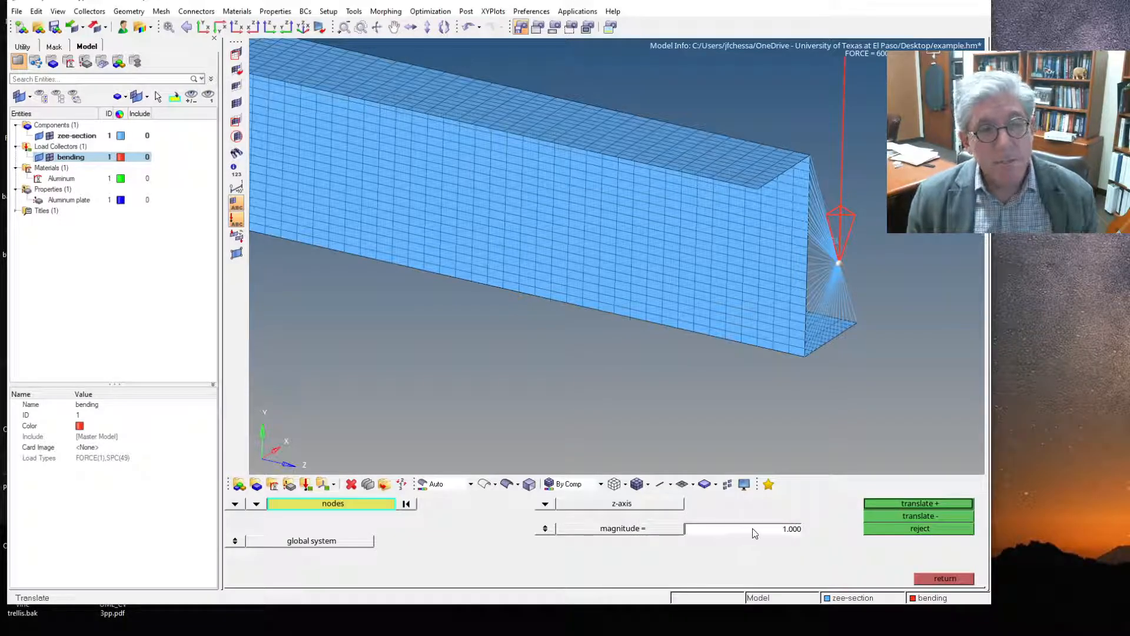
{"action": "left_click", "coordinate": [891, 518]}
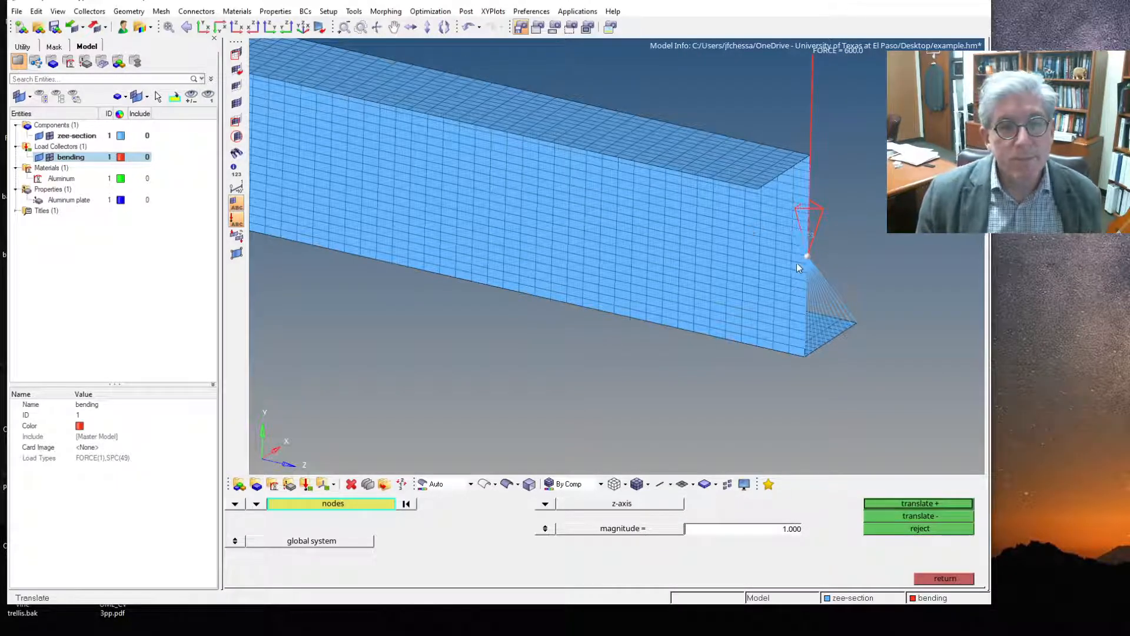
{"action": "left_click", "coordinate": [927, 581]}
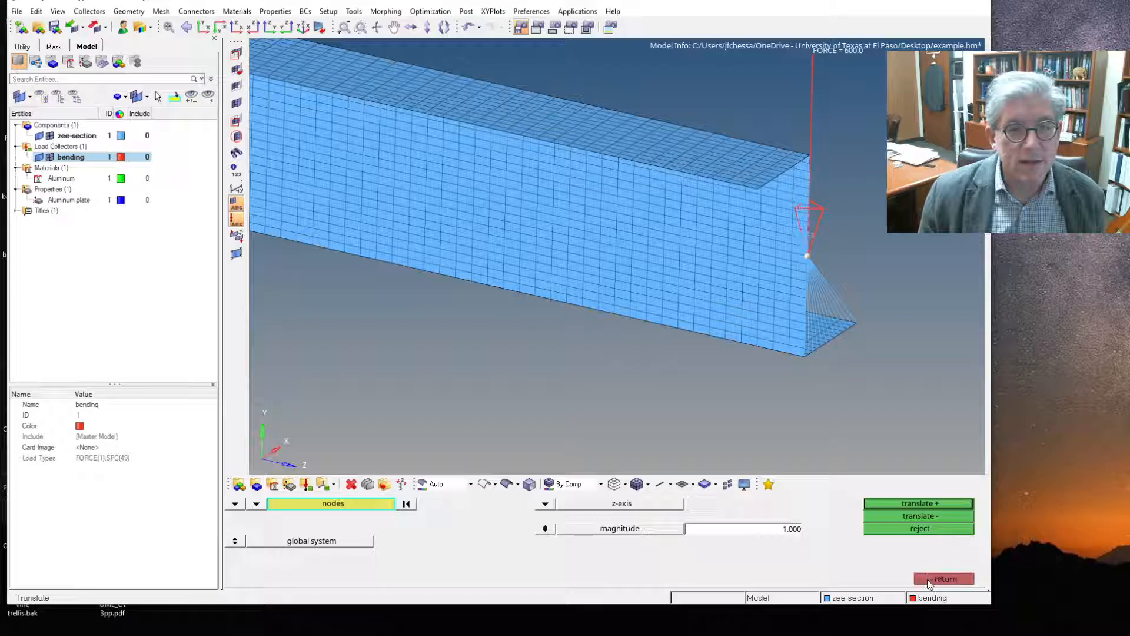
{"action": "key", "text": "f"}
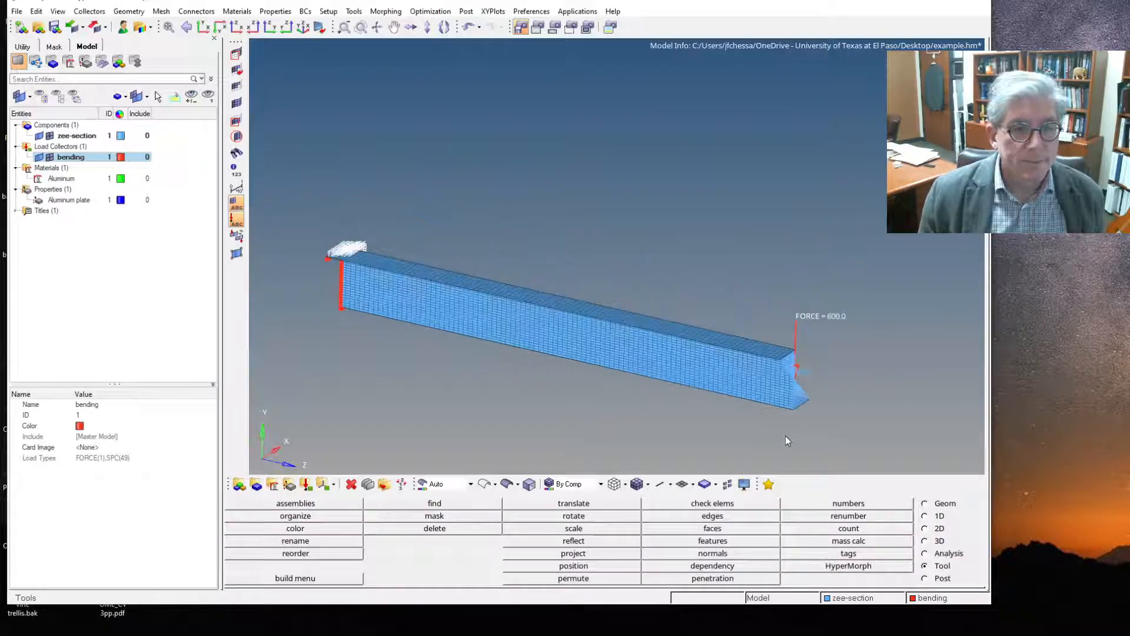
Step: Inspect the loaded node's position at the beam's free end and save the model file
{"action": "scroll", "coordinate": [793, 400], "scroll_direction": "up", "scroll_amount": 6}
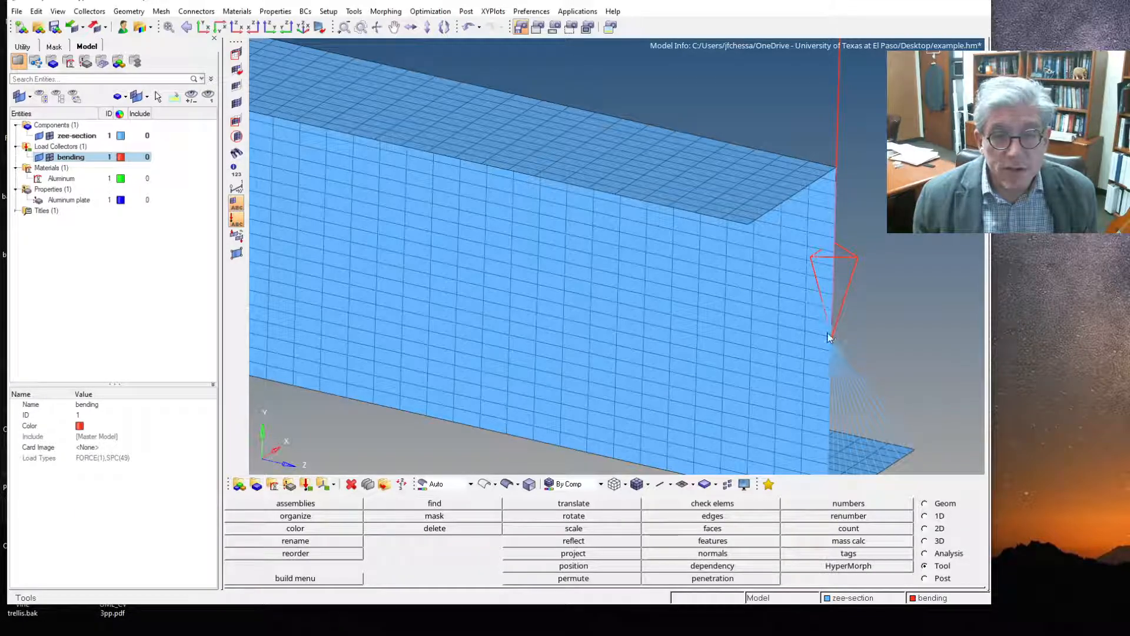
{"action": "scroll", "coordinate": [831, 339], "scroll_direction": "up", "scroll_amount": 5}
{"action": "scroll", "coordinate": [861, 365], "scroll_direction": "up", "scroll_amount": 3}
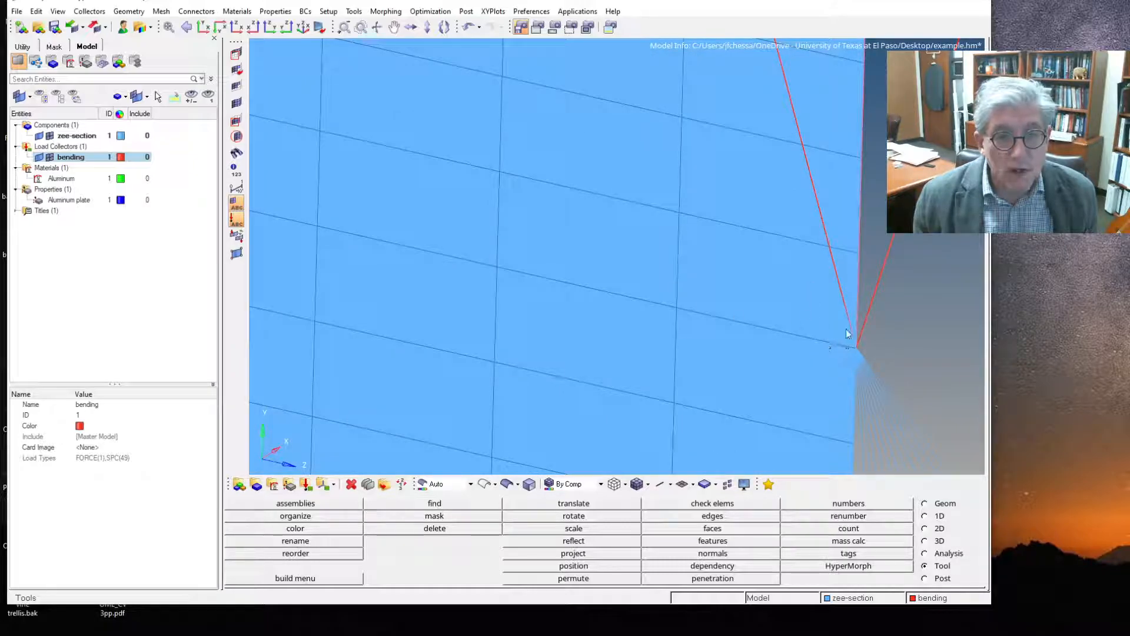
{"action": "scroll", "coordinate": [783, 366], "scroll_direction": "down", "scroll_amount": 6}
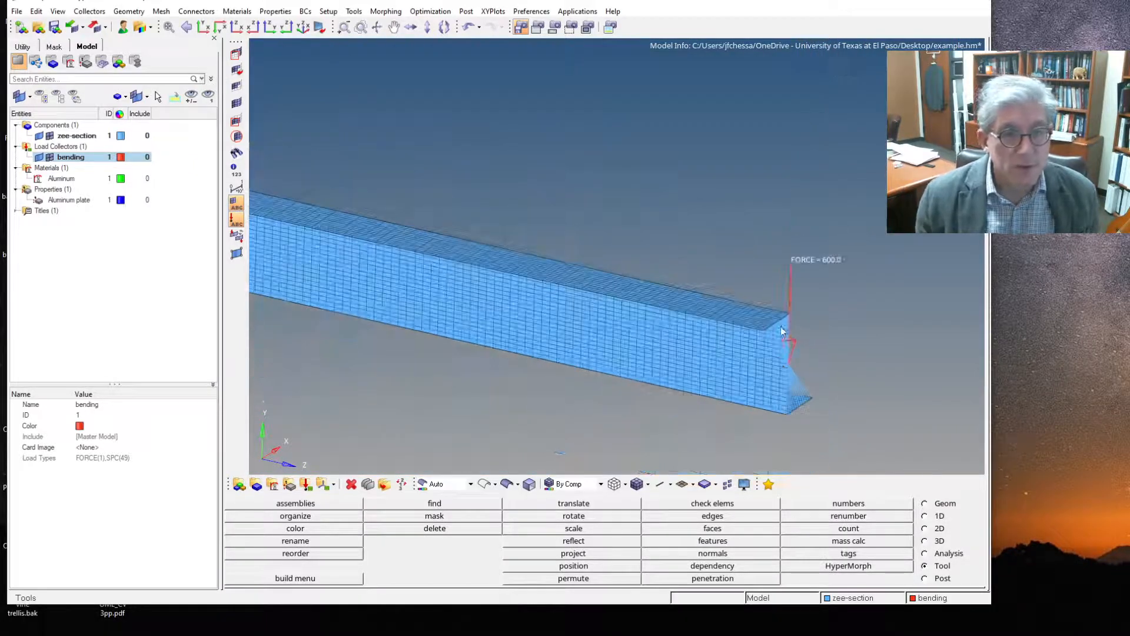
{"action": "scroll", "coordinate": [417, 390], "scroll_direction": "down", "scroll_amount": 3}
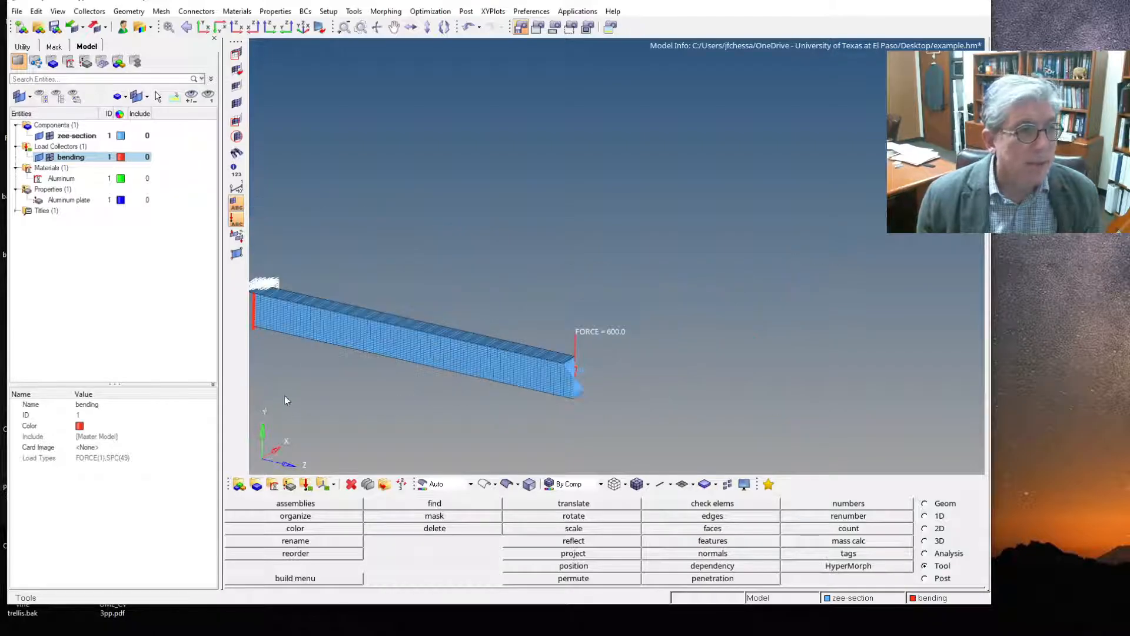
{"action": "scroll", "coordinate": [285, 401], "scroll_direction": "up", "scroll_amount": 3}
{"action": "left_click", "coordinate": [54, 27]}
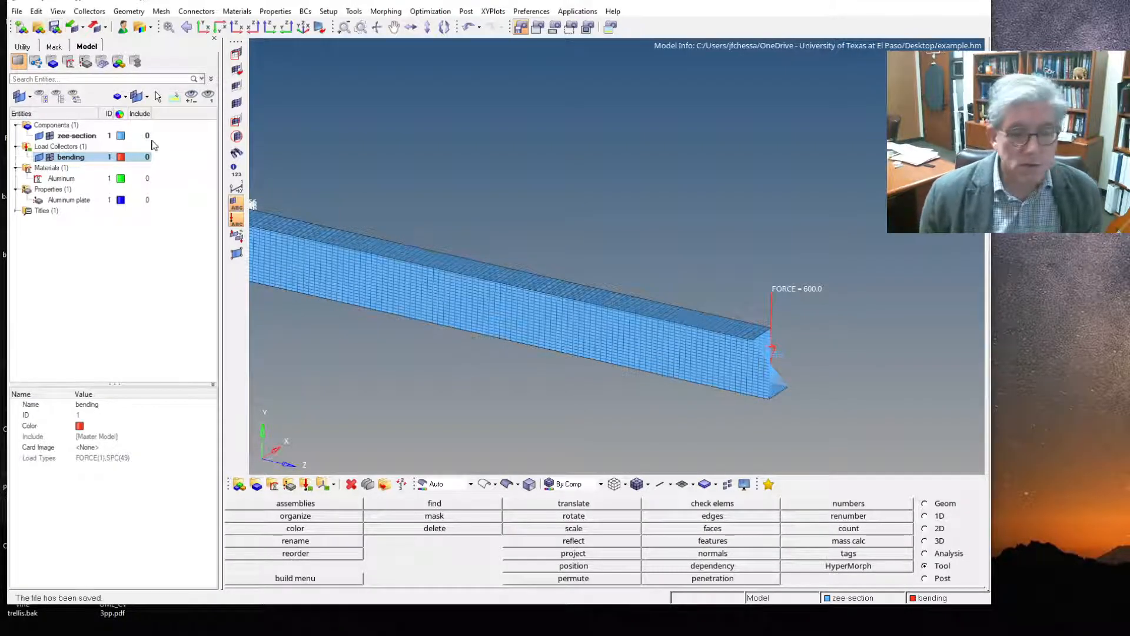
{"action": "key", "text": "f"}
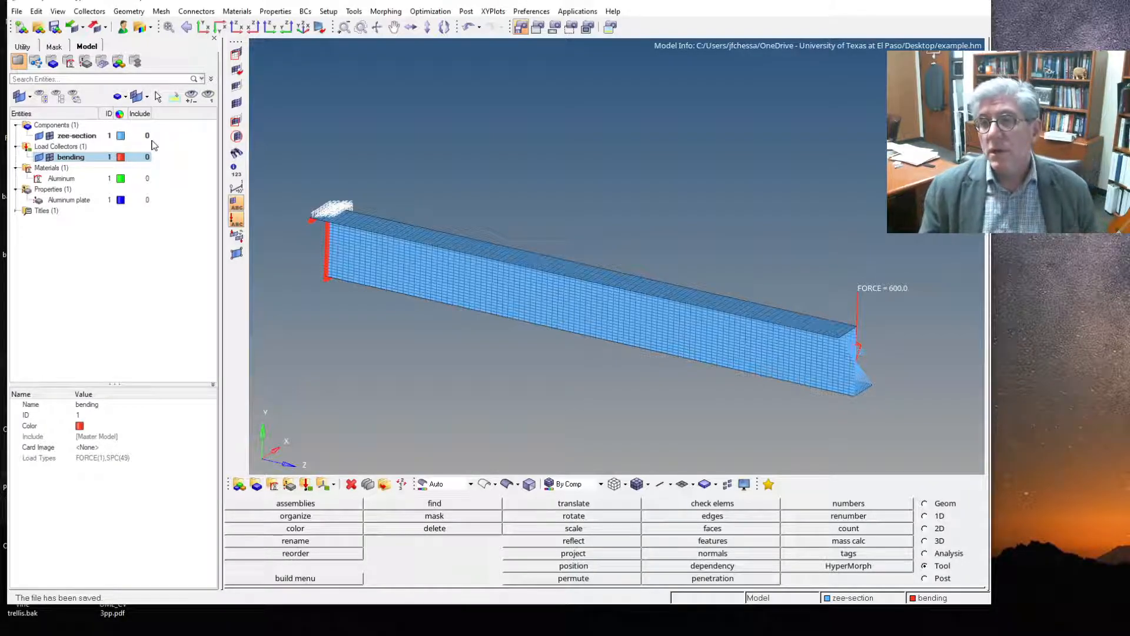
Step: Create a new load step in the model and name it "Bending loadstep"
{"action": "right_click", "coordinate": [87, 259]}
{"action": "mouse_move", "coordinate": [90, 263]}
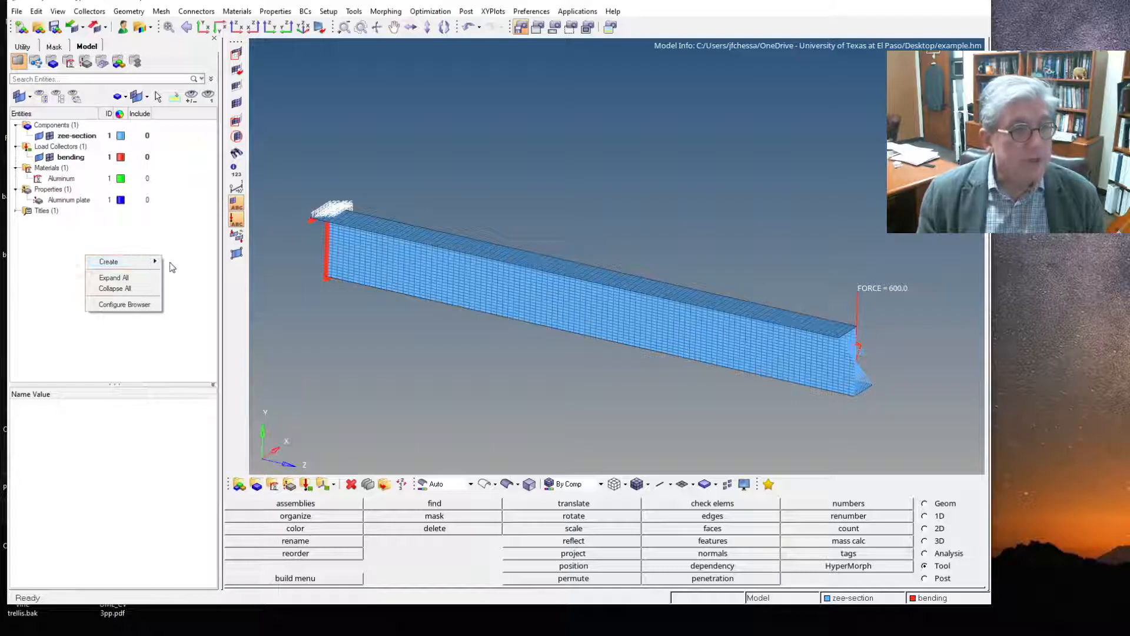
{"action": "mouse_move", "coordinate": [137, 262]}
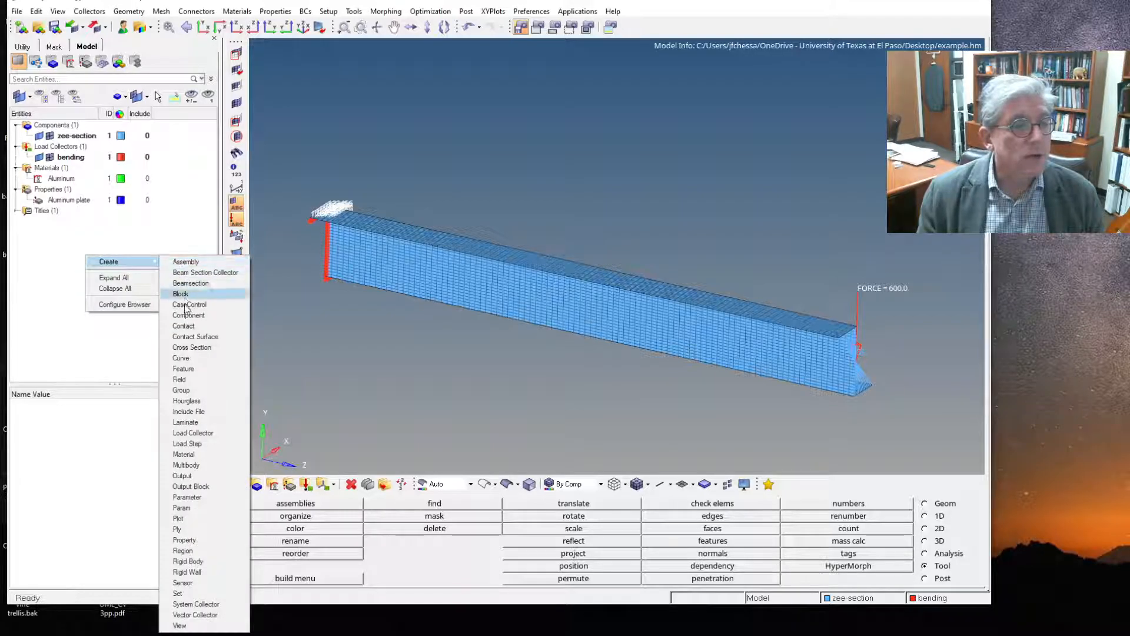
{"action": "left_click", "coordinate": [181, 442]}
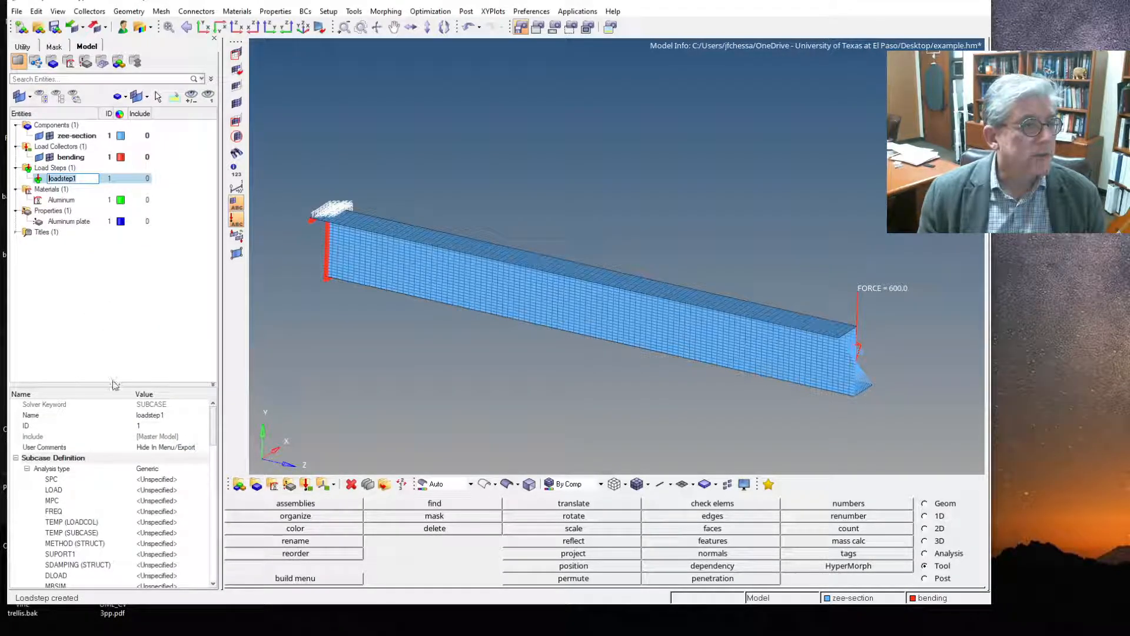
{"action": "left_click_drag", "start_coordinate": [114, 383], "coordinate": [113, 274]}
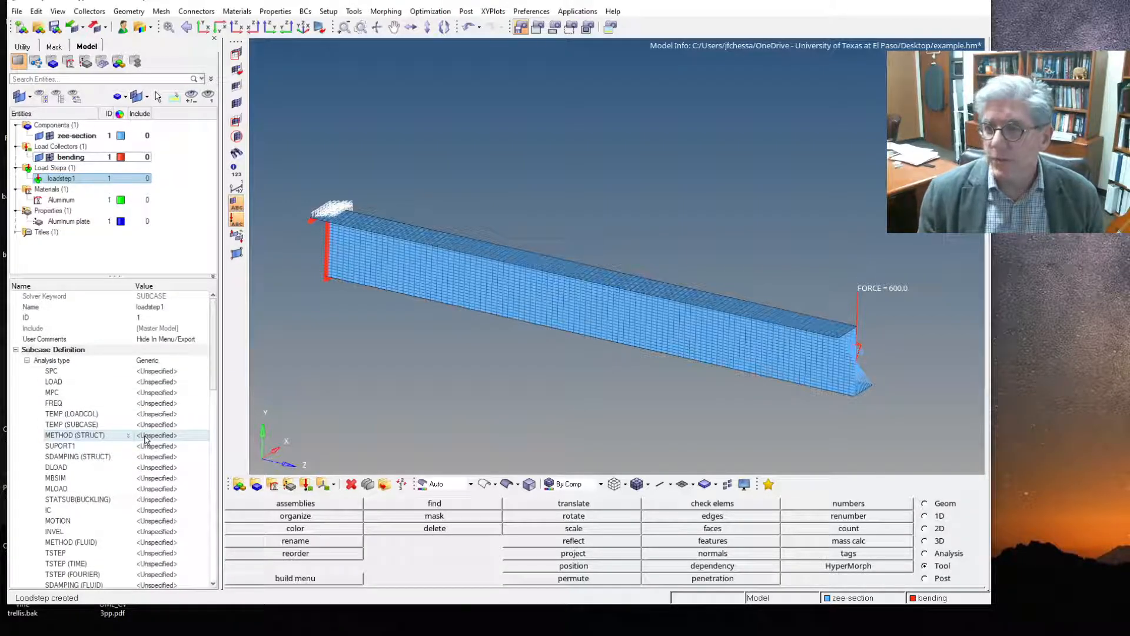
{"action": "left_click", "coordinate": [77, 179]}
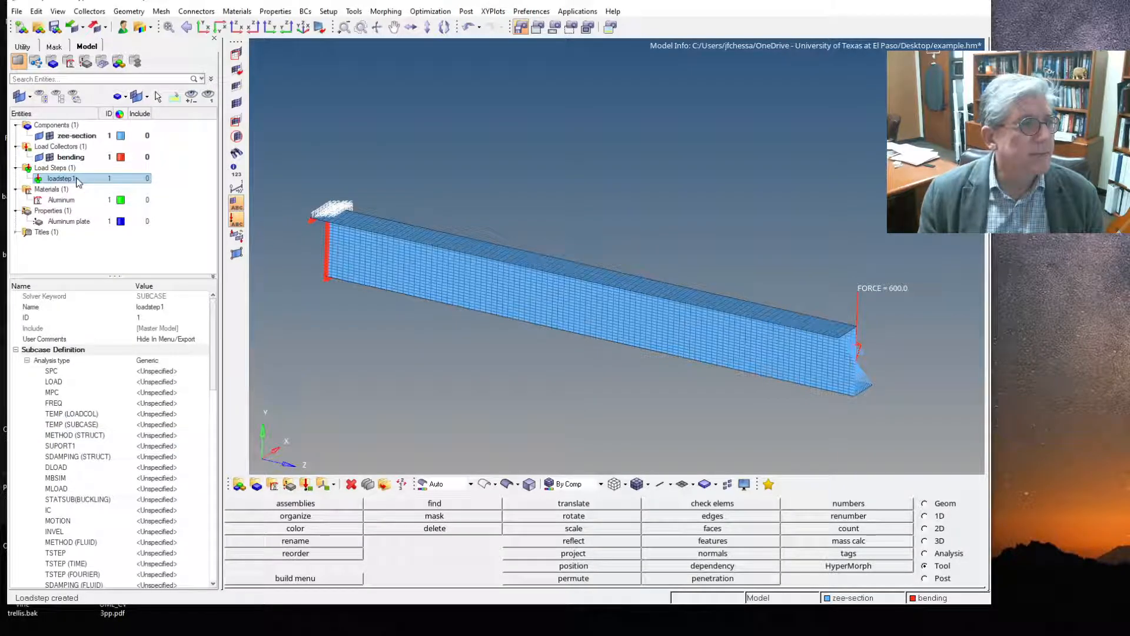
{"action": "left_click", "coordinate": [147, 308]}
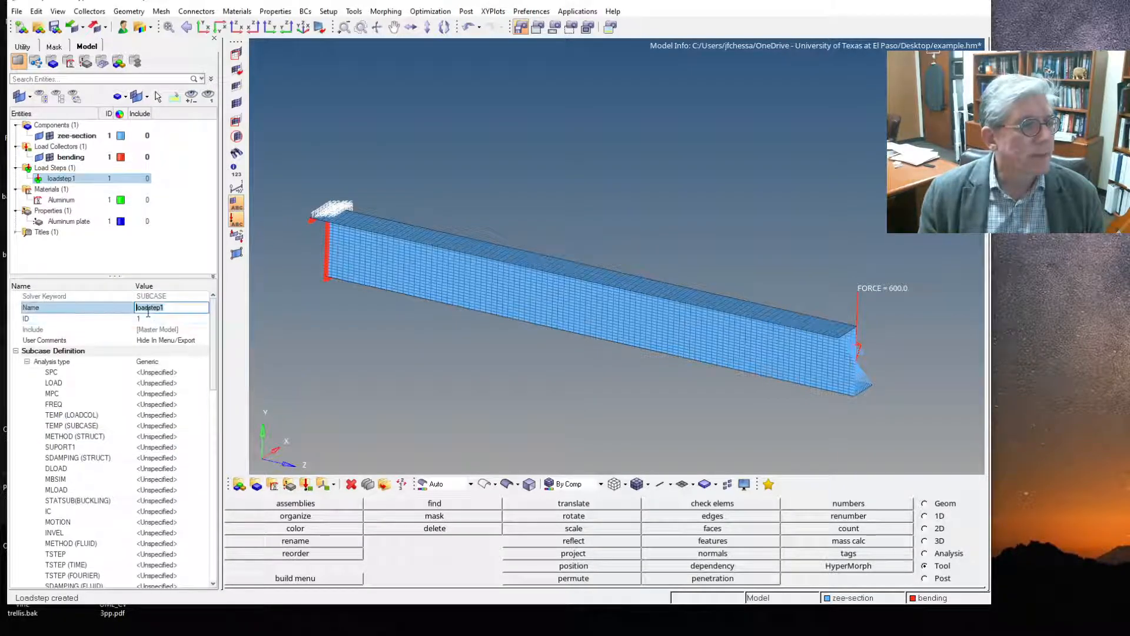
{"action": "type", "text": "Bending loadst"}
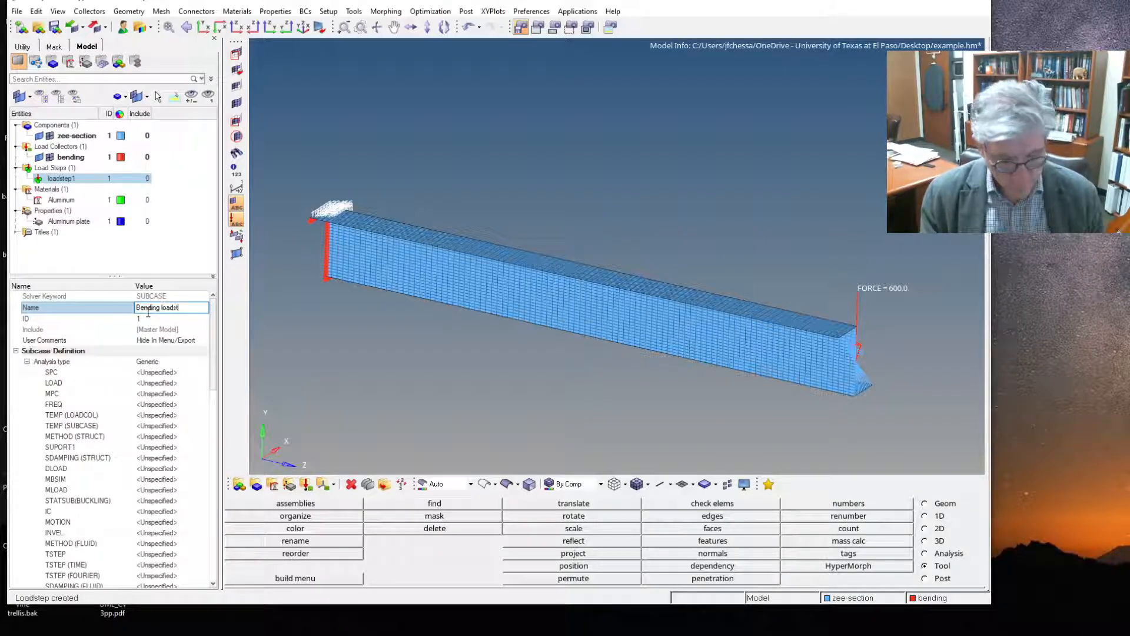
{"action": "type", "text": "ep"}
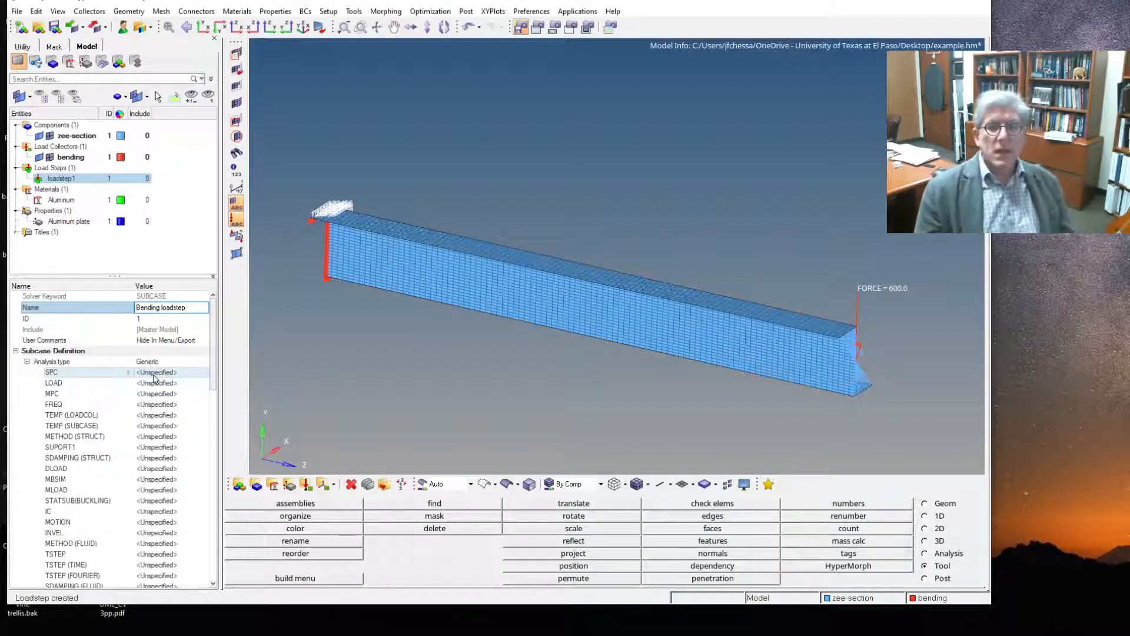
Step: Set the Bending loadstep's analysis type to Linear Static
{"action": "left_click", "coordinate": [143, 361]}
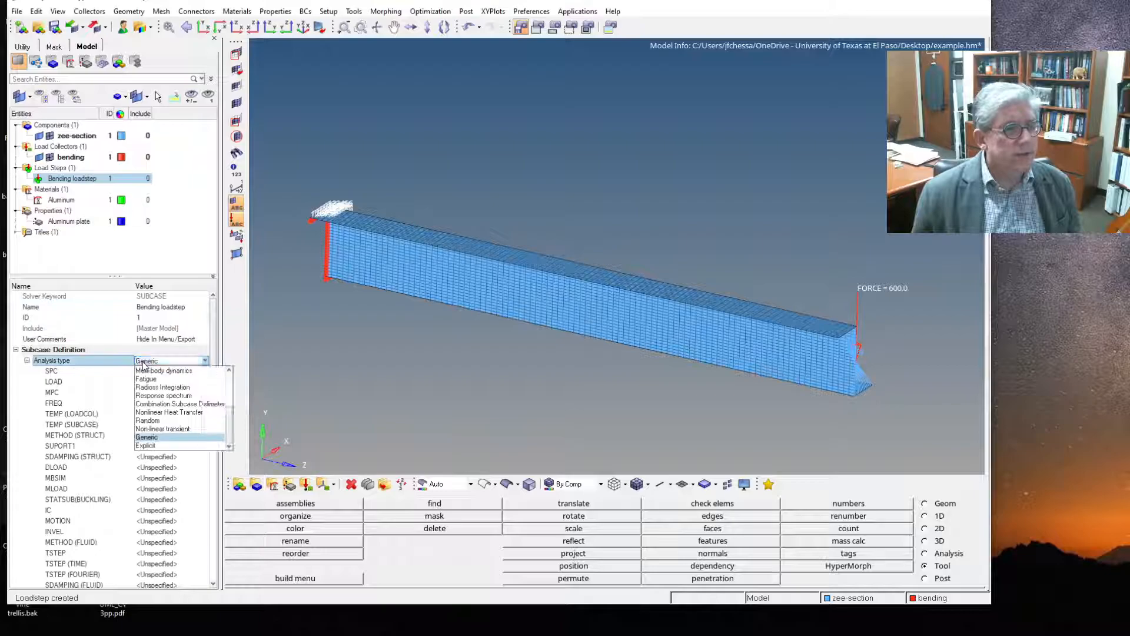
{"action": "scroll", "coordinate": [161, 400], "scroll_direction": "up", "scroll_amount": 4}
{"action": "left_click", "coordinate": [158, 371]}
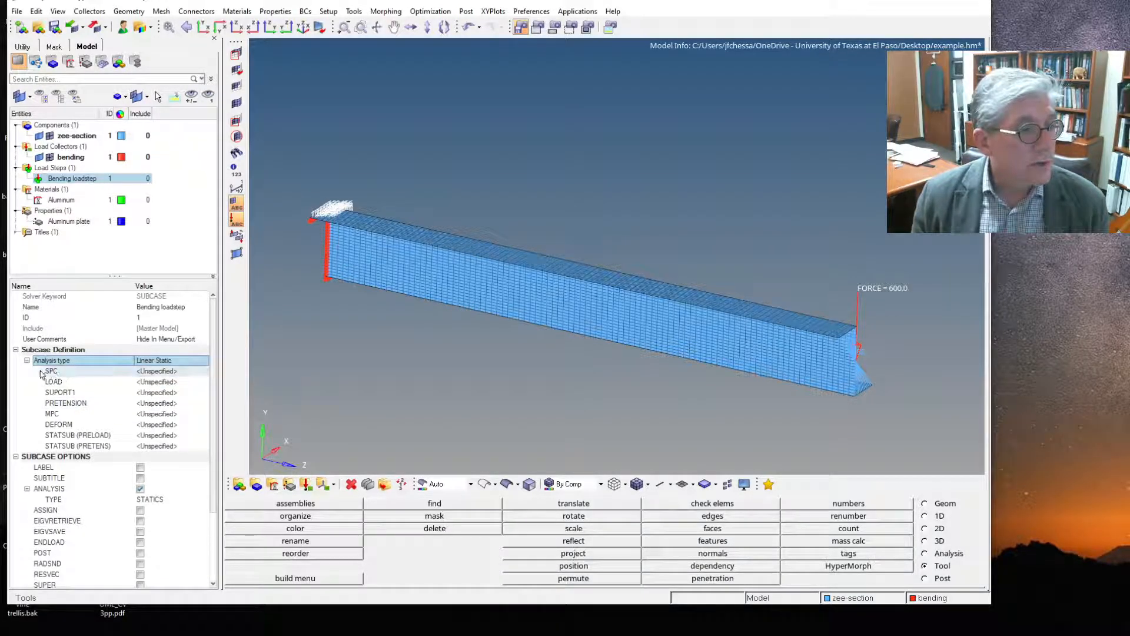
Step: Assign the bending load collector as both the SPC and the LOAD of the Bending loadstep
{"action": "left_click", "coordinate": [162, 372]}
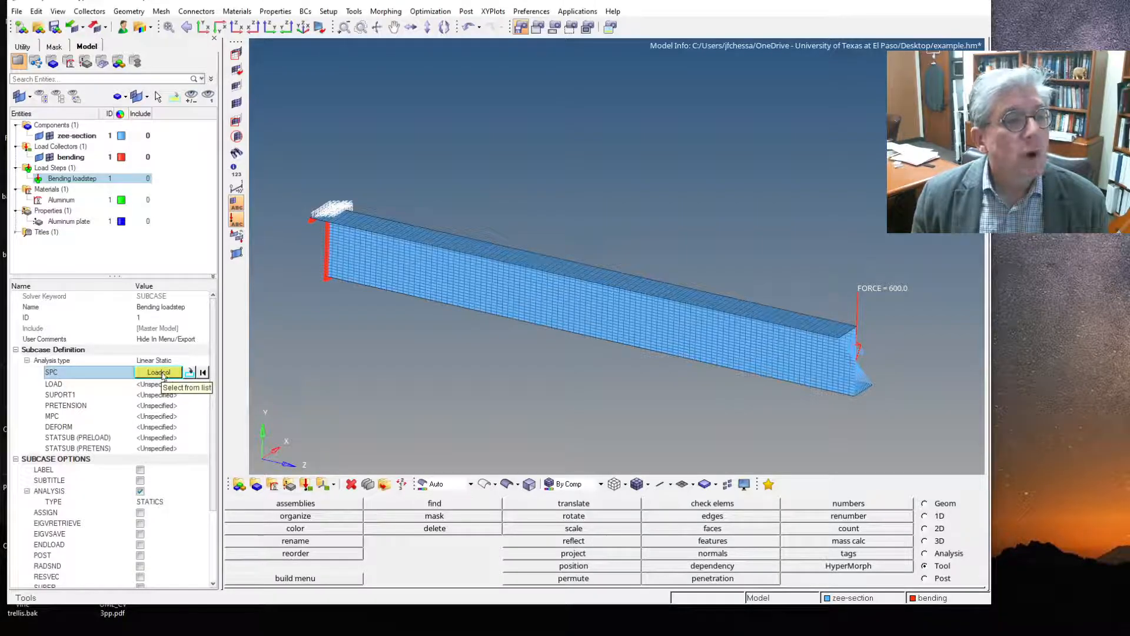
{"action": "left_click", "coordinate": [159, 372]}
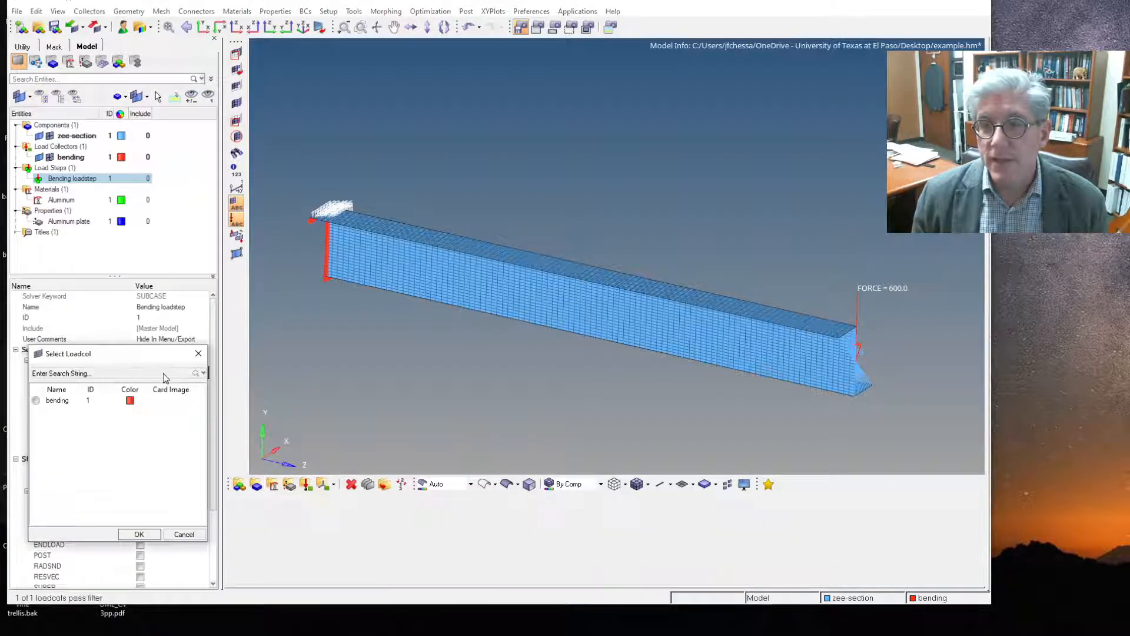
{"action": "left_click", "coordinate": [50, 401]}
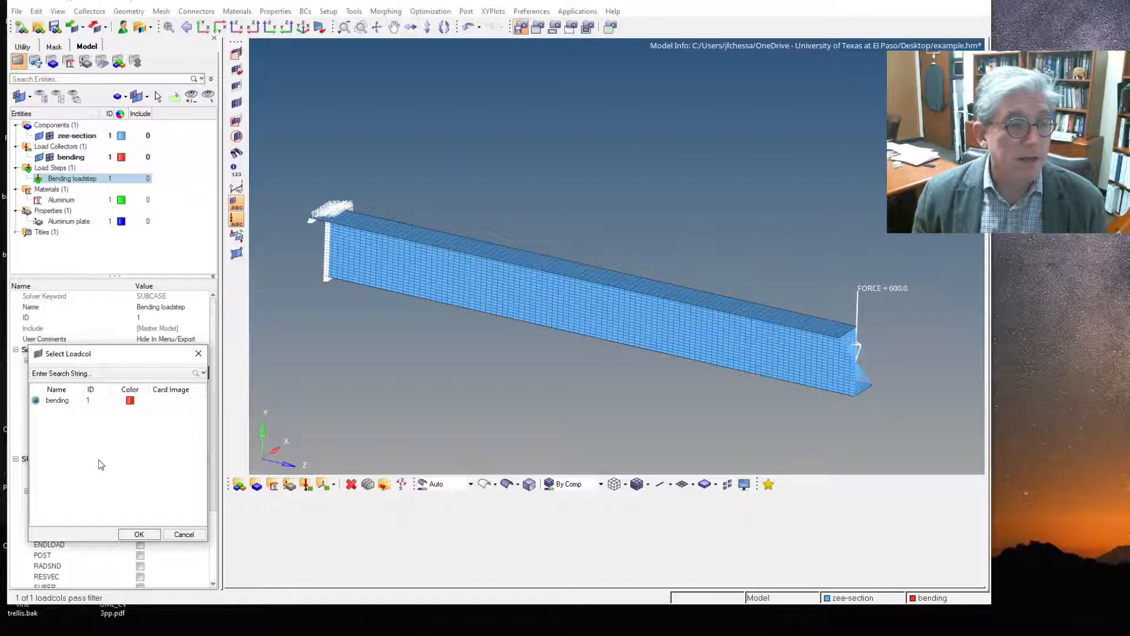
{"action": "left_click", "coordinate": [140, 535]}
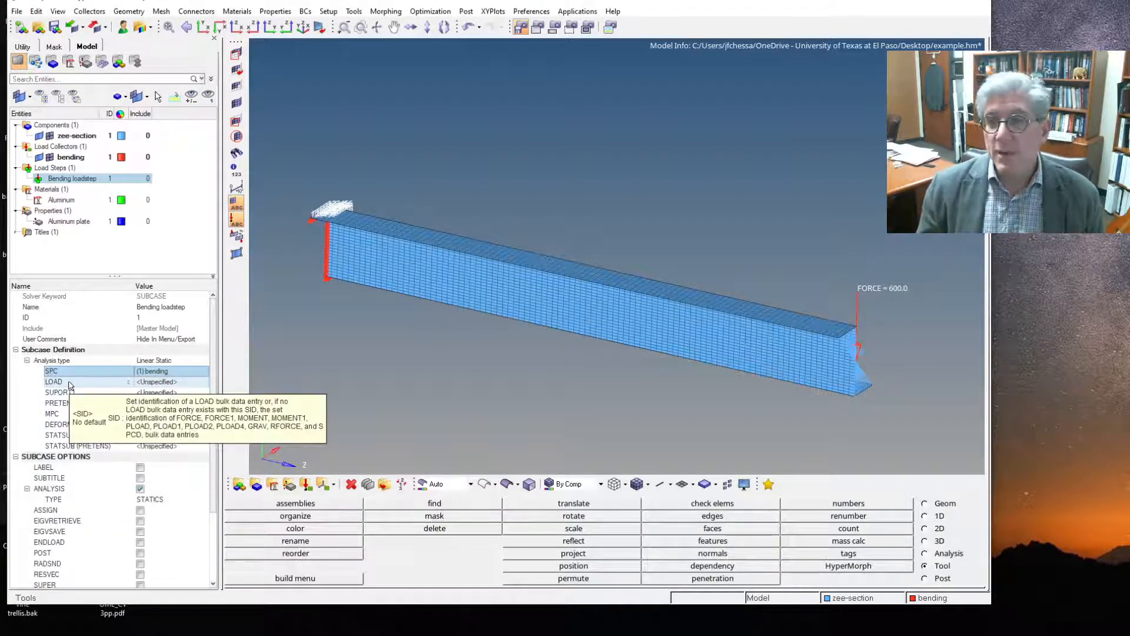
{"action": "left_click", "coordinate": [156, 383]}
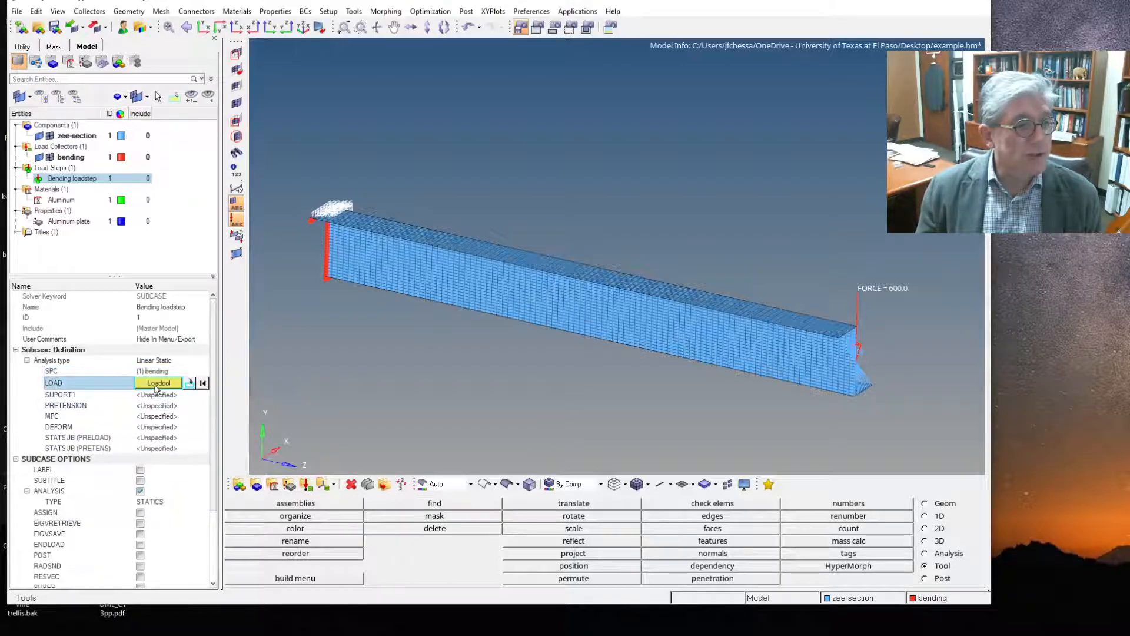
{"action": "left_click", "coordinate": [158, 383]}
{"action": "left_click", "coordinate": [59, 400]}
{"action": "left_click", "coordinate": [139, 533]}
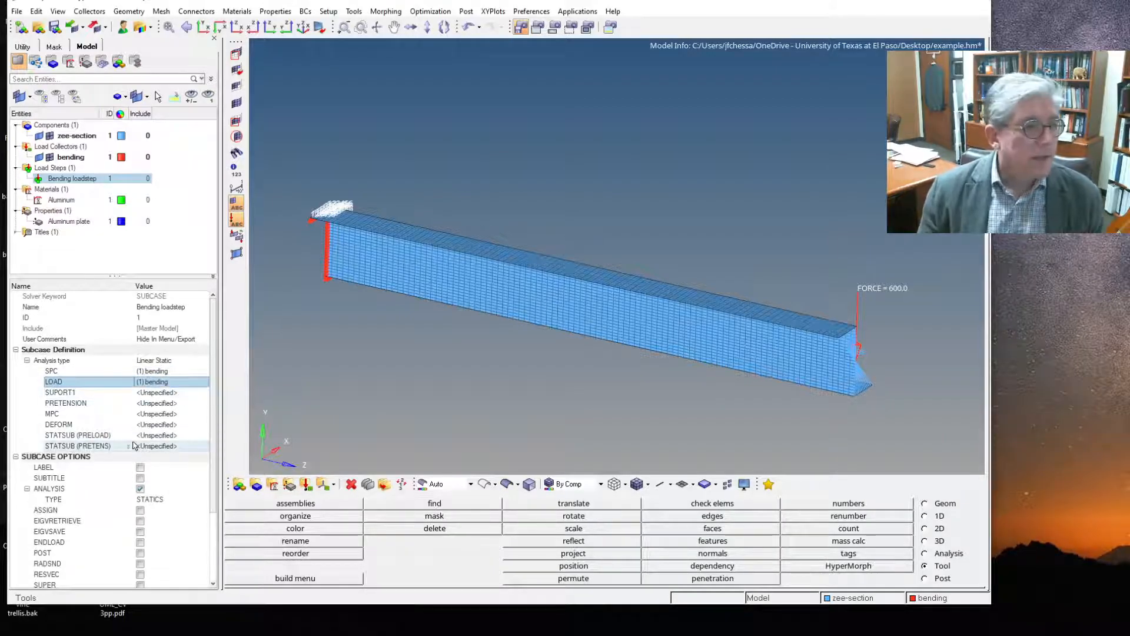
Step: Examine the Bending loadstep's subcase options and the result types offered under its OUTPUT option
{"action": "scroll", "coordinate": [108, 497], "scroll_direction": "down", "scroll_amount": 3}
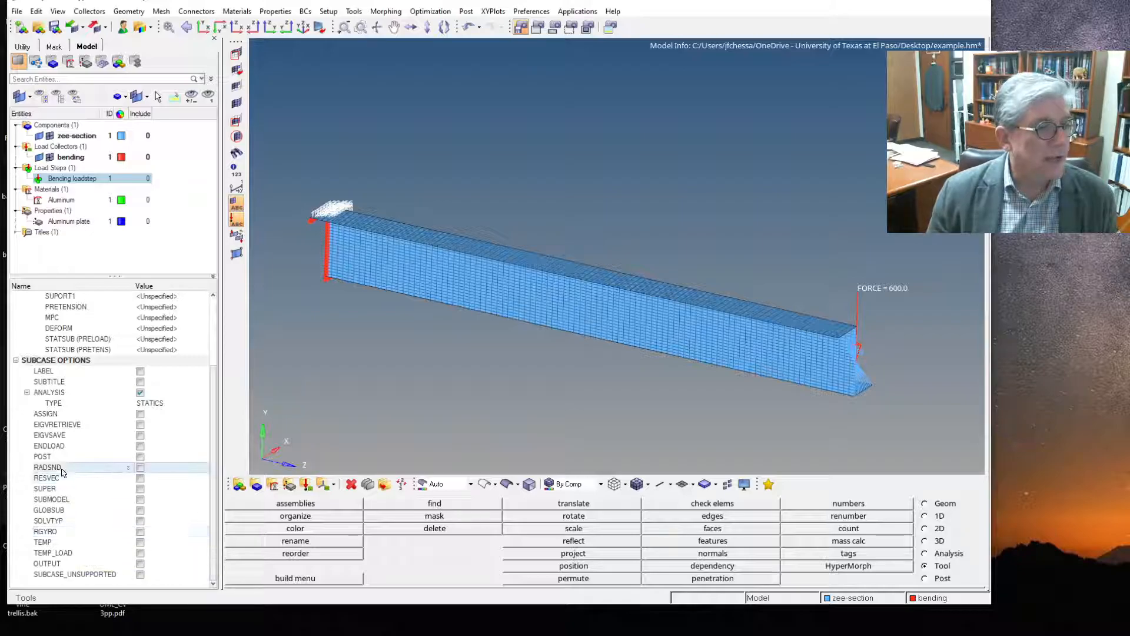
{"action": "scroll", "coordinate": [65, 468], "scroll_direction": "up", "scroll_amount": 3}
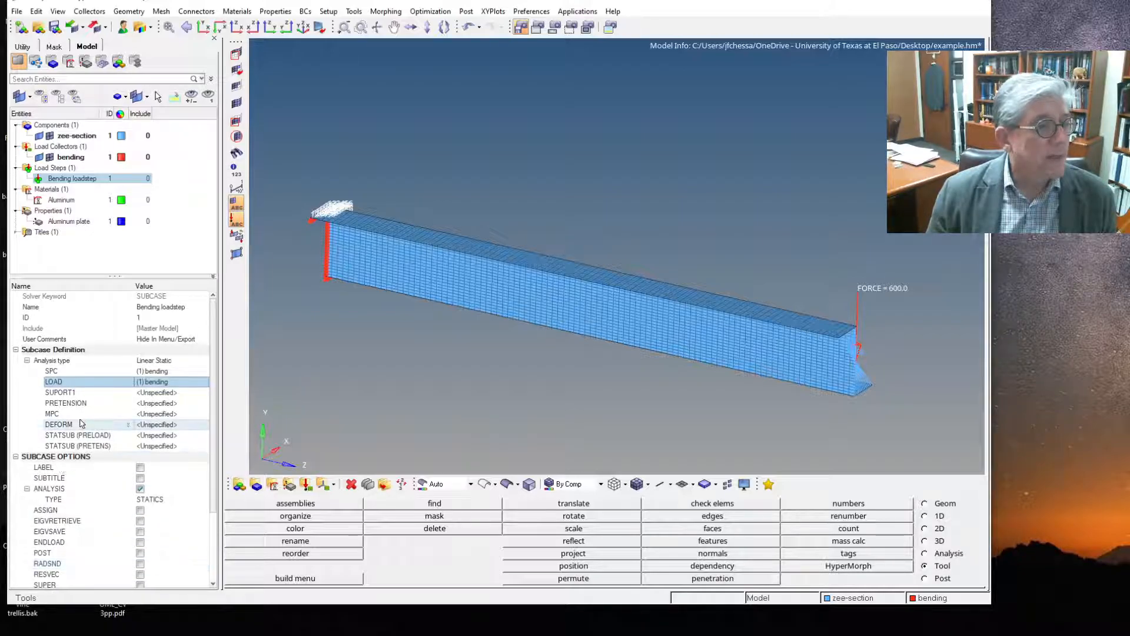
{"action": "scroll", "coordinate": [81, 423], "scroll_direction": "down", "scroll_amount": 3}
{"action": "scroll", "coordinate": [80, 425], "scroll_direction": "up", "scroll_amount": 3}
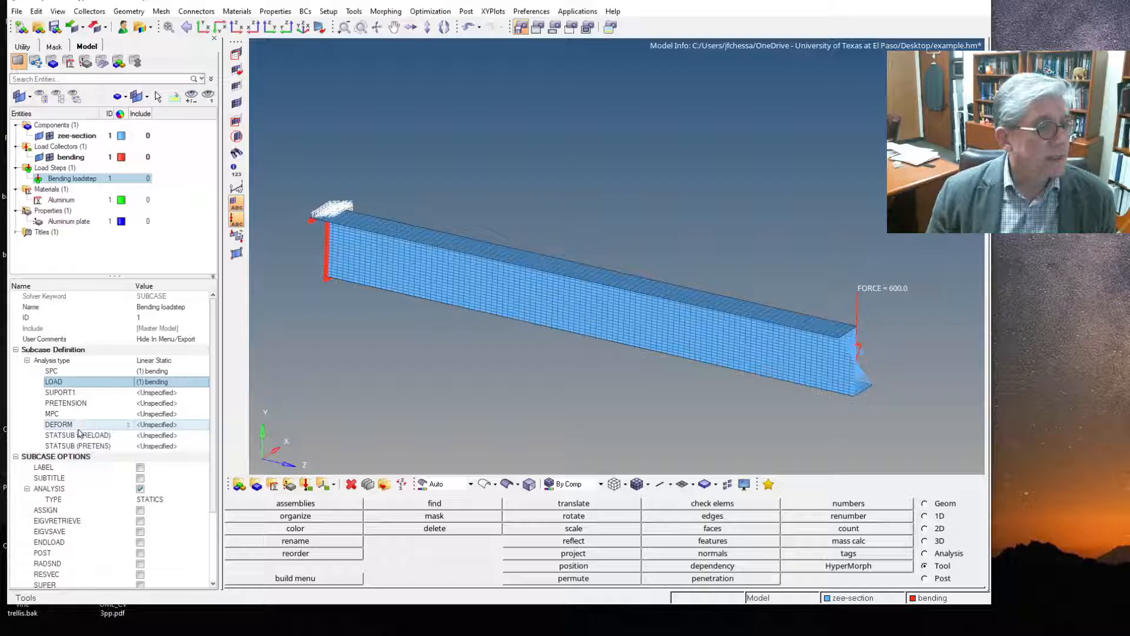
{"action": "scroll", "coordinate": [80, 429], "scroll_direction": "down", "scroll_amount": 3}
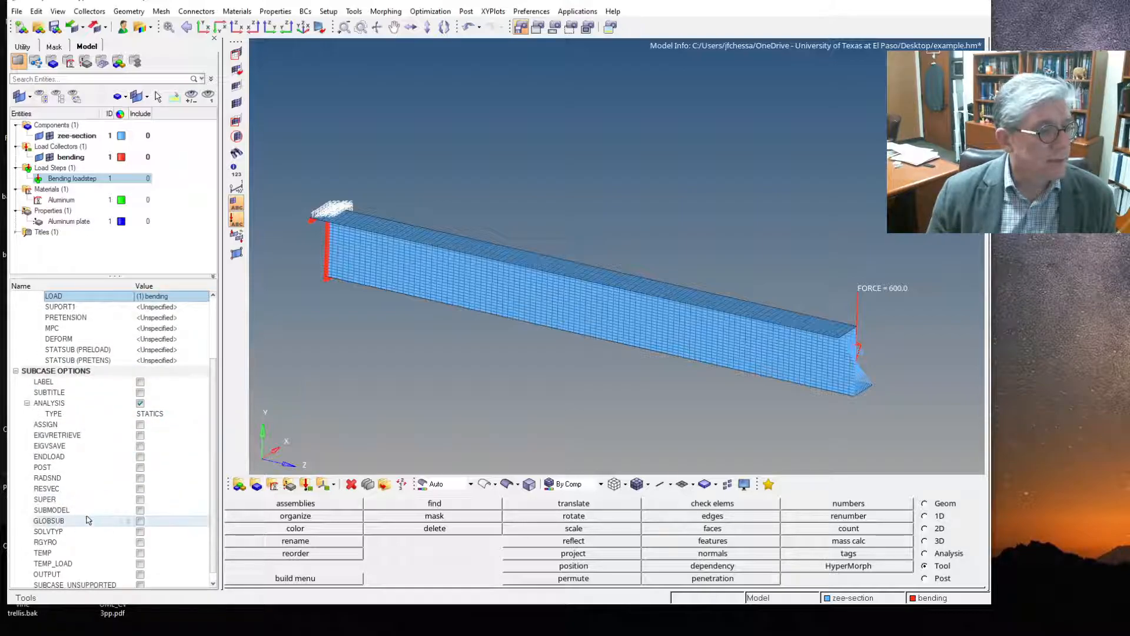
{"action": "scroll", "coordinate": [82, 536], "scroll_direction": "down", "scroll_amount": 1}
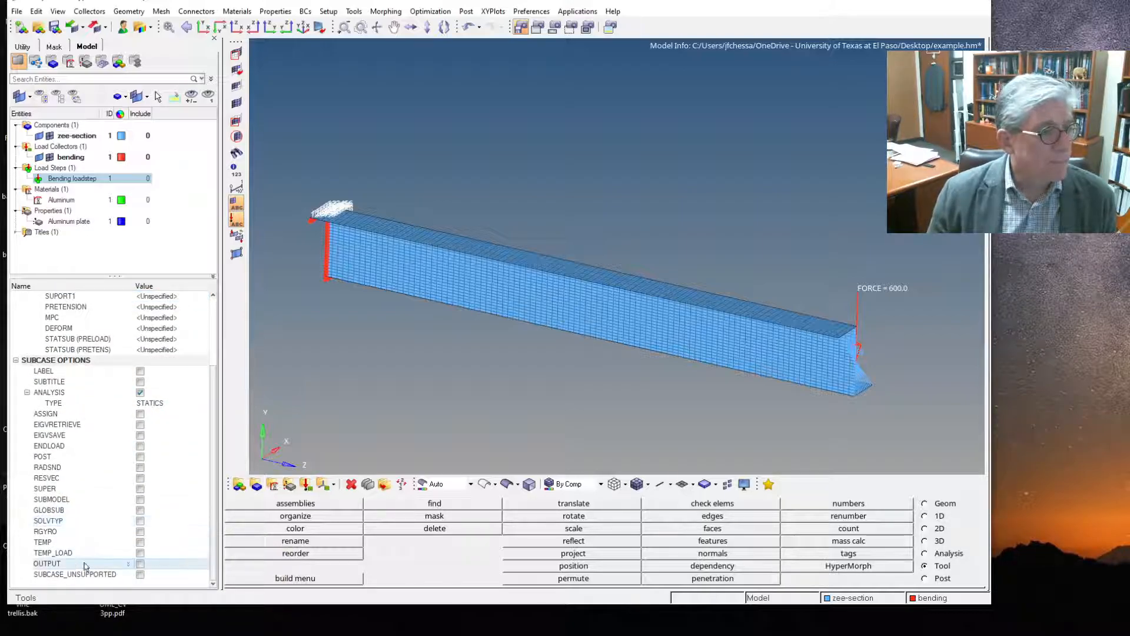
{"action": "left_click", "coordinate": [140, 564]}
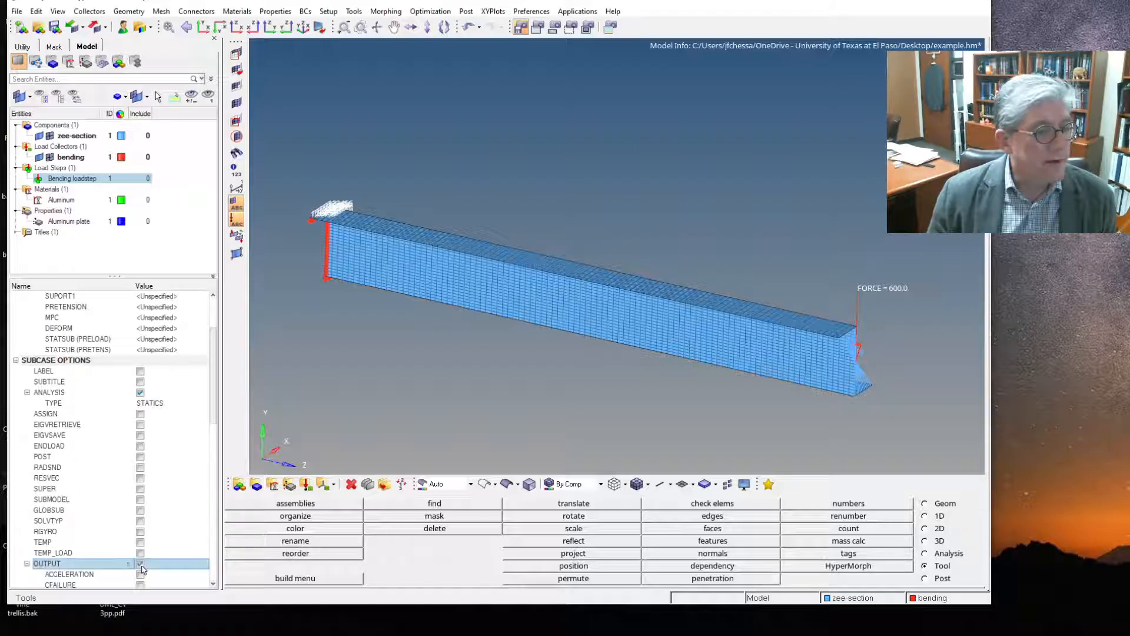
{"action": "scroll", "coordinate": [138, 401], "scroll_direction": "down", "scroll_amount": 10}
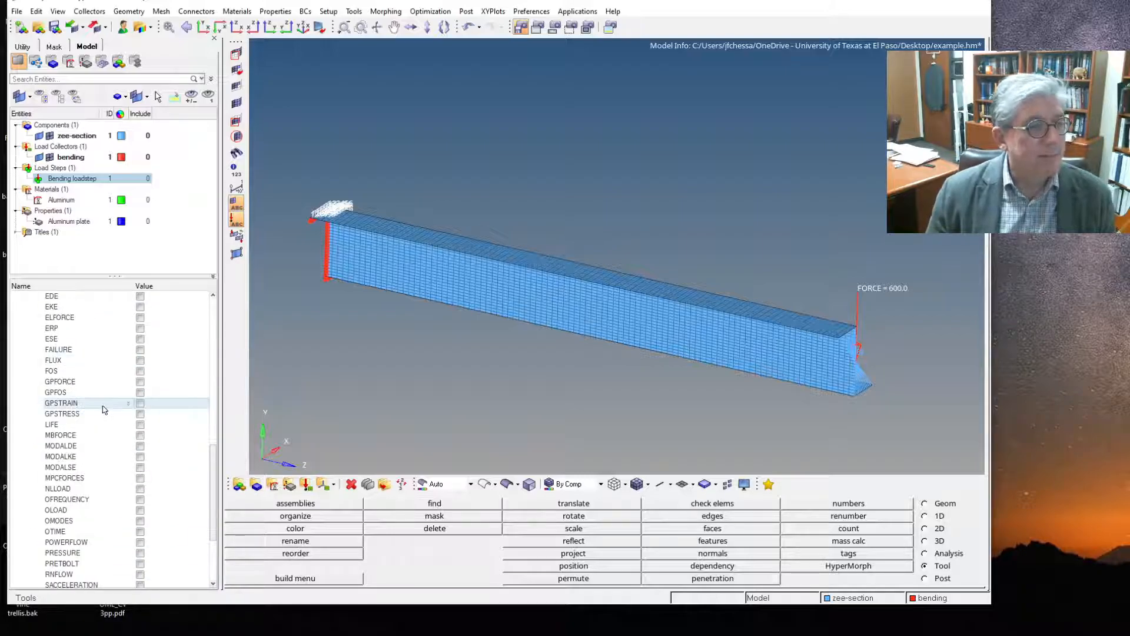
{"action": "scroll", "coordinate": [103, 409], "scroll_direction": "down", "scroll_amount": 4}
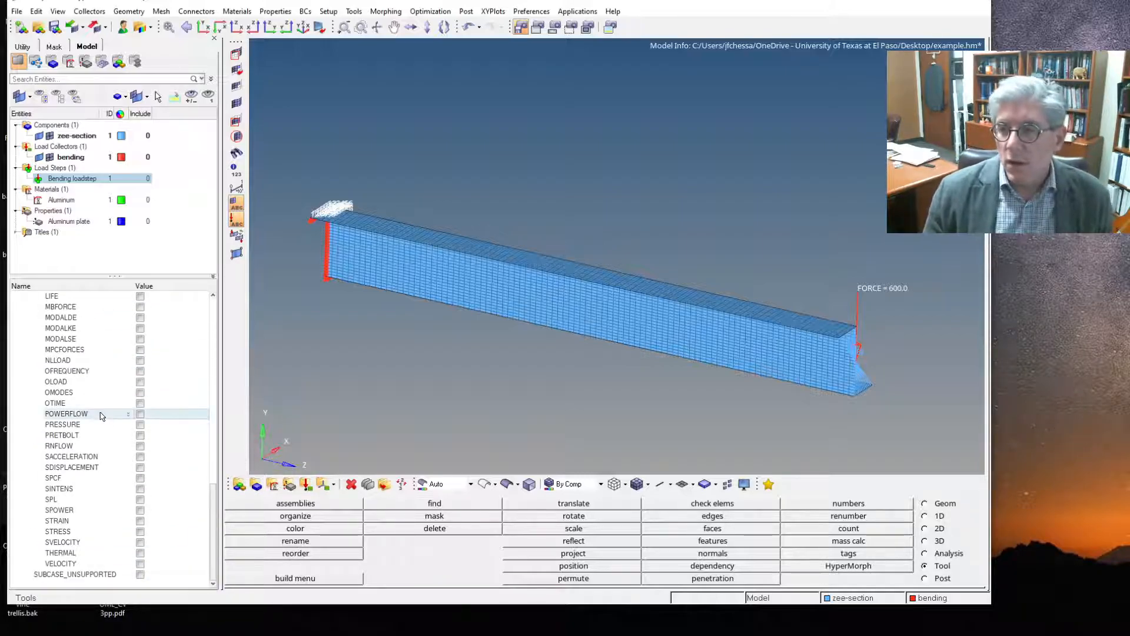
{"action": "scroll", "coordinate": [122, 393], "scroll_direction": "up", "scroll_amount": 10}
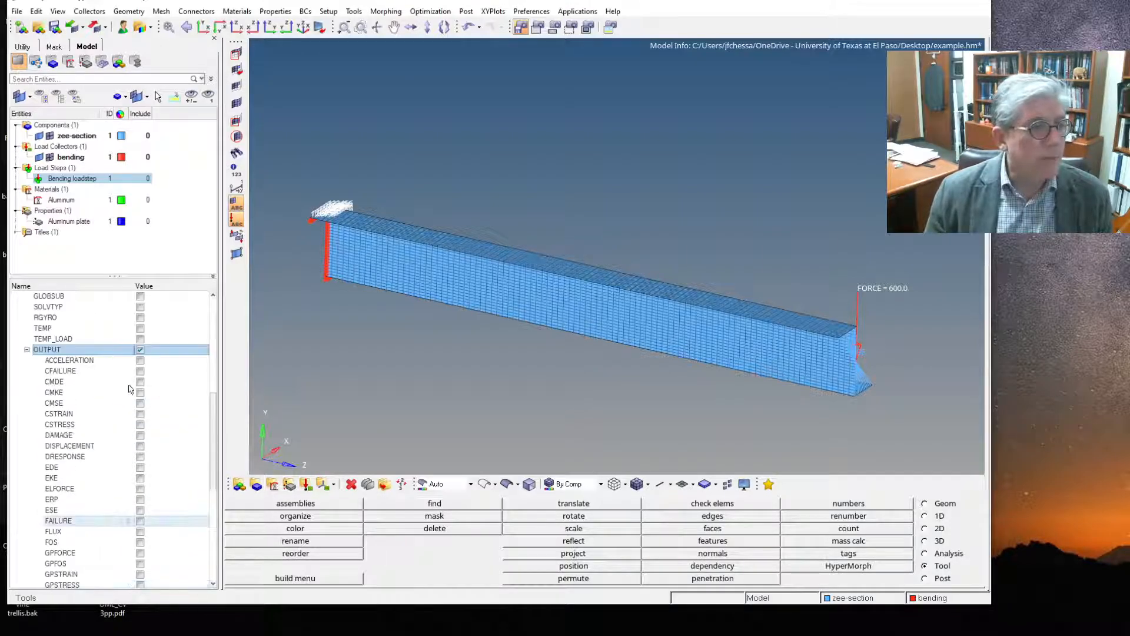
{"action": "scroll", "coordinate": [122, 389], "scroll_direction": "up", "scroll_amount": 7}
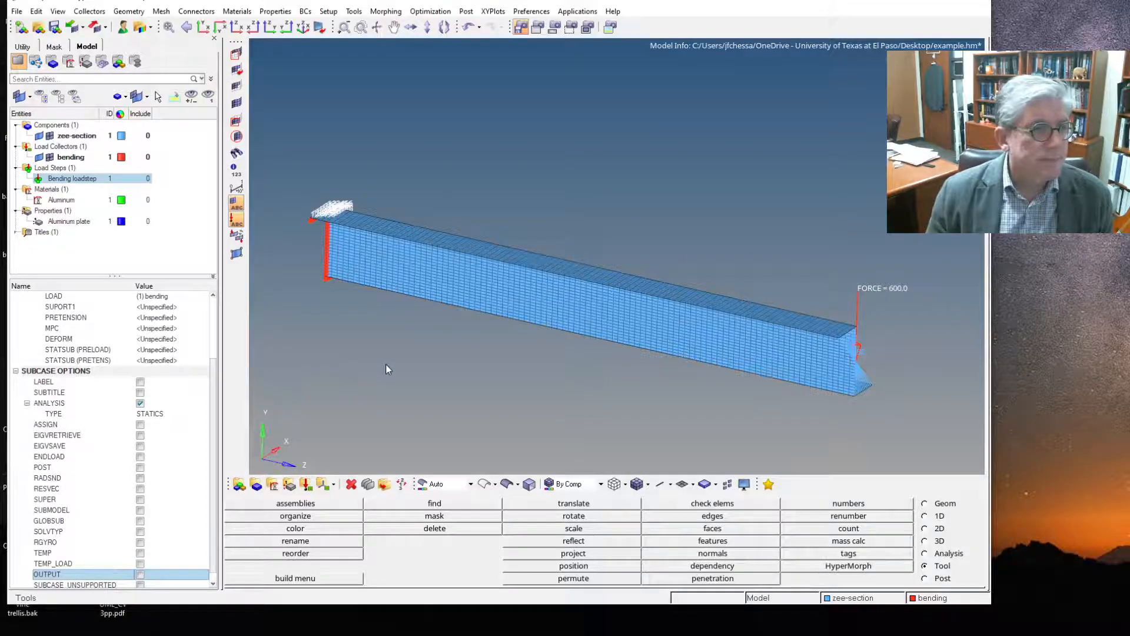
Step: Save the model and run OptiStruct on example.fem with the run option set to analysis
{"action": "left_click", "coordinate": [59, 28]}
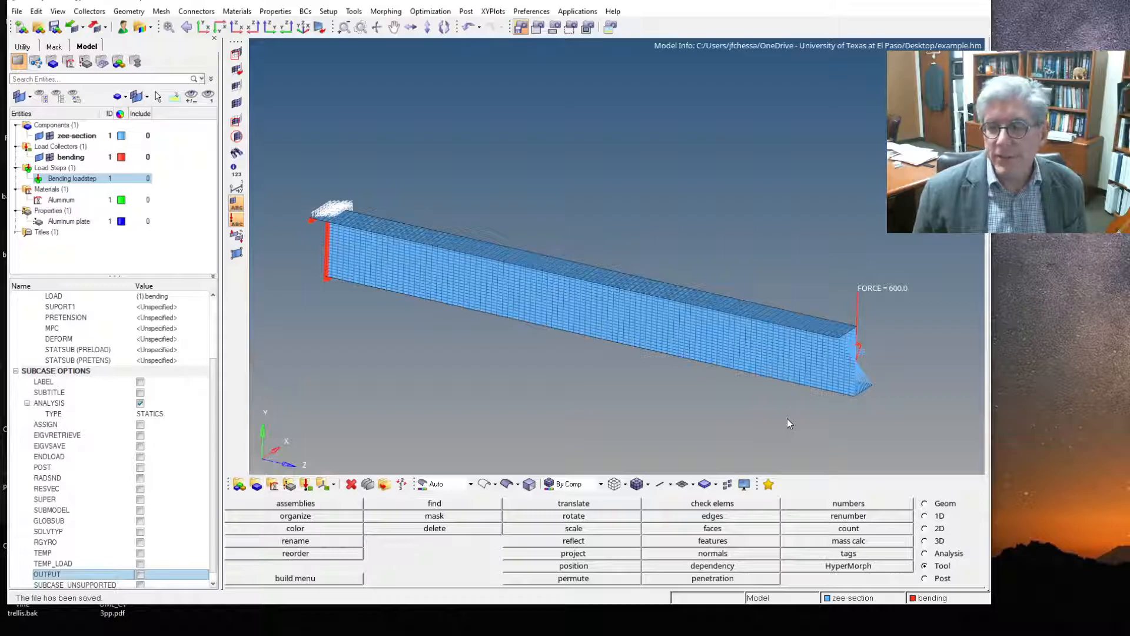
{"action": "left_click", "coordinate": [948, 557]}
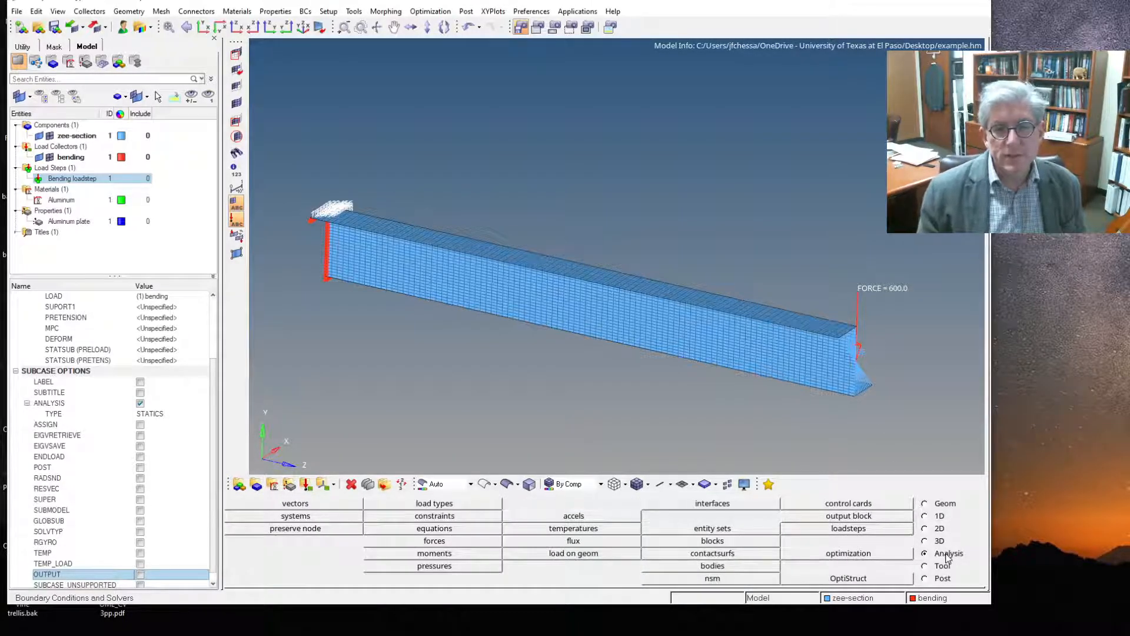
{"action": "left_click", "coordinate": [887, 581]}
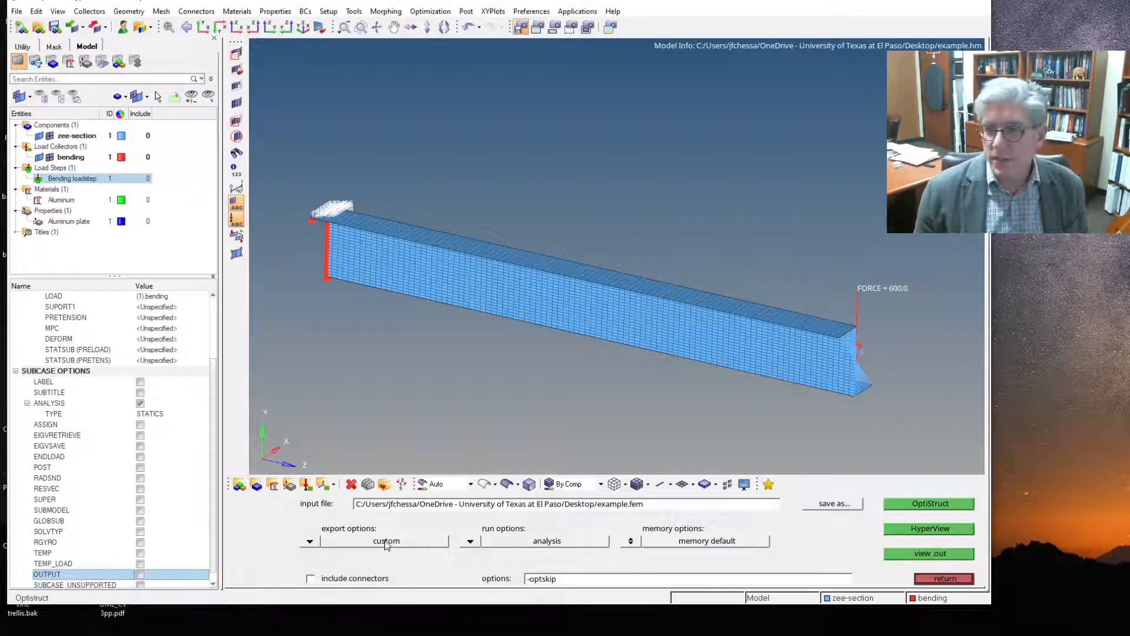
{"action": "left_click", "coordinate": [470, 541]}
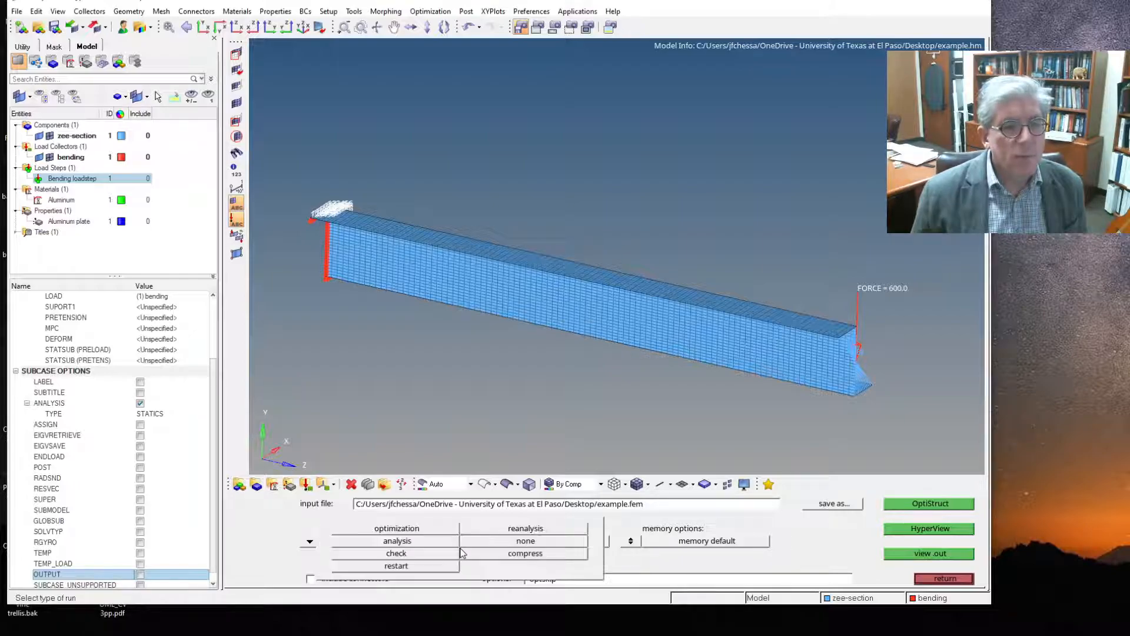
{"action": "left_click", "coordinate": [415, 542]}
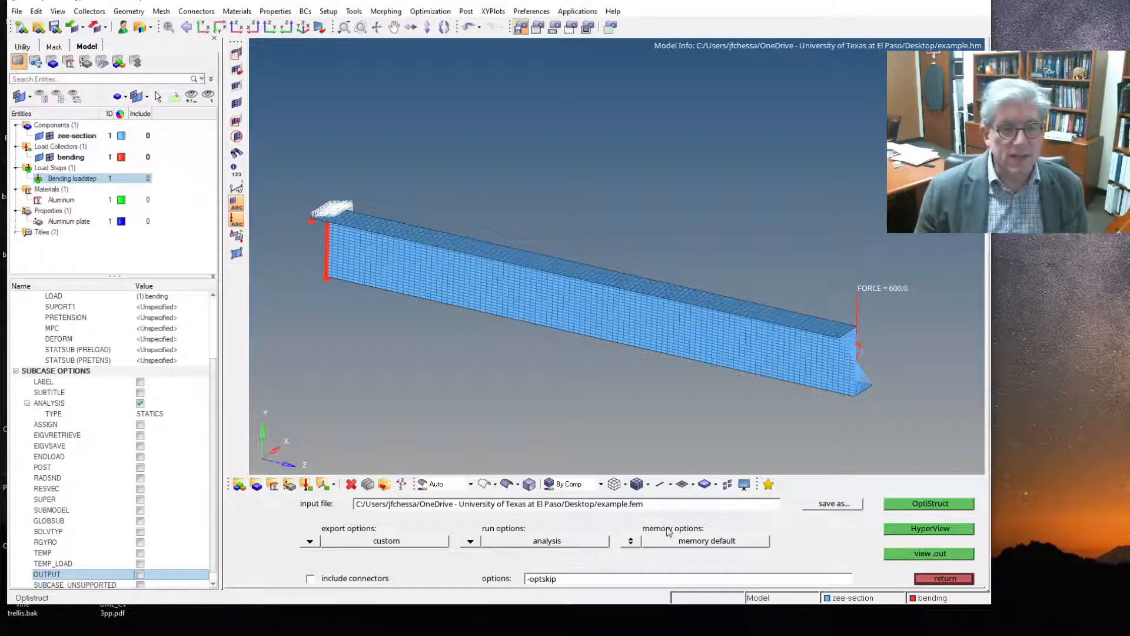
{"action": "left_click", "coordinate": [916, 504]}
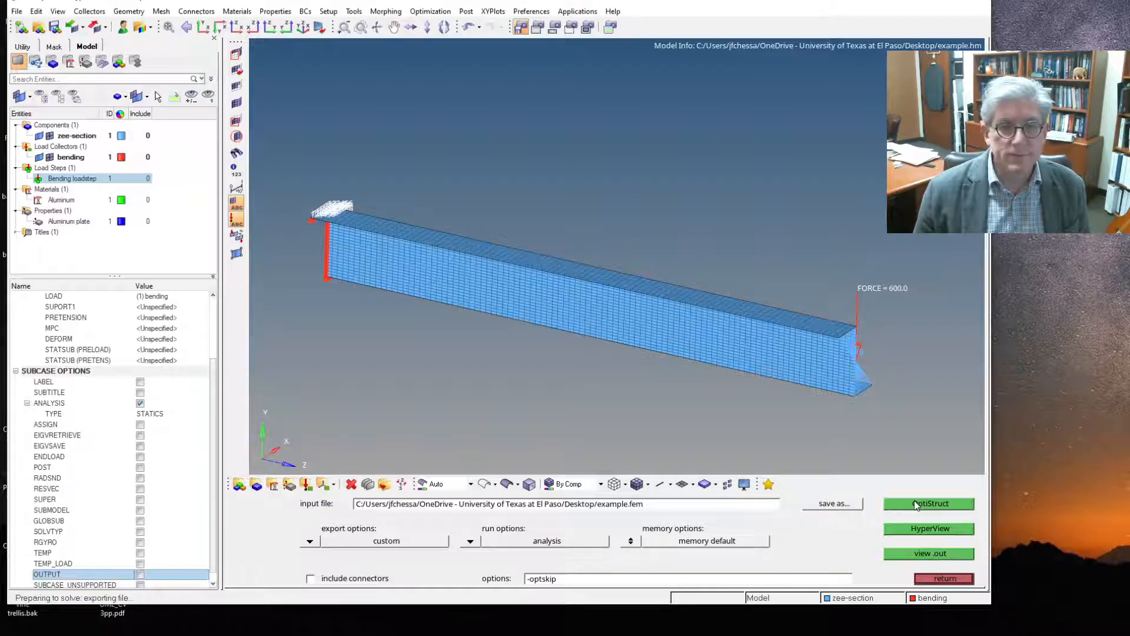